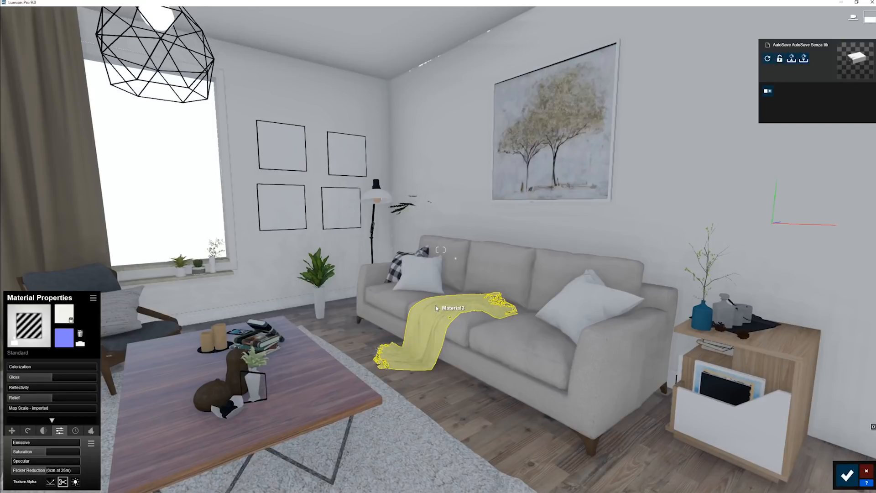
Apply the custom Landscape material to the rug under the coffee table and save the material change.
{"action": "left_click", "coordinate": [415, 419]}
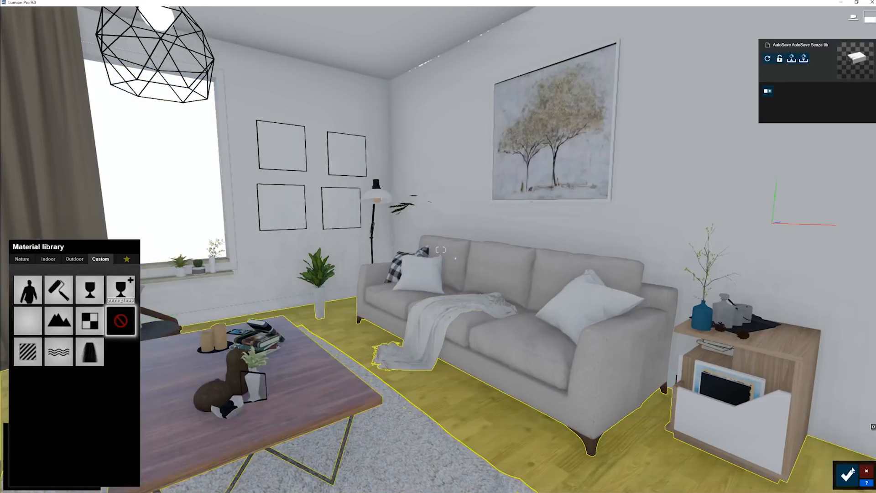
{"action": "left_click", "coordinate": [58, 323]}
{"action": "key", "text": "s"}
{"action": "right_click_drag", "start_coordinate": [437, 391], "coordinate": [438, 456]}
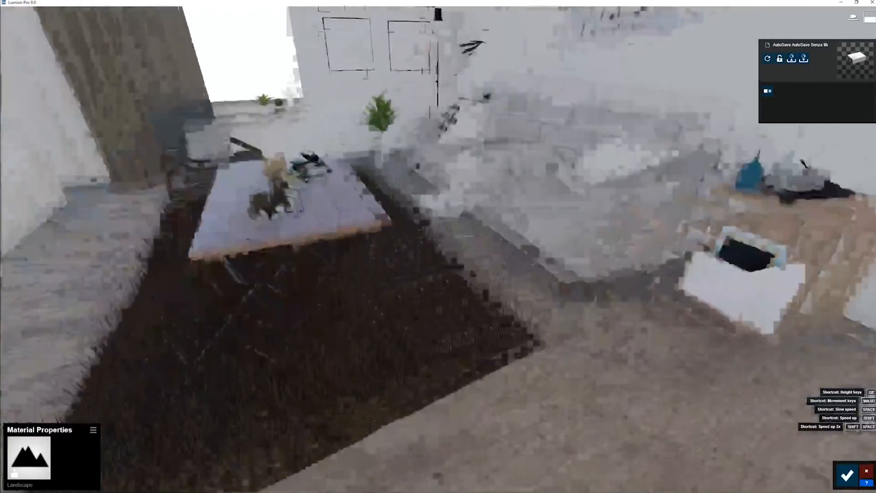
{"action": "key", "text": "w"}
{"action": "key", "text": "d"}
{"action": "right_click_drag", "start_coordinate": [410, 426], "coordinate": [453, 383]}
{"action": "key", "text": "a"}
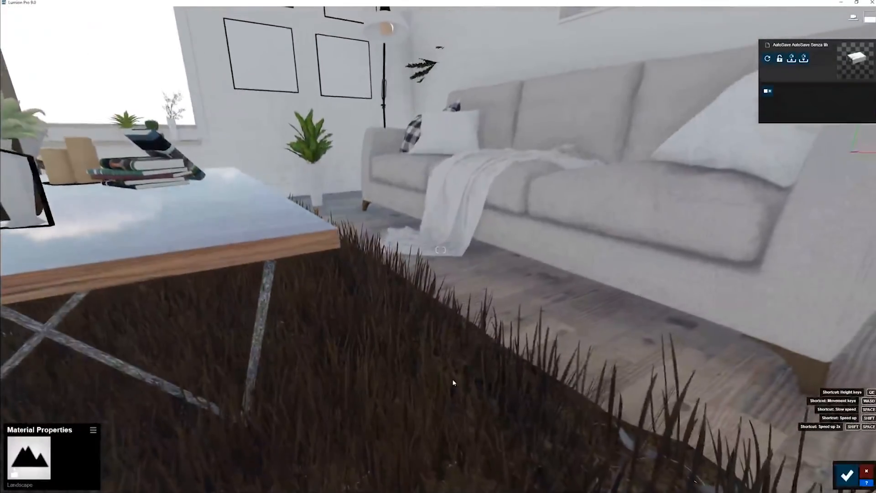
{"action": "left_click", "coordinate": [847, 475]}
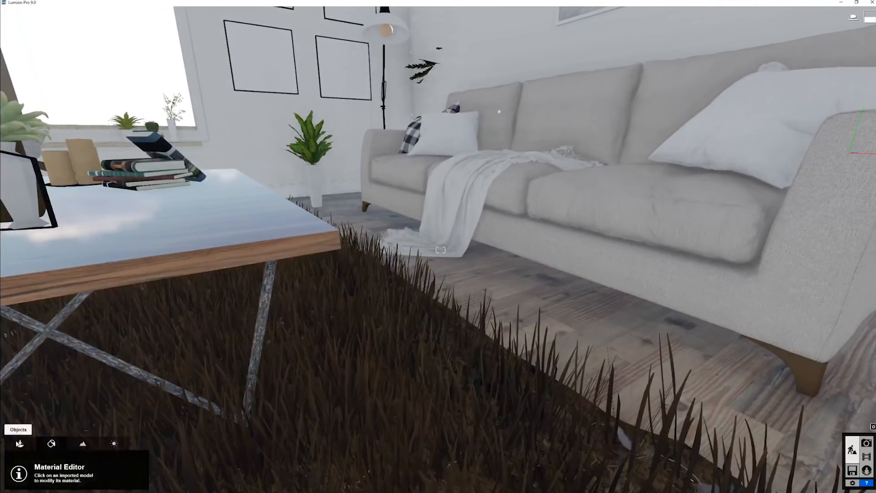
Shorten the landscape grass covering the rug by lowering its grass size and setting the grass height to about 1.4.
{"action": "left_click", "coordinate": [82, 444]}
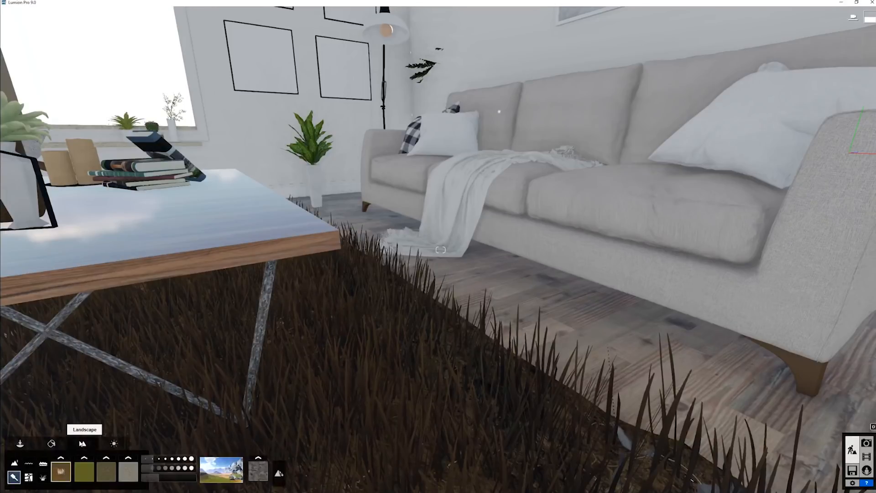
{"action": "left_click", "coordinate": [44, 478]}
{"action": "mouse_move", "coordinate": [93, 461]}
{"action": "left_mouse_down"}
{"action": "mouse_move", "coordinate": [82, 466]}
{"action": "mouse_move", "coordinate": [89, 475]}
{"action": "left_mouse_up"}
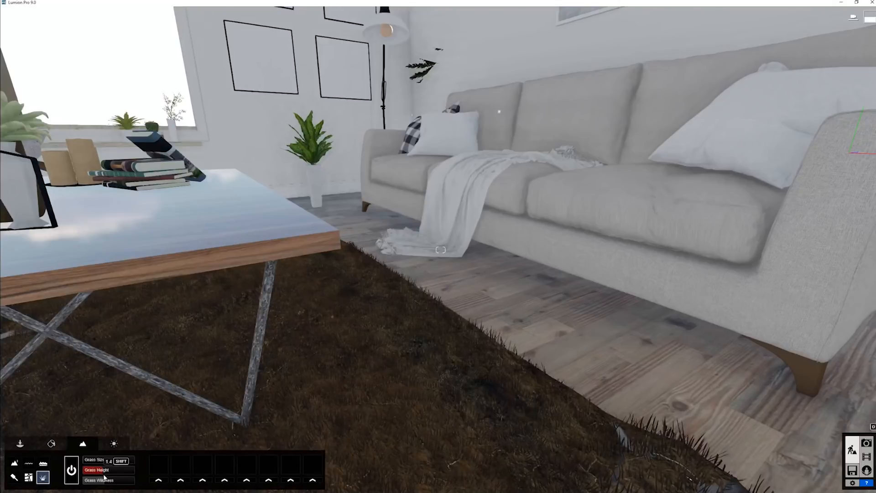
{"action": "key", "text": "d"}
{"action": "key", "text": "a"}
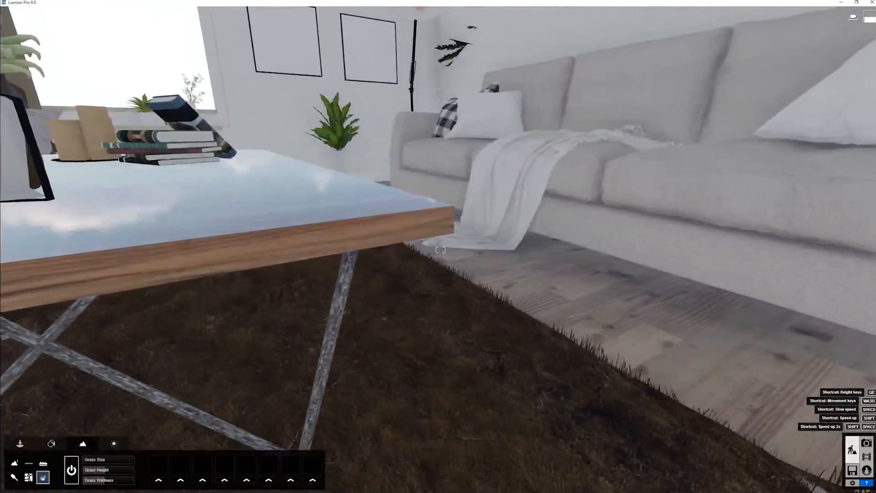
{"action": "key", "text": "s"}
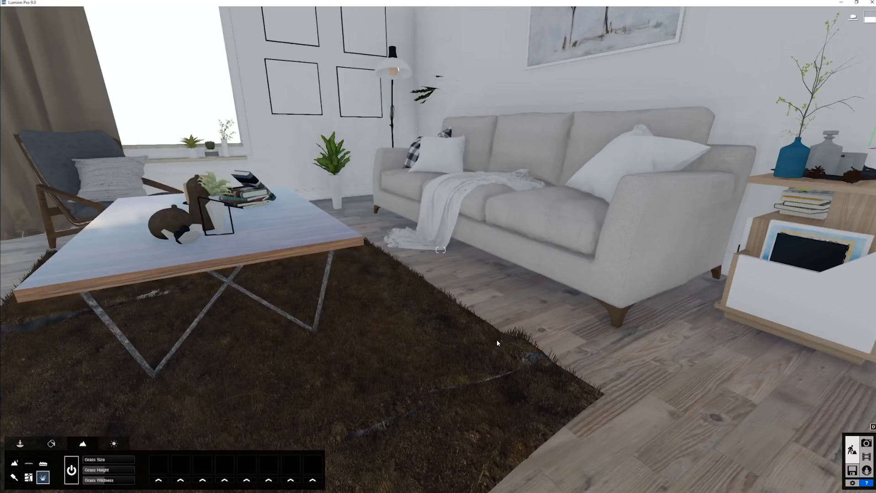
{"action": "key", "text": "s"}
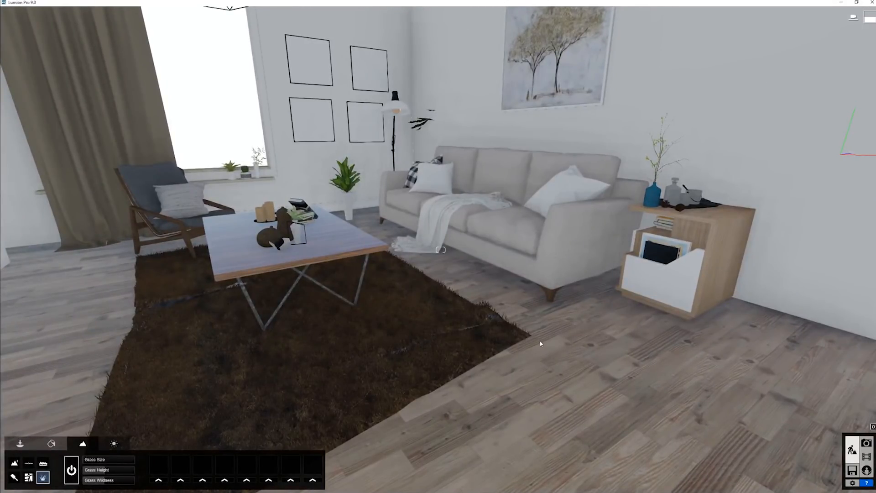
{"action": "key", "text": "s"}
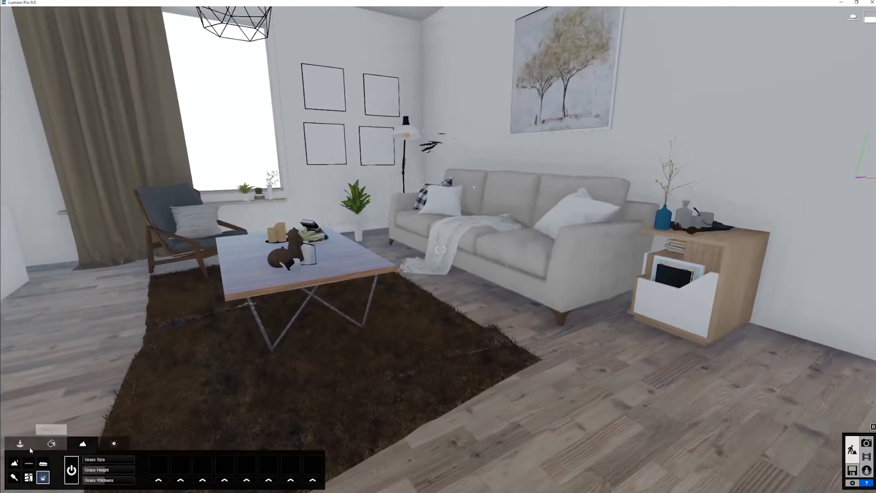
Review the fur materials available in the Nature category for the rug, then leave the material editor.
{"action": "left_click", "coordinate": [50, 444]}
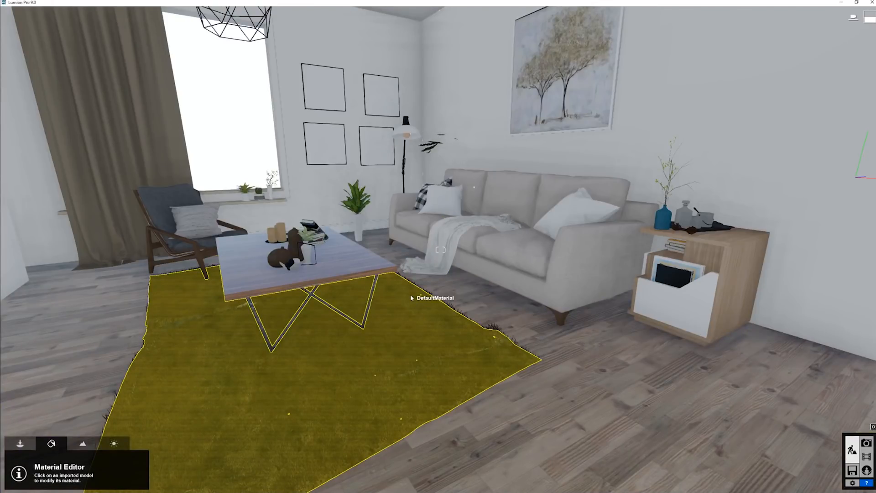
{"action": "left_click", "coordinate": [411, 297]}
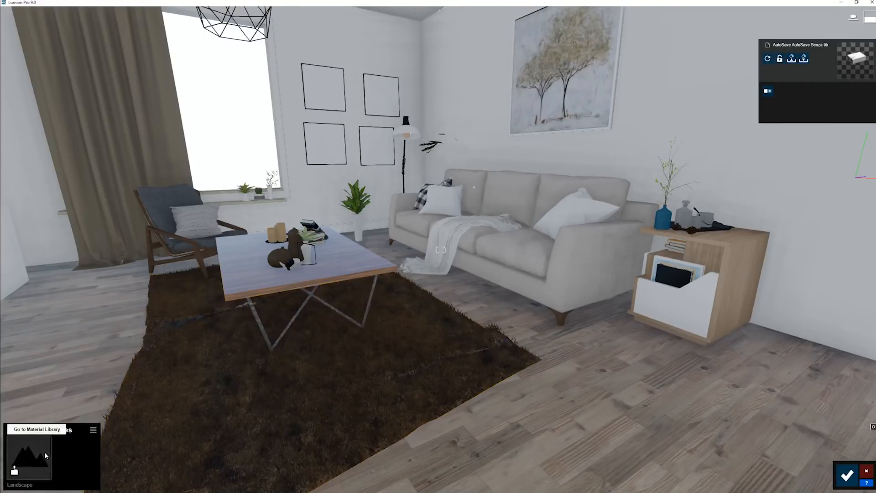
{"action": "left_click", "coordinate": [21, 259]}
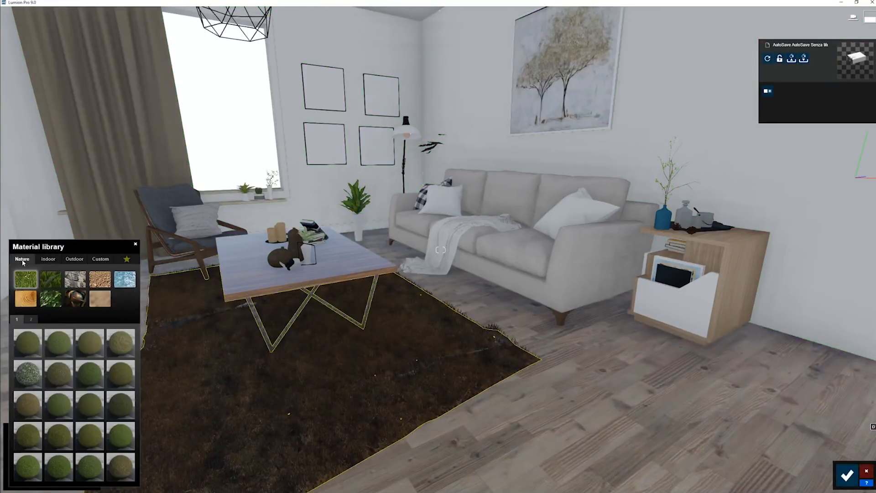
{"action": "left_click", "coordinate": [96, 300]}
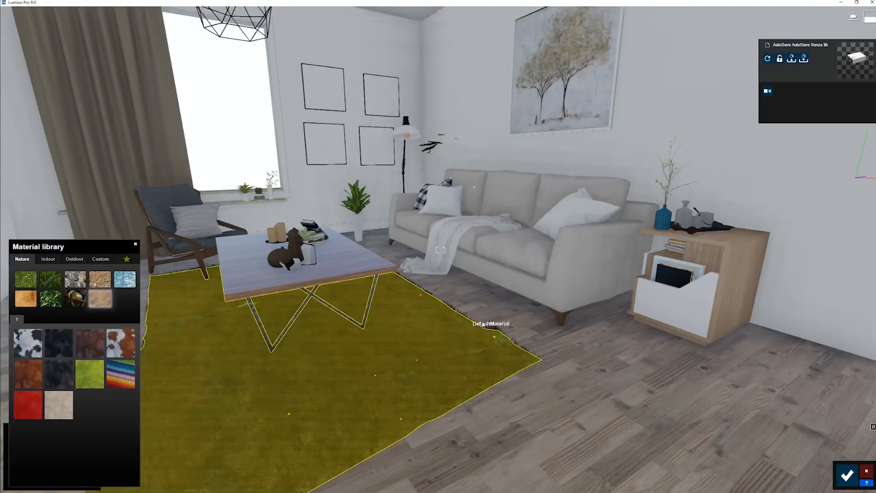
{"action": "key", "text": "w"}
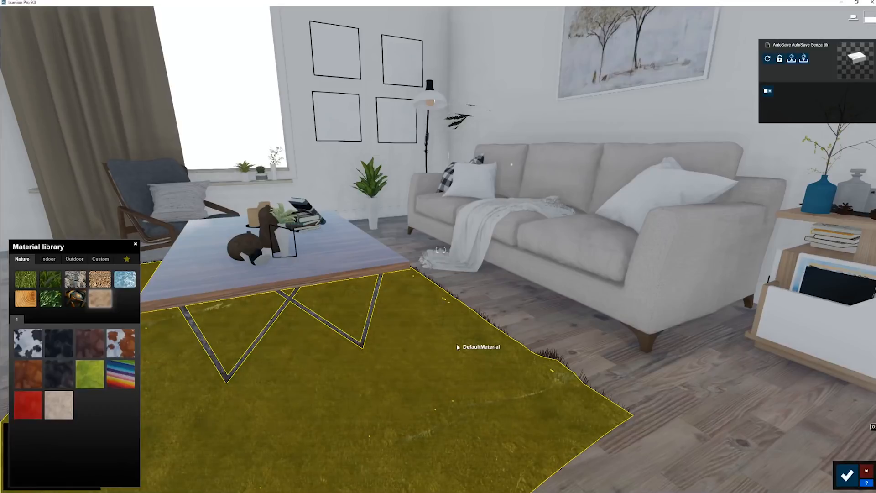
{"action": "key", "text": "a"}
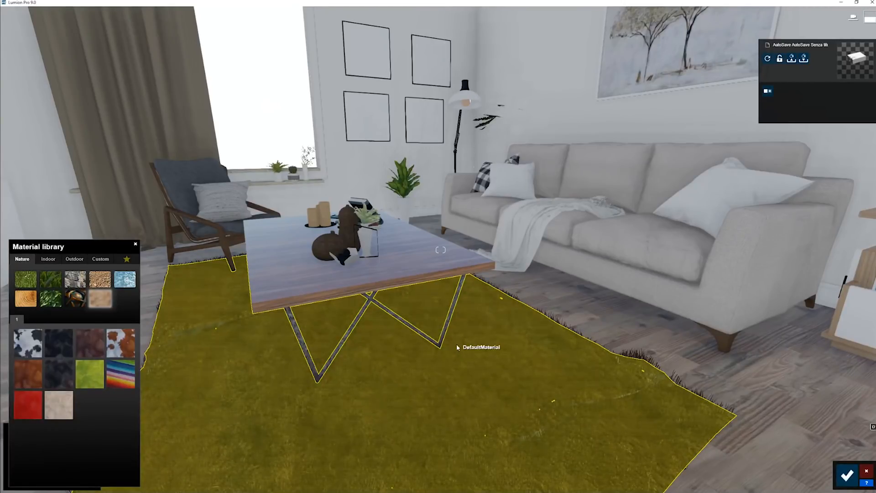
{"action": "key", "text": "d"}
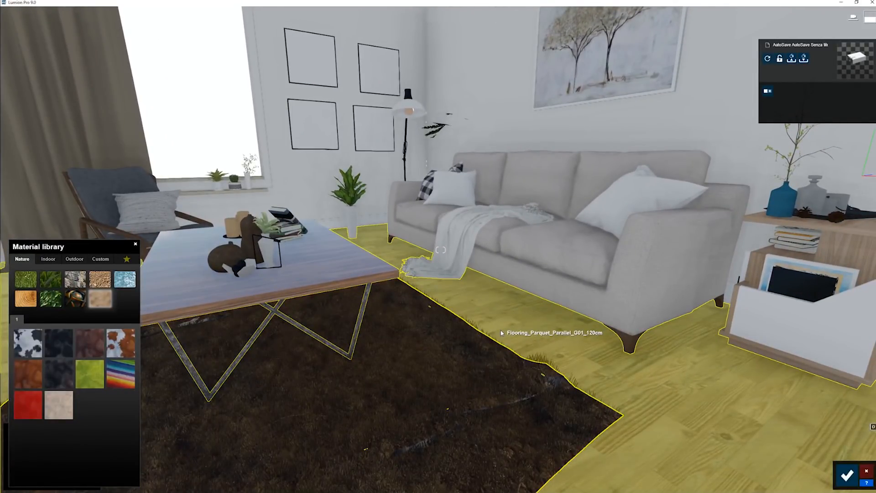
{"action": "left_click", "coordinate": [846, 475]}
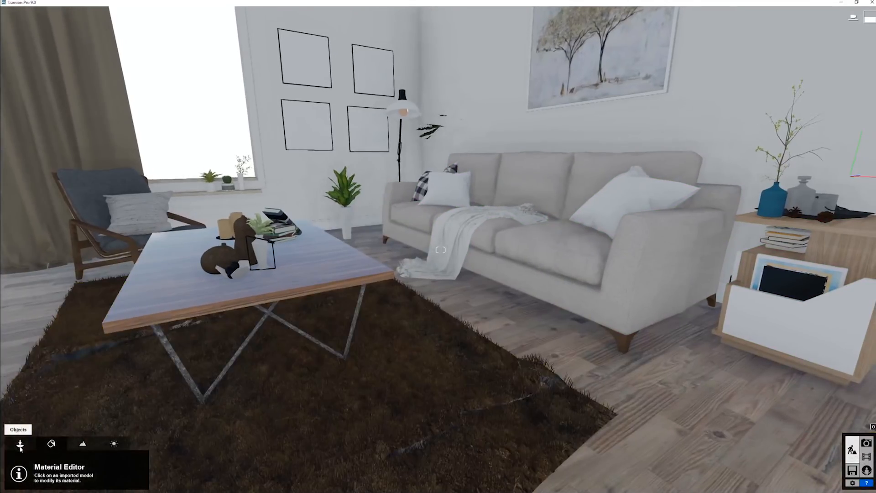
Move the tree whose leaves poke through the wall beside the floor lamp out of the room.
{"action": "left_click", "coordinate": [20, 443]}
{"action": "left_click", "coordinate": [161, 480]}
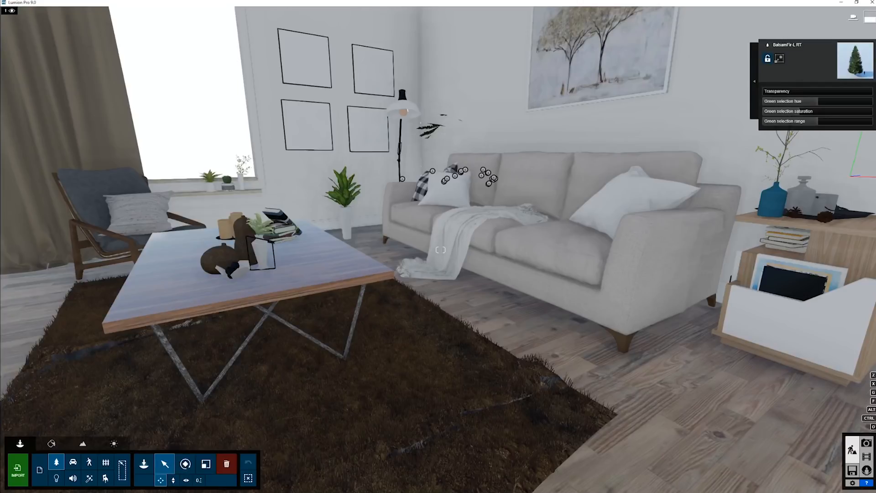
{"action": "right_click_drag", "start_coordinate": [401, 178], "coordinate": [430, 171]}
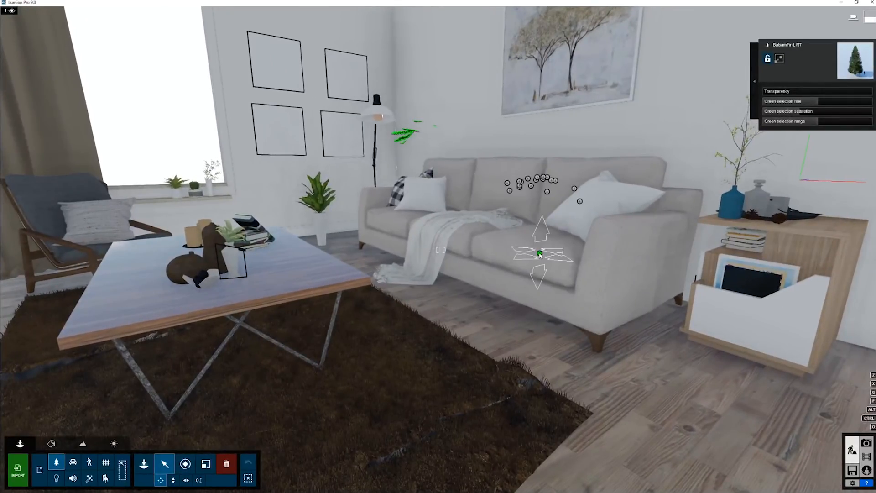
{"action": "left_click_drag", "start_coordinate": [544, 253], "coordinate": [552, 254]}
{"action": "key", "text": "s"}
{"action": "mouse_move", "coordinate": [509, 281]}
{"action": "right_mouse_down"}
{"action": "mouse_move", "coordinate": [535, 258]}
{"action": "mouse_move", "coordinate": [515, 273]}
{"action": "right_mouse_up"}
{"action": "key", "text": "w"}
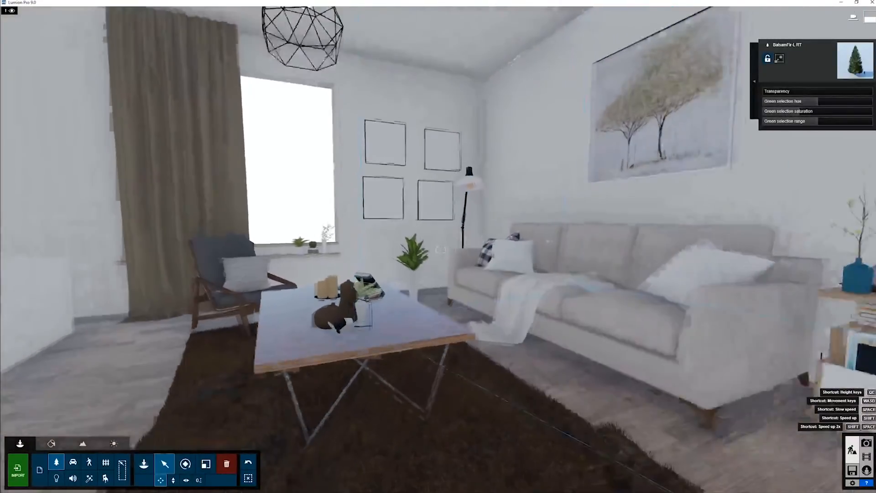
Replace the rug's Landscape material with Brown Fur from the Nature fur materials.
{"action": "left_click", "coordinate": [51, 443]}
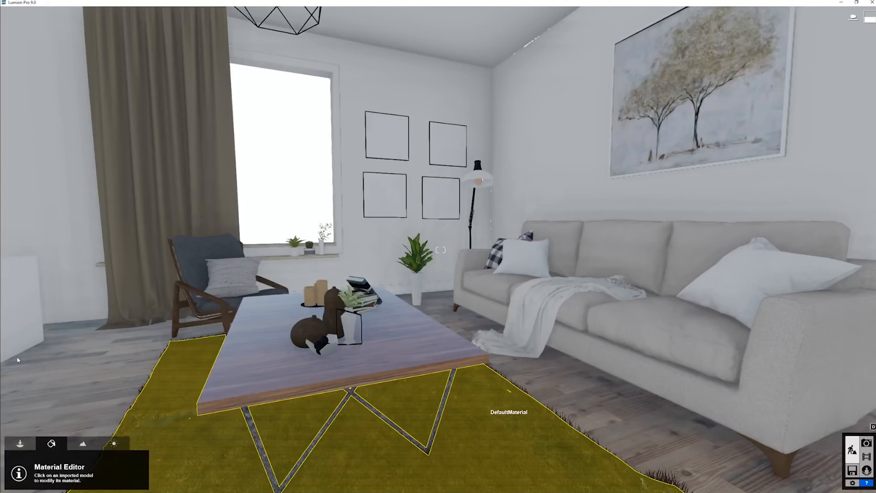
{"action": "left_click", "coordinate": [81, 346]}
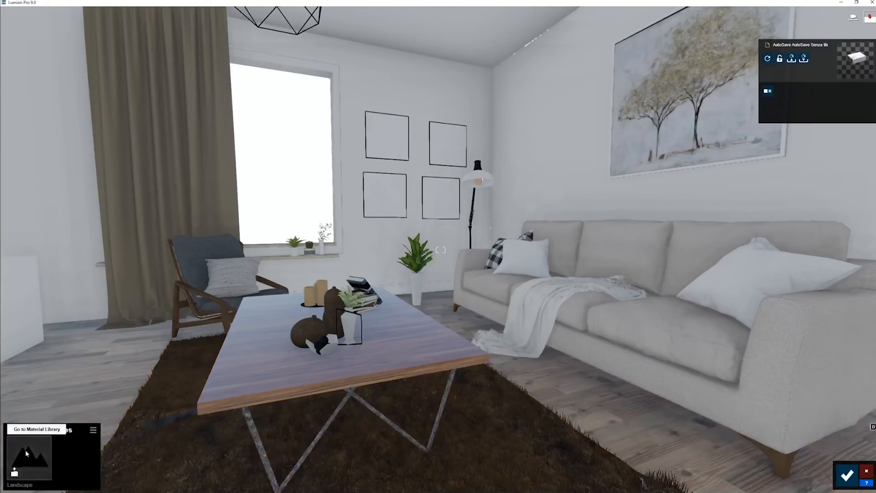
{"action": "left_click", "coordinate": [27, 459]}
{"action": "left_click", "coordinate": [26, 259]}
{"action": "right_click_drag", "start_coordinate": [230, 379], "coordinate": [365, 479]}
{"action": "key", "text": "w"}
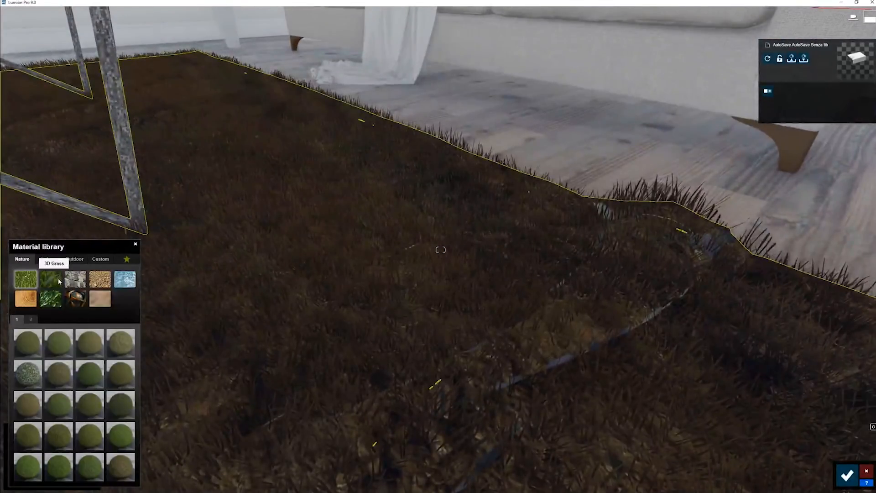
{"action": "left_click", "coordinate": [109, 303]}
{"action": "left_click", "coordinate": [26, 382]}
{"action": "key", "text": "s"}
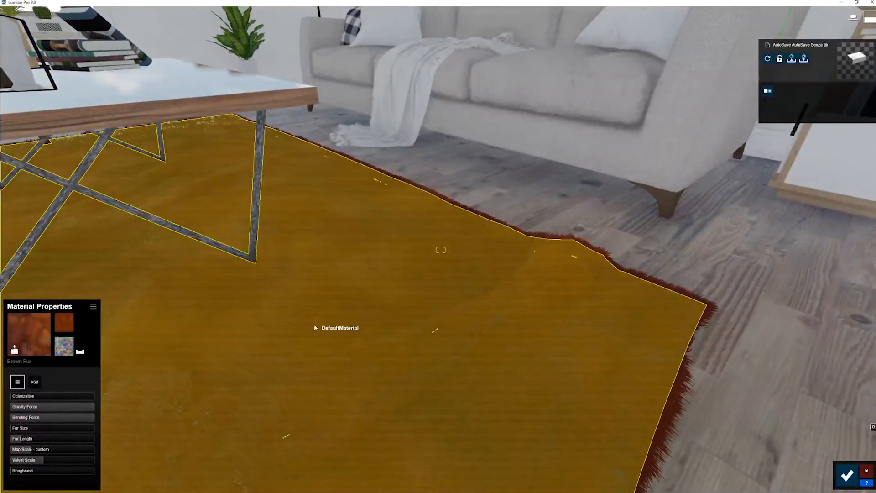
Choose a medium blue as the rug's fur color and set its colorization to 1.0.
{"action": "key", "text": "d"}
{"action": "right_click_drag", "start_coordinate": [314, 324], "coordinate": [173, 294]}
{"action": "right_click_drag", "start_coordinate": [347, 314], "coordinate": [291, 319]}
{"action": "key", "text": "w"}
{"action": "key", "text": "w"}
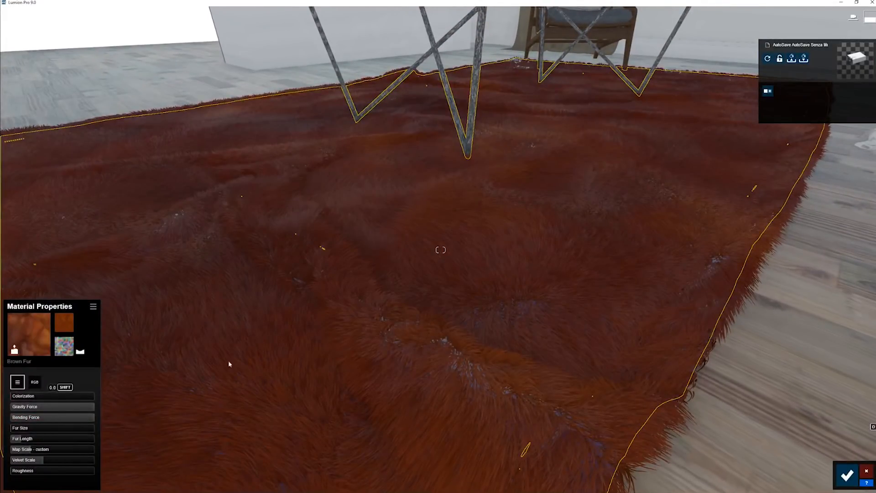
{"action": "key", "text": "s"}
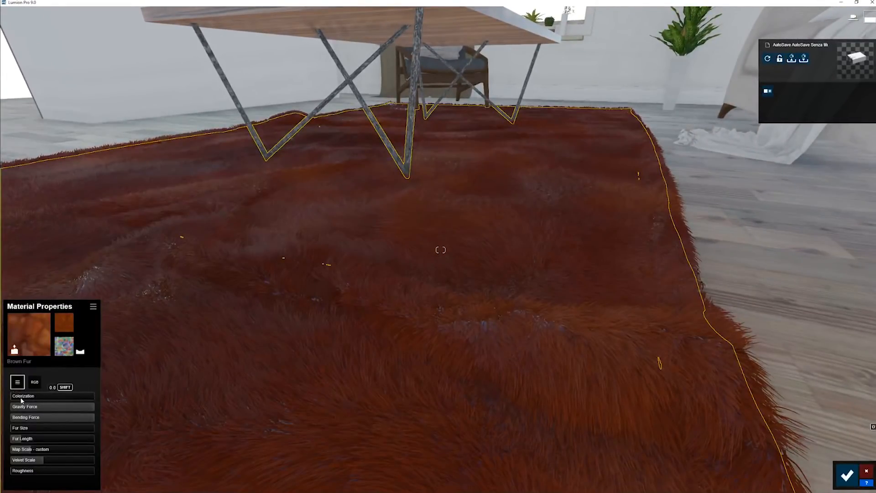
{"action": "left_click_drag", "start_coordinate": [21, 398], "coordinate": [2, 397]}
{"action": "left_click", "coordinate": [34, 382]}
{"action": "left_click_drag", "start_coordinate": [62, 420], "coordinate": [62, 407]}
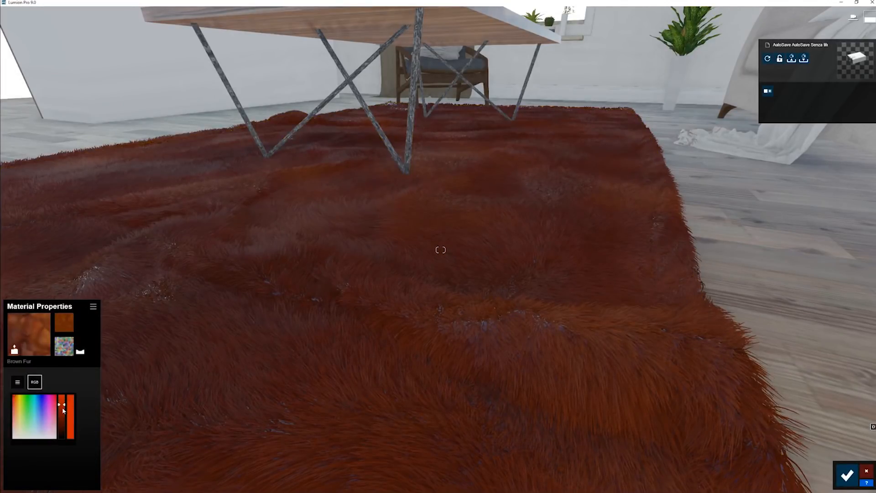
{"action": "left_click", "coordinate": [37, 402]}
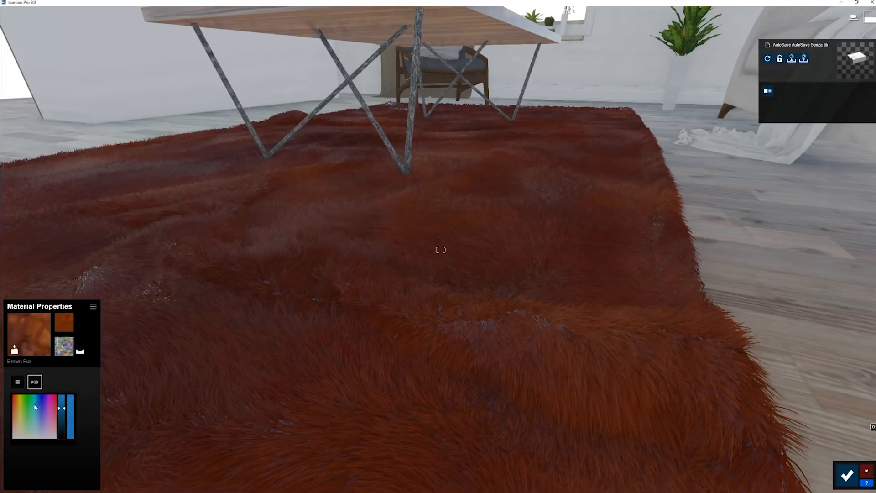
{"action": "left_click", "coordinate": [32, 405]}
{"action": "left_click", "coordinate": [18, 382]}
{"action": "left_click_drag", "start_coordinate": [55, 402], "coordinate": [92, 399]}
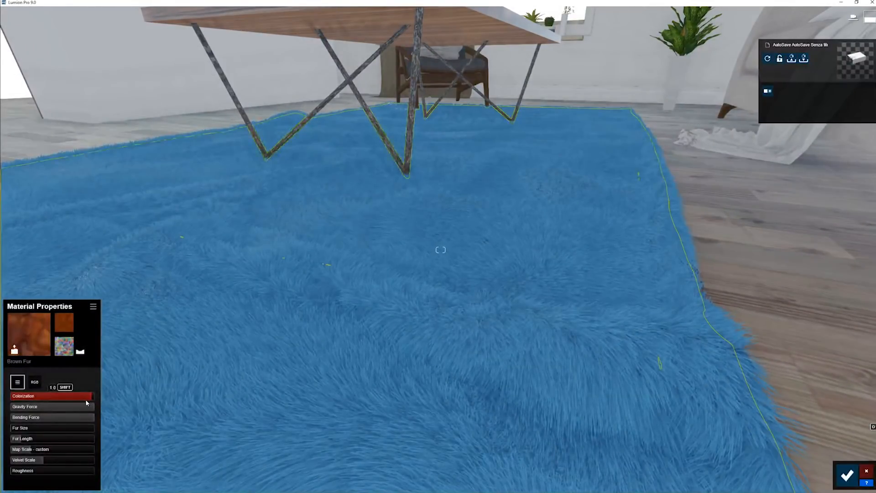
Examine the blue fur rug in the living room from farther away and from close by.
{"action": "right_click_drag", "start_coordinate": [137, 388], "coordinate": [219, 398]}
{"action": "scroll", "coordinate": [441, 249], "scroll_direction": "down", "scroll_amount": 3}
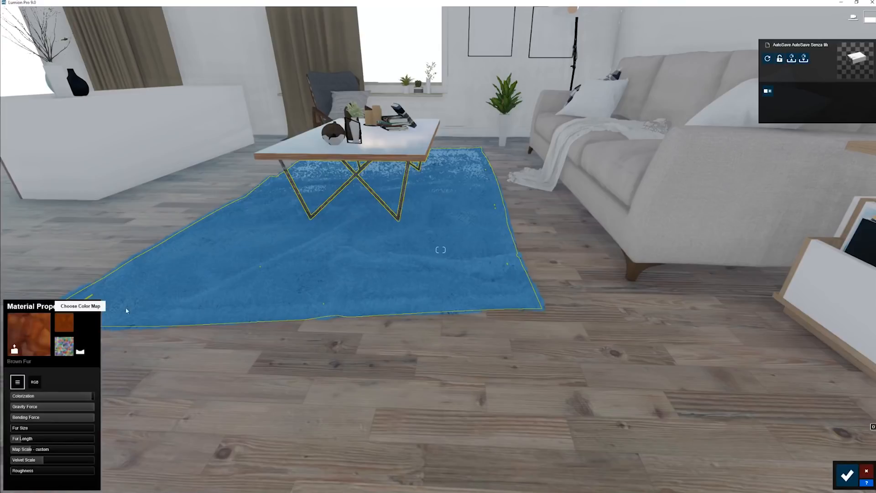
{"action": "right_click_drag", "start_coordinate": [293, 256], "coordinate": [293, 273]}
{"action": "scroll", "coordinate": [441, 250], "scroll_direction": "up", "scroll_amount": 5}
{"action": "right_click_drag", "start_coordinate": [440, 249], "coordinate": [442, 238]}
{"action": "scroll", "coordinate": [280, 256], "scroll_direction": "down", "scroll_amount": 3}
{"action": "scroll", "coordinate": [443, 238], "scroll_direction": "down", "scroll_amount": 2}
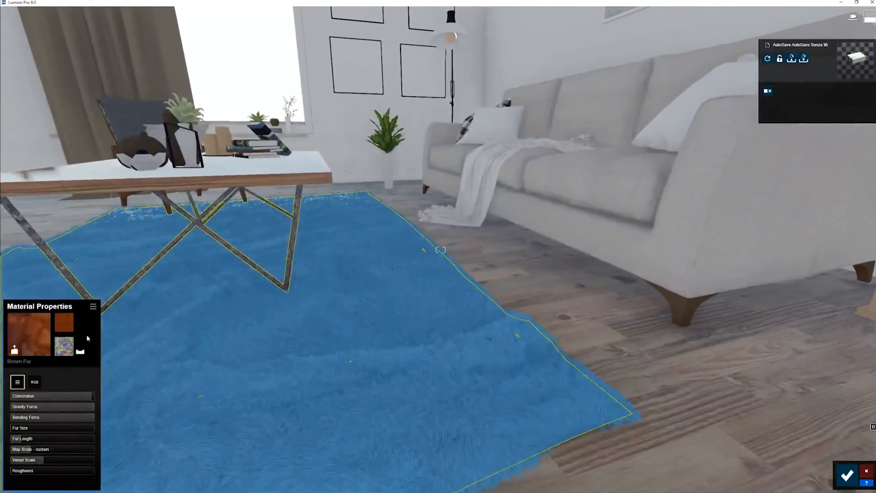
Push the colorization of the rug's blue fur to its maximum.
{"action": "left_click_drag", "start_coordinate": [45, 396], "coordinate": [96, 408]}
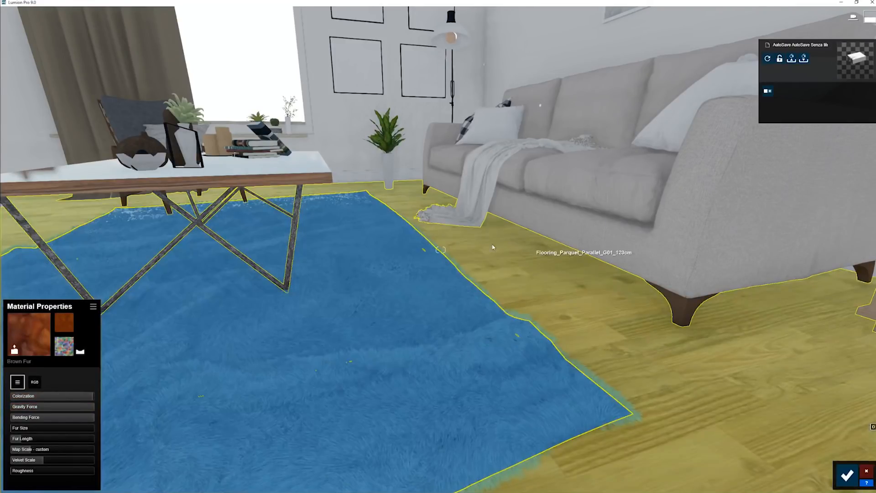
{"action": "key", "text": "w"}
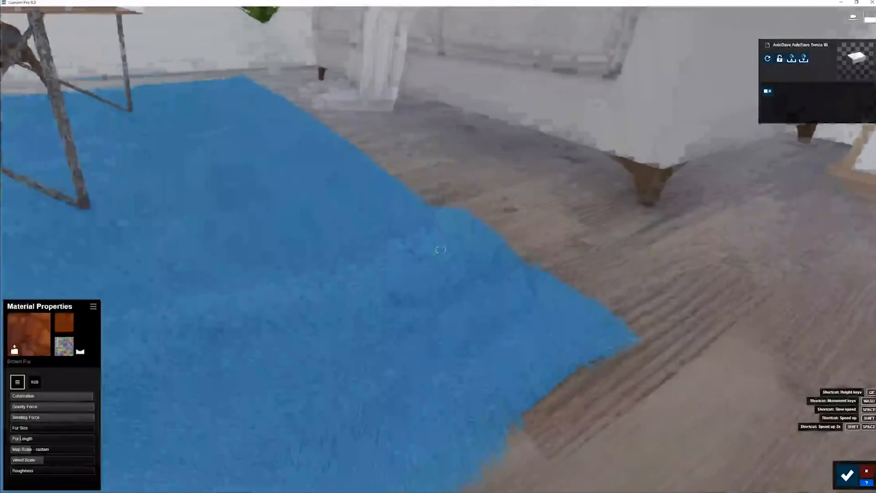
{"action": "key", "text": "s"}
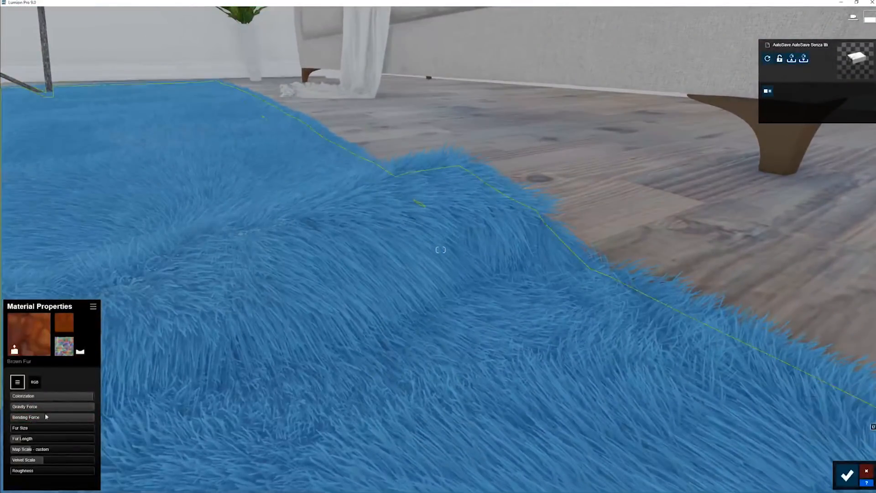
Raise the gravity force of the rug's blue fur to its maximum.
{"action": "key", "text": "s"}
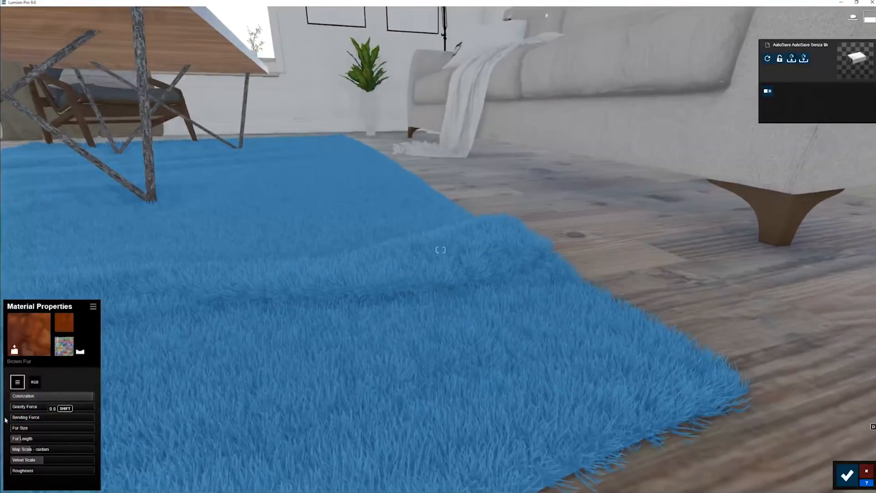
{"action": "key", "text": "w"}
{"action": "left_click_drag", "start_coordinate": [50, 406], "coordinate": [234, 425]}
Replace the material of the white throw on the sofa with Rainbow Fur from the Nature fur materials.
{"action": "key", "text": "s"}
{"action": "right_click_drag", "start_coordinate": [234, 425], "coordinate": [224, 384]}
{"action": "key", "text": "w"}
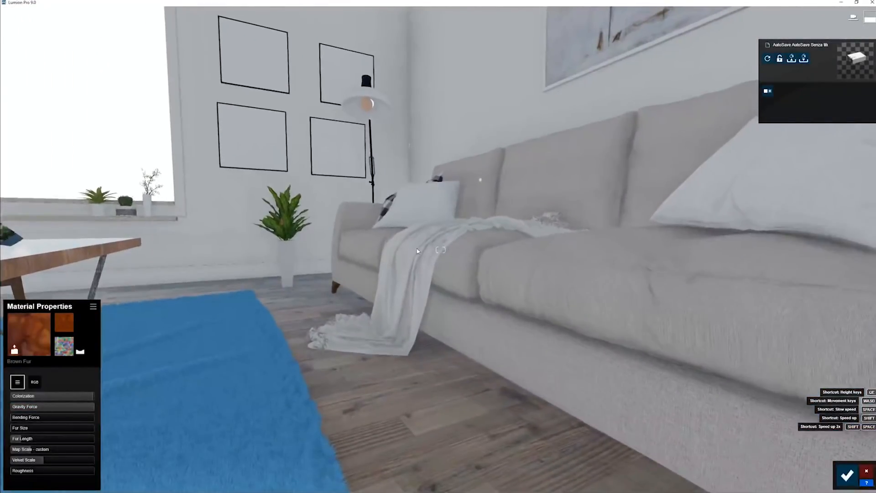
{"action": "left_click", "coordinate": [441, 250]}
{"action": "left_click", "coordinate": [19, 318]}
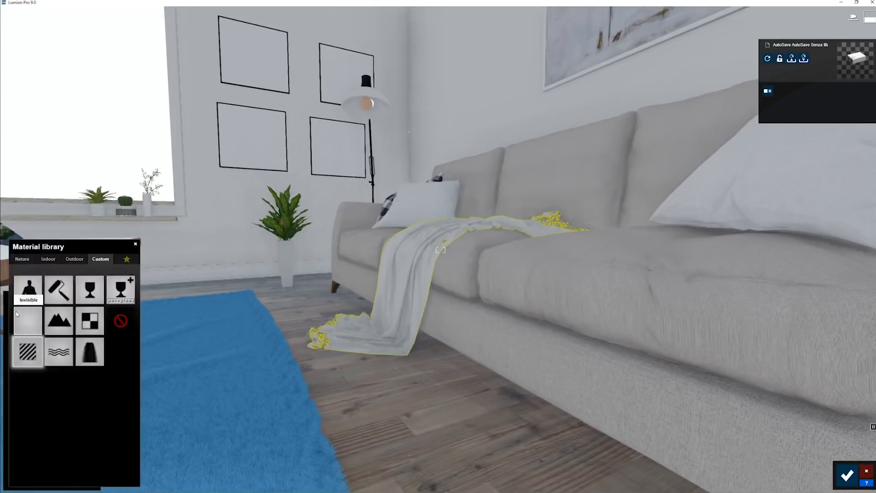
{"action": "left_click", "coordinate": [32, 259]}
{"action": "left_click", "coordinate": [100, 299]}
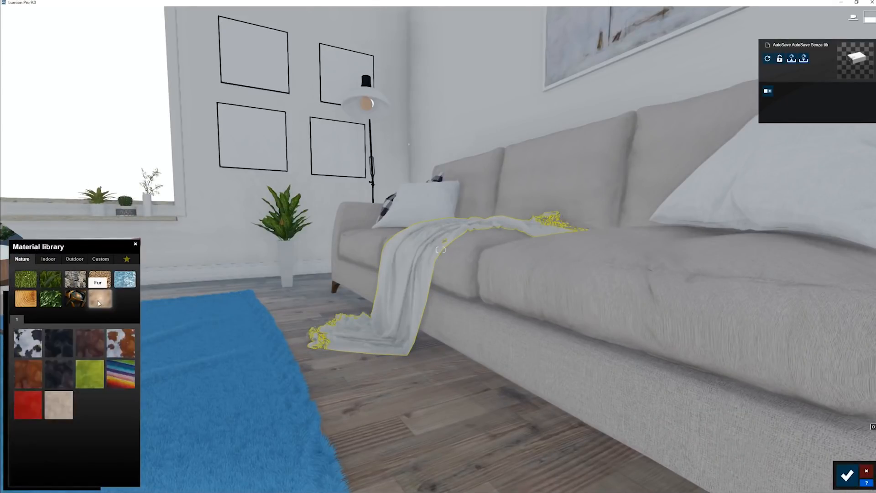
Try the throw's fur with its gravity force at the maximum and at zero.
{"action": "key", "text": "w"}
{"action": "right_click_drag", "start_coordinate": [472, 249], "coordinate": [456, 260]}
{"action": "key", "text": "s"}
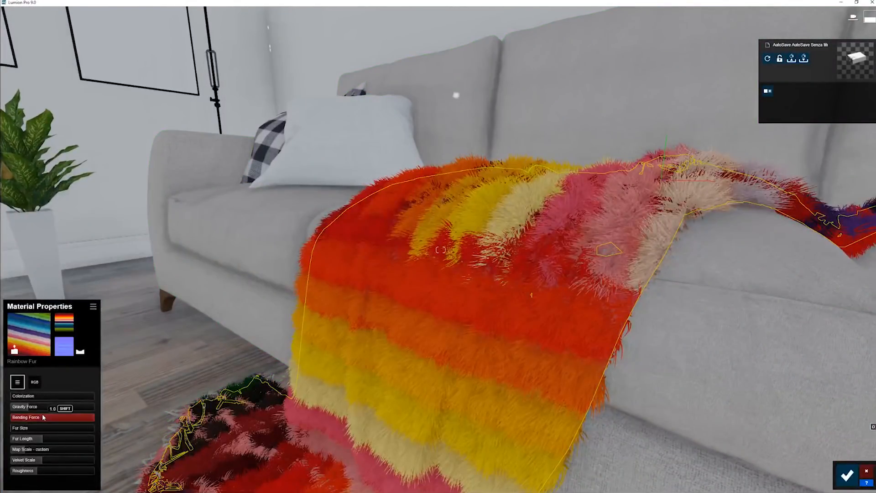
{"action": "left_click_drag", "start_coordinate": [37, 407], "coordinate": [90, 399]}
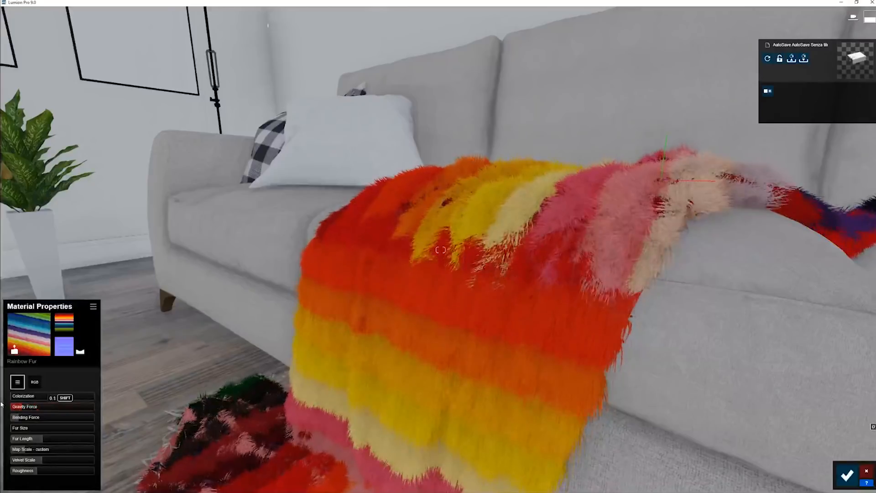
{"action": "key", "text": "w"}
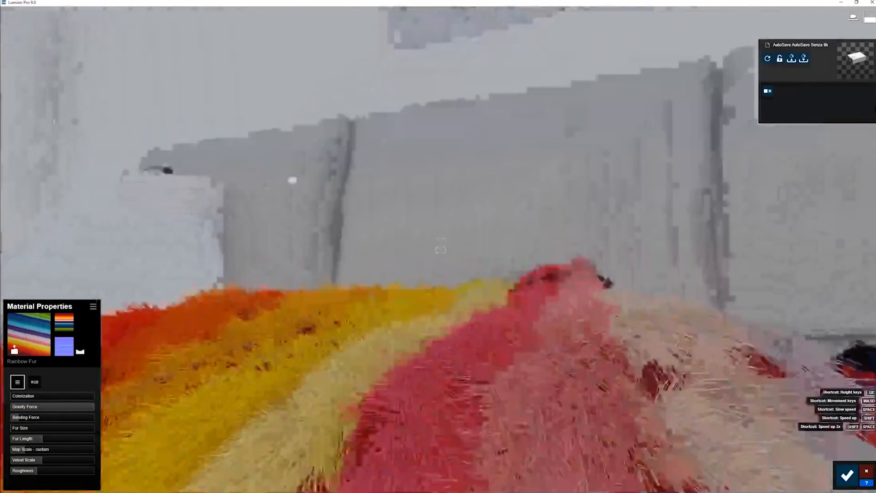
{"action": "key", "text": "s"}
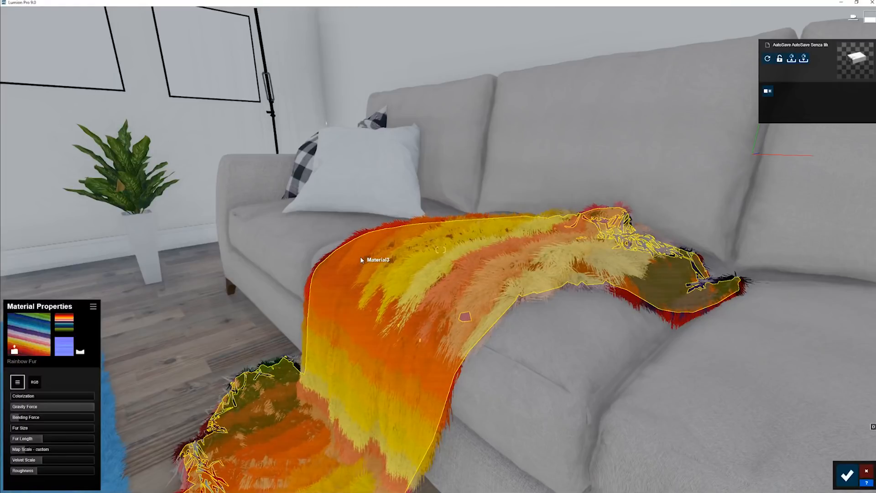
{"action": "key", "text": "a"}
{"action": "key", "text": "d"}
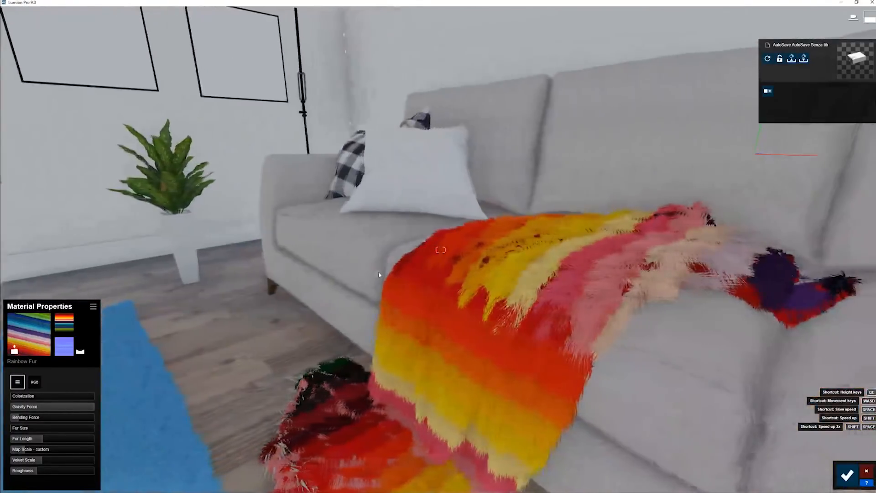
{"action": "left_click_drag", "start_coordinate": [74, 409], "coordinate": [1, 407]}
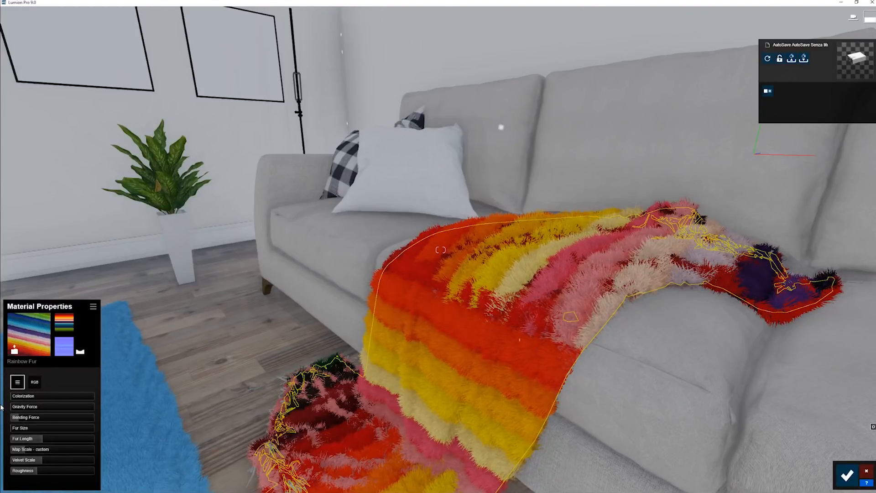
Set the throw's gravity force to about half and its bending force to 0.7.
{"action": "left_click_drag", "start_coordinate": [72, 408], "coordinate": [51, 408]}
{"action": "left_click_drag", "start_coordinate": [23, 420], "coordinate": [128, 413]}
{"action": "right_click_drag", "start_coordinate": [127, 414], "coordinate": [150, 401]}
{"action": "key", "text": "w"}
{"action": "right_click_drag", "start_coordinate": [242, 222], "coordinate": [468, 297]}
{"action": "key", "text": "s"}
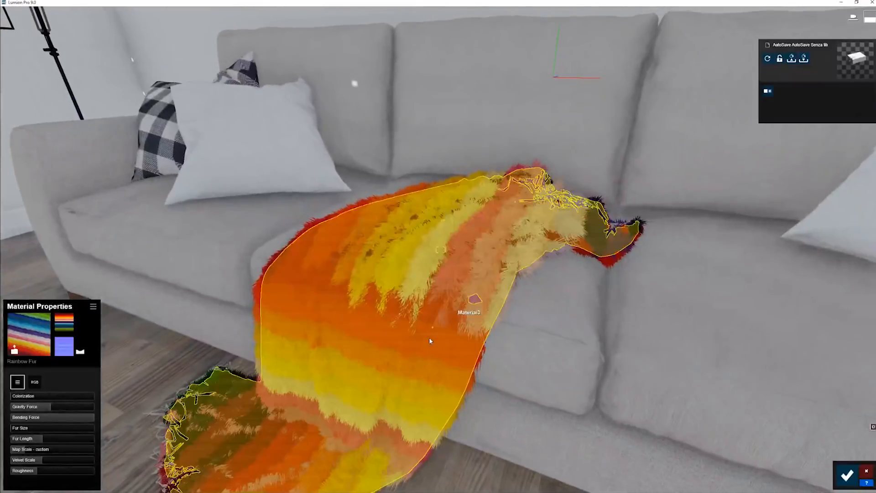
{"action": "key", "text": "w"}
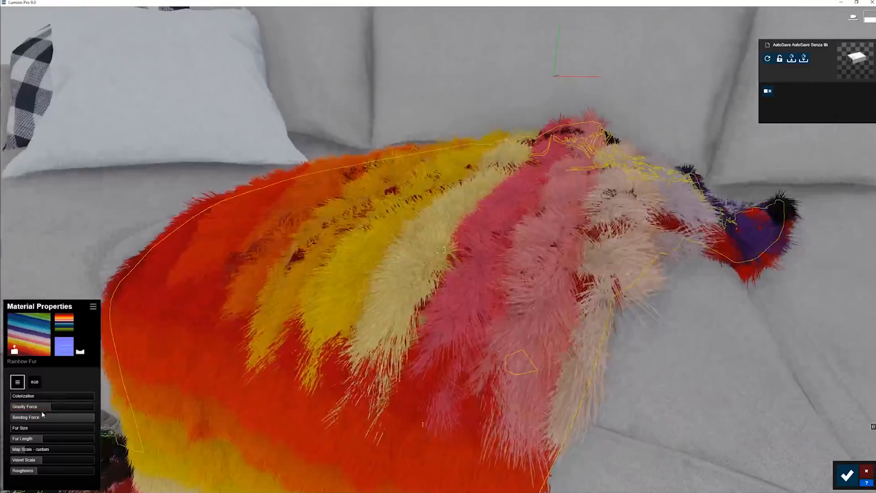
{"action": "mouse_move", "coordinate": [63, 417]}
{"action": "left_mouse_down"}
{"action": "mouse_move", "coordinate": [31, 428]}
{"action": "mouse_move", "coordinate": [68, 427]}
{"action": "left_mouse_up"}
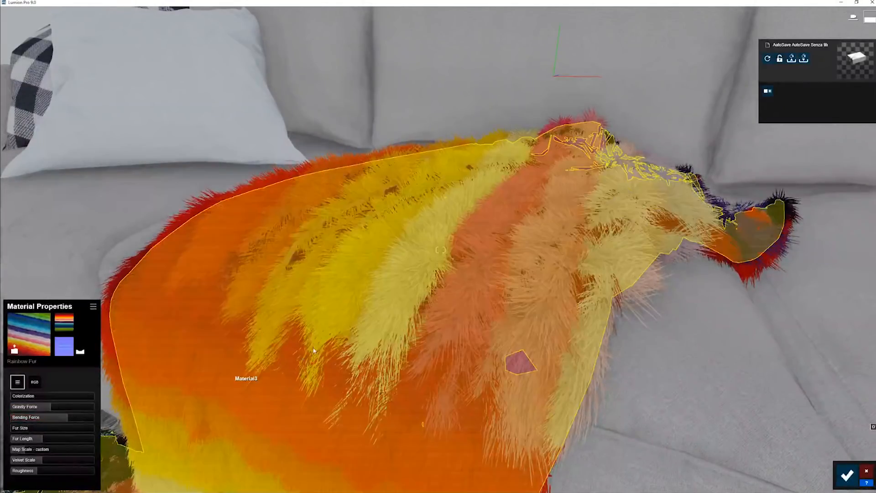
Try different fur lengths on the throw, from short to long, and compare how the fur spreads over the sofa.
{"action": "key", "text": "w"}
{"action": "right_click_drag", "start_coordinate": [242, 378], "coordinate": [114, 361]}
{"action": "key", "text": "s"}
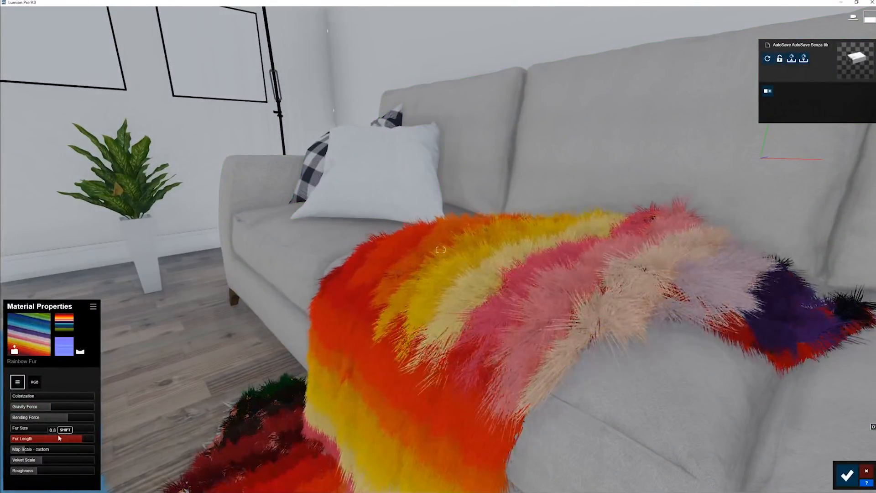
{"action": "left_click_drag", "start_coordinate": [12, 439], "coordinate": [43, 436]}
{"action": "key", "text": "s"}
{"action": "right_click_drag", "start_coordinate": [197, 219], "coordinate": [274, 183]}
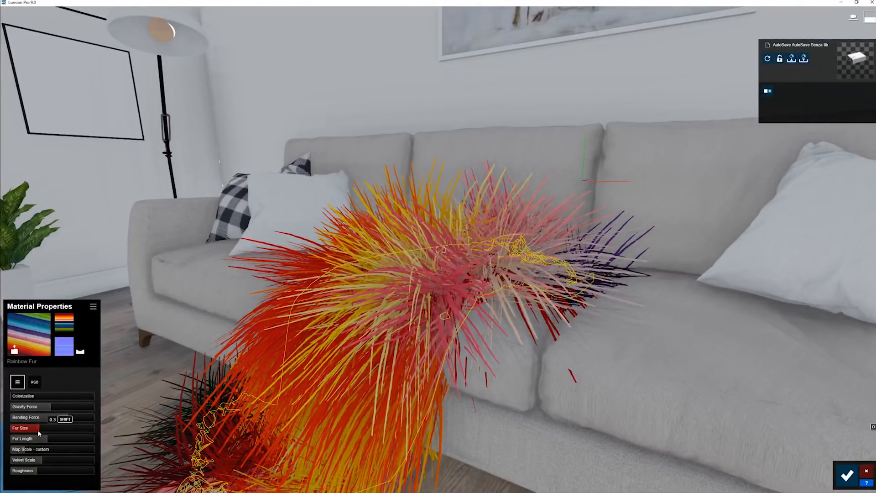
Reduce the throw's fur size to near its minimum, with fur length at about 0.6 and gravity force at about 0.8.
{"action": "left_click_drag", "start_coordinate": [49, 427], "coordinate": [74, 451]}
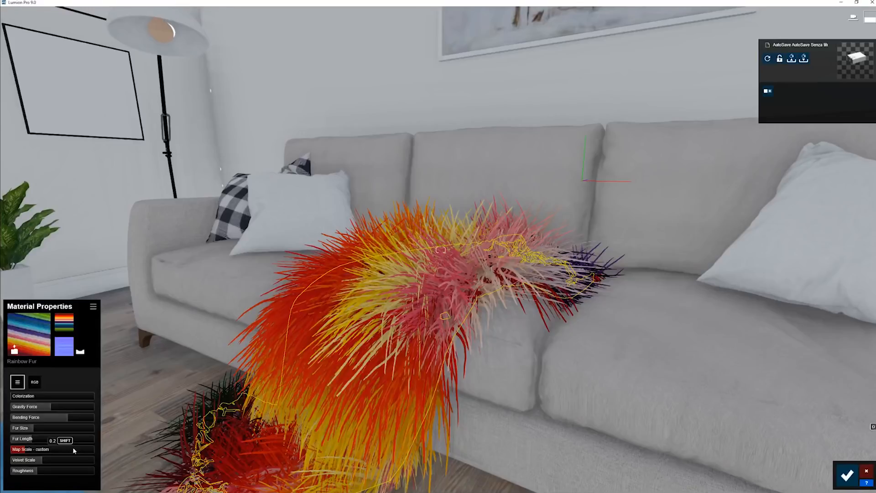
{"action": "left_click_drag", "start_coordinate": [34, 429], "coordinate": [8, 442]}
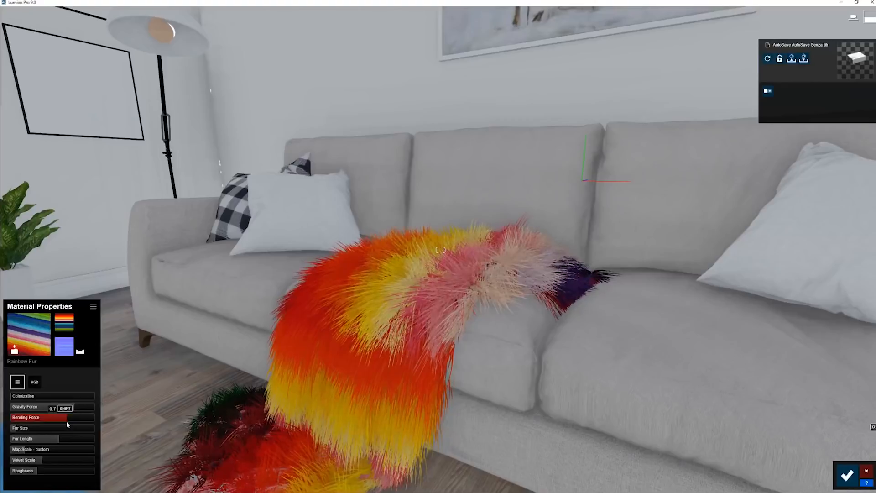
{"action": "key", "text": "w"}
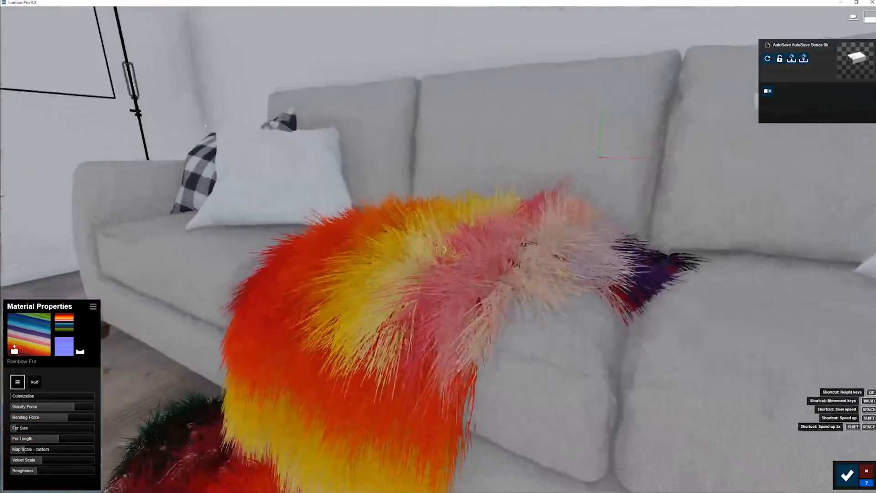
Try the imported map scale on the throw's Rainbow Fur, settle on a low custom map scale, and lower the velvet scale to zero.
{"action": "mouse_move", "coordinate": [13, 449]}
{"action": "left_mouse_down"}
{"action": "mouse_move", "coordinate": [65, 451]}
{"action": "mouse_move", "coordinate": [2, 454]}
{"action": "left_mouse_up"}
{"action": "key", "text": "s"}
{"action": "right_click_drag", "start_coordinate": [441, 250], "coordinate": [383, 233]}
{"action": "key", "text": "w"}
{"action": "key", "text": "w"}
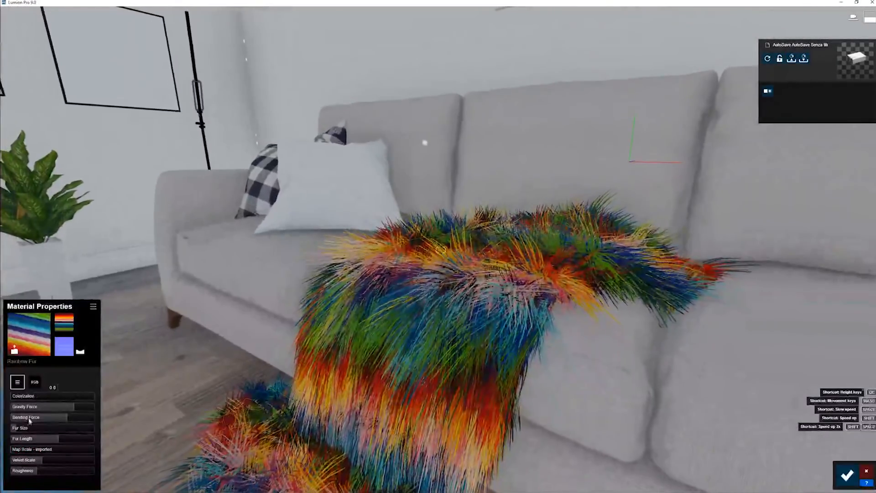
{"action": "left_click", "coordinate": [36, 452]}
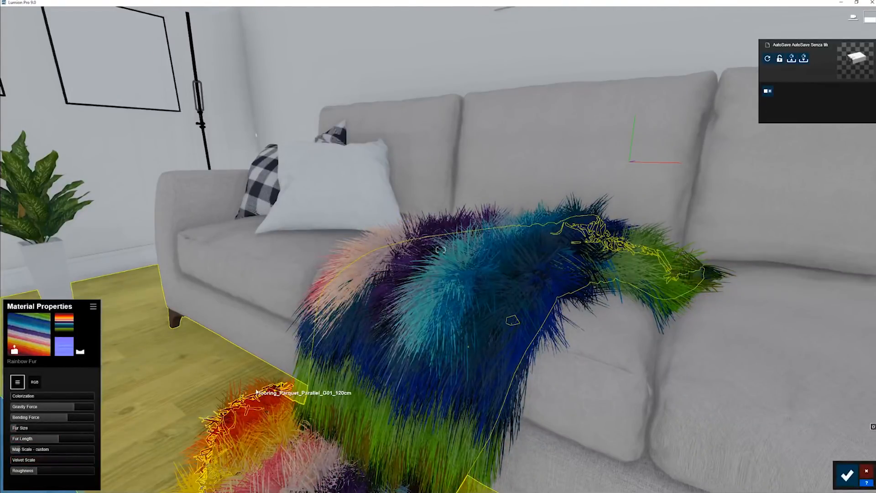
Examine the rainbow fur throw from close by and together with the blue rug from across the living room.
{"action": "key", "text": "d"}
{"action": "key", "text": "a"}
{"action": "right_click_drag", "start_coordinate": [256, 391], "coordinate": [205, 391]}
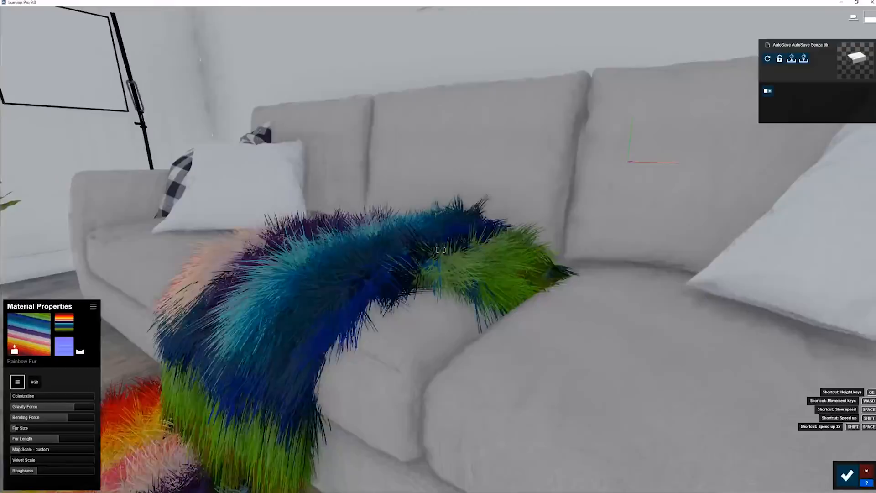
{"action": "key", "text": "s"}
{"action": "right_click_drag", "start_coordinate": [441, 250], "coordinate": [370, 242]}
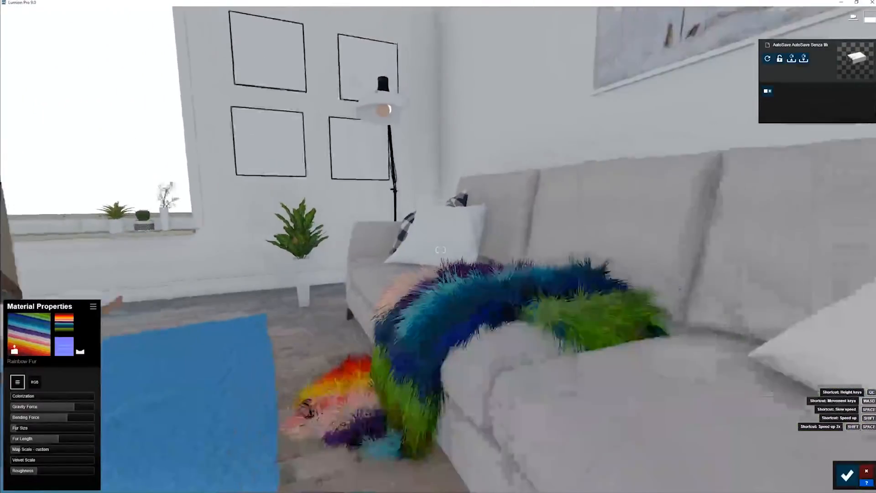
{"action": "key", "text": "s"}
{"action": "key", "text": "a"}
{"action": "right_click_drag", "start_coordinate": [243, 389], "coordinate": [285, 375]}
{"action": "key", "text": "s"}
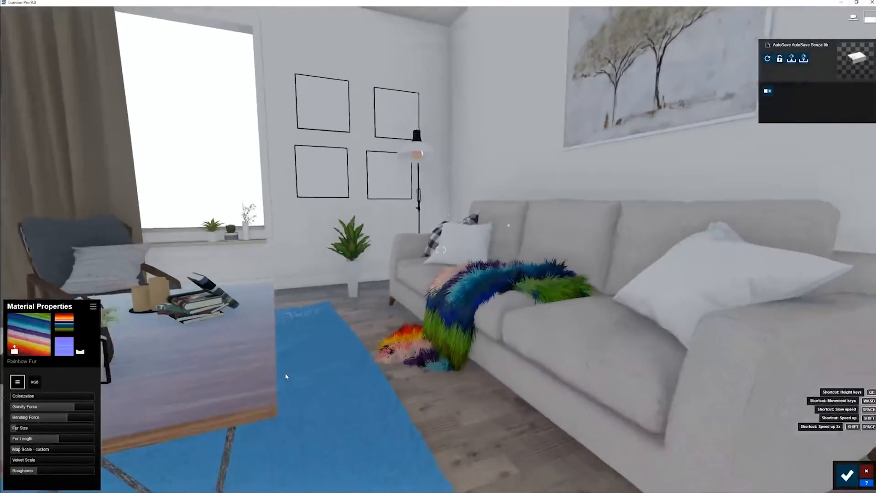
{"action": "key", "text": "e"}
{"action": "key", "text": "a"}
{"action": "key", "text": "s"}
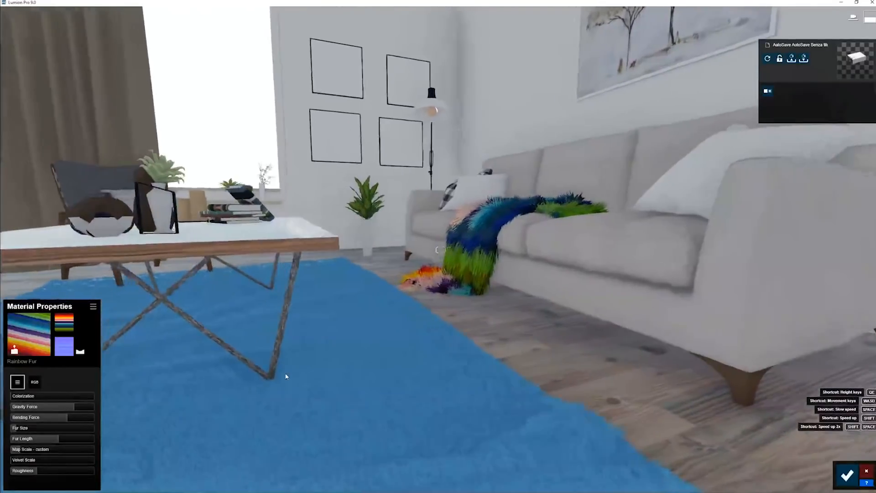
{"action": "key", "text": "s"}
{"action": "right_click_drag", "start_coordinate": [286, 376], "coordinate": [388, 378]}
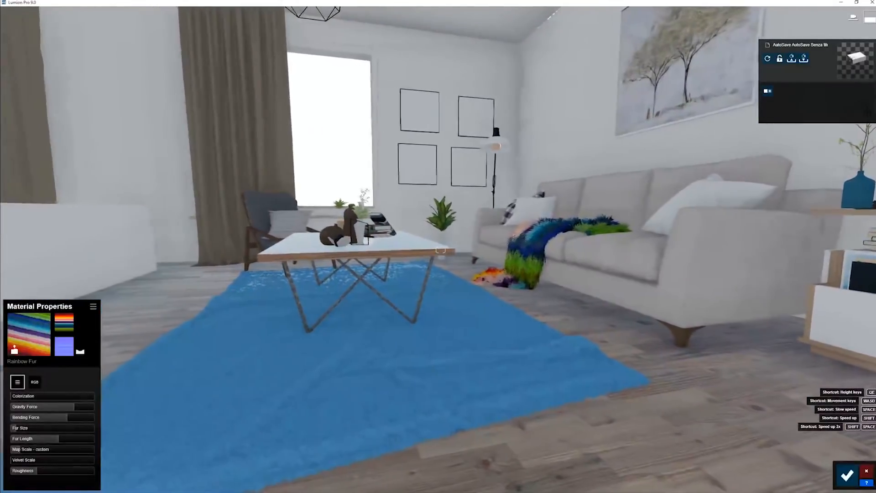
Select the blue rug's fur material and lower its velvet scale and roughness to their minimums.
{"action": "left_click", "coordinate": [476, 342]}
{"action": "key", "text": "d"}
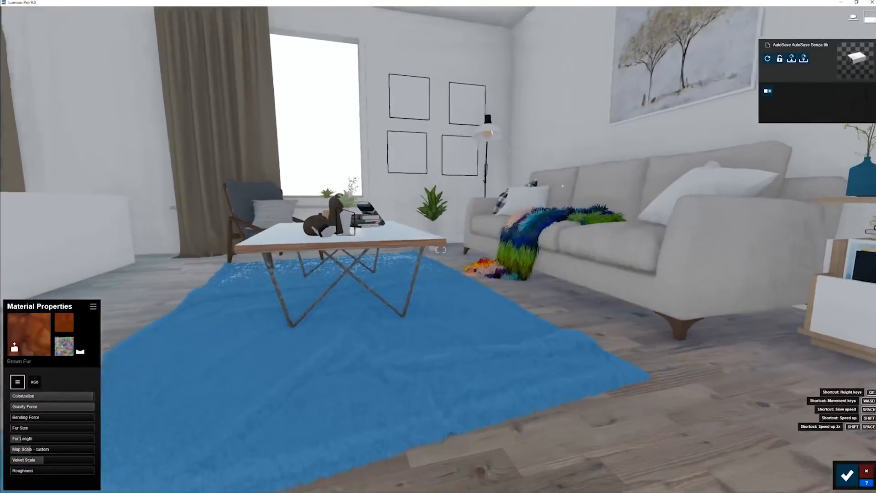
{"action": "key", "text": "w"}
{"action": "right_click_drag", "start_coordinate": [345, 418], "coordinate": [1, 453]}
{"action": "left_click_drag", "start_coordinate": [30, 463], "coordinate": [10, 469]}
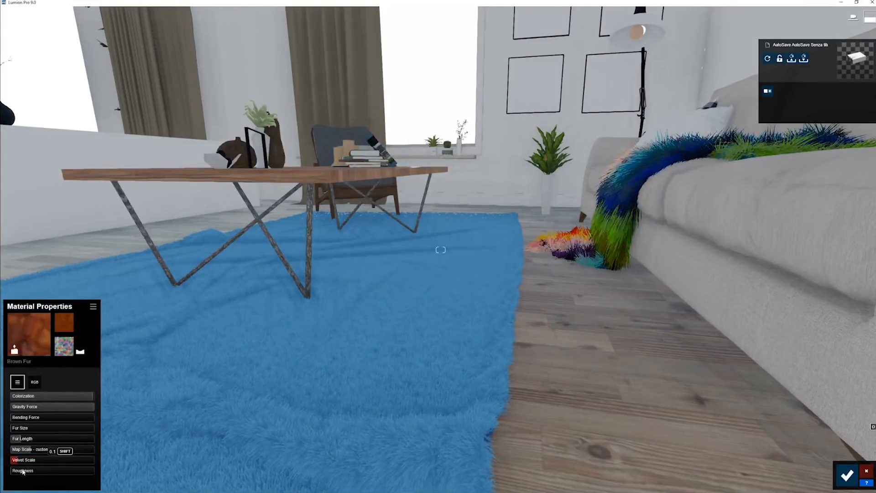
{"action": "left_click_drag", "start_coordinate": [53, 473], "coordinate": [4, 475]}
Compare the rug's fur with the velvet scale at 0.3 and near zero, keeping the roughness at its minimum.
{"action": "right_click_drag", "start_coordinate": [319, 339], "coordinate": [275, 339]}
{"action": "key", "text": "w"}
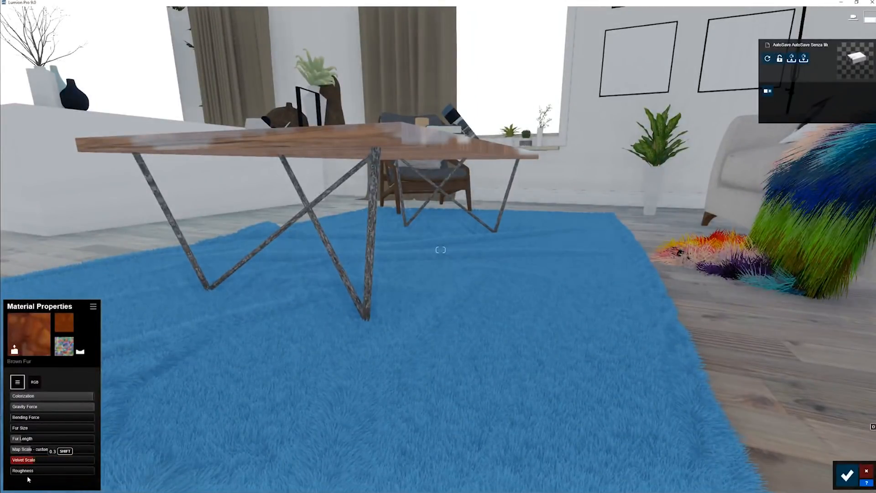
{"action": "right_click_drag", "start_coordinate": [292, 299], "coordinate": [336, 297]}
{"action": "key", "text": "s"}
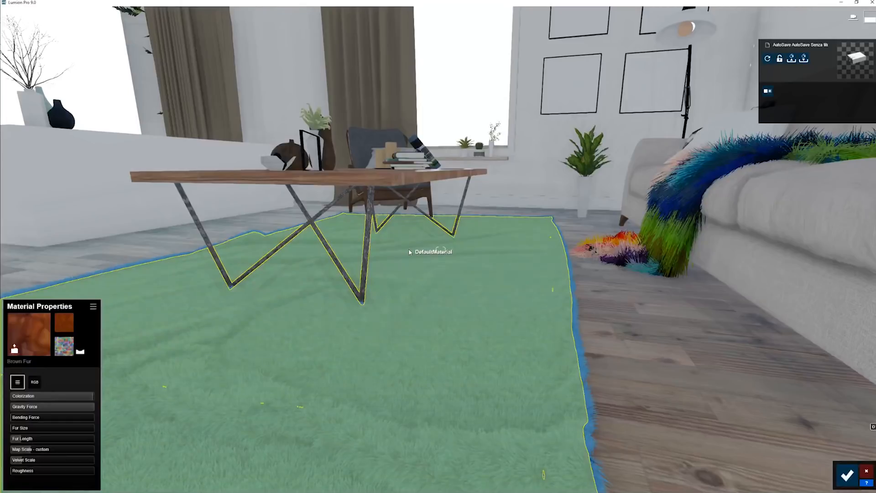
{"action": "mouse_move", "coordinate": [20, 461]}
{"action": "left_mouse_down"}
{"action": "mouse_move", "coordinate": [93, 461]}
{"action": "mouse_move", "coordinate": [12, 461]}
{"action": "left_mouse_up"}
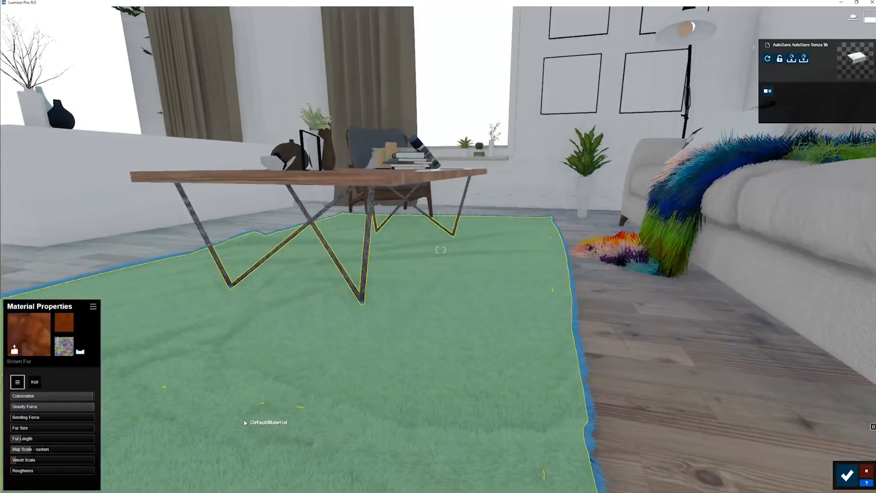
{"action": "right_click_drag", "start_coordinate": [342, 365], "coordinate": [349, 355]}
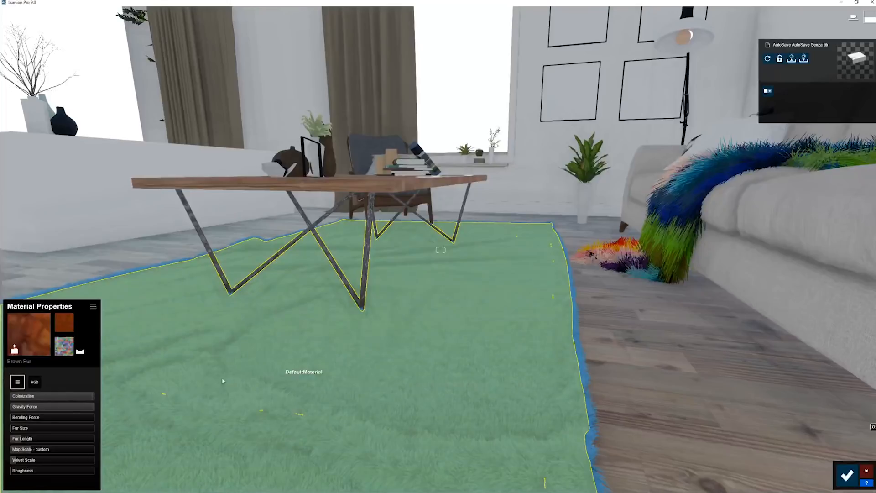
{"action": "mouse_move", "coordinate": [16, 473]}
{"action": "left_mouse_down"}
{"action": "mouse_move", "coordinate": [138, 476]}
{"action": "mouse_move", "coordinate": [1, 474]}
{"action": "mouse_move", "coordinate": [78, 462]}
{"action": "mouse_move", "coordinate": [14, 473]}
{"action": "mouse_move", "coordinate": [115, 480]}
{"action": "mouse_move", "coordinate": [3, 475]}
{"action": "left_mouse_up"}
Test the rug's velvet scale and roughness at their maximums, and settle on a velvet scale of about 0.3 and half roughness.
{"action": "mouse_move", "coordinate": [105, 442]}
{"action": "left_mouse_down"}
{"action": "mouse_move", "coordinate": [15, 462]}
{"action": "mouse_move", "coordinate": [57, 462]}
{"action": "mouse_move", "coordinate": [16, 471]}
{"action": "left_mouse_up"}
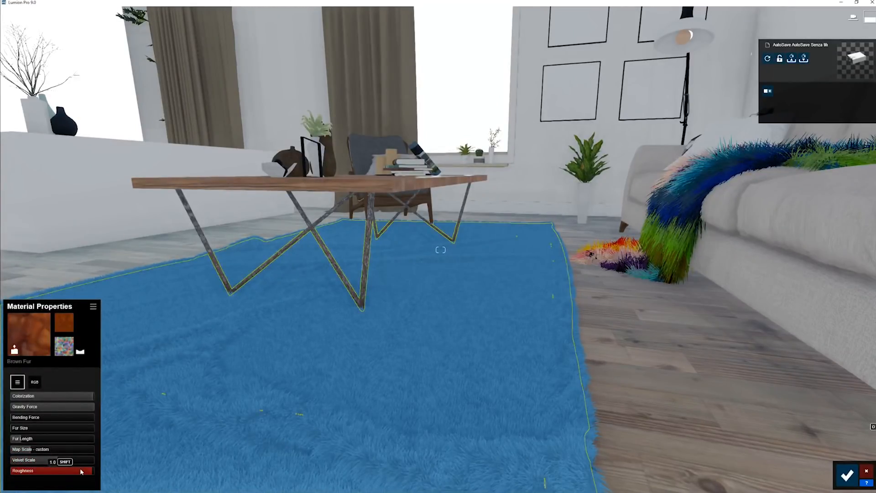
{"action": "left_click_drag", "start_coordinate": [80, 471], "coordinate": [11, 486]}
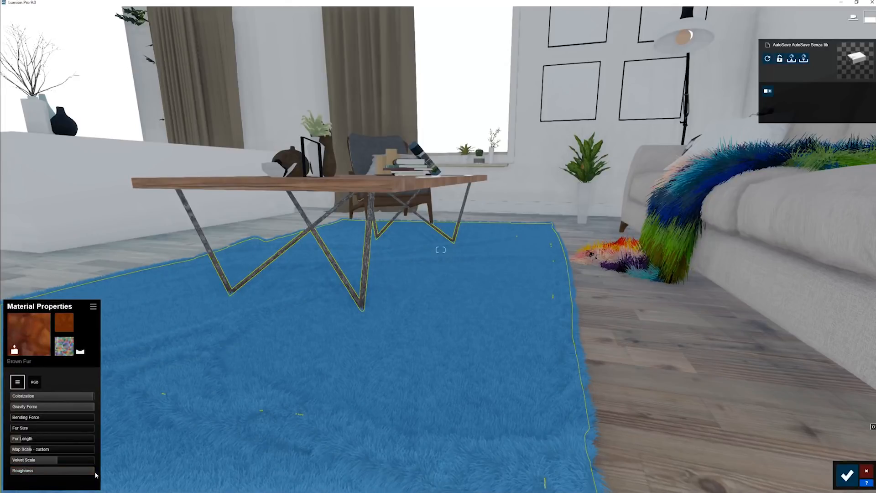
{"action": "left_click_drag", "start_coordinate": [43, 459], "coordinate": [97, 465]}
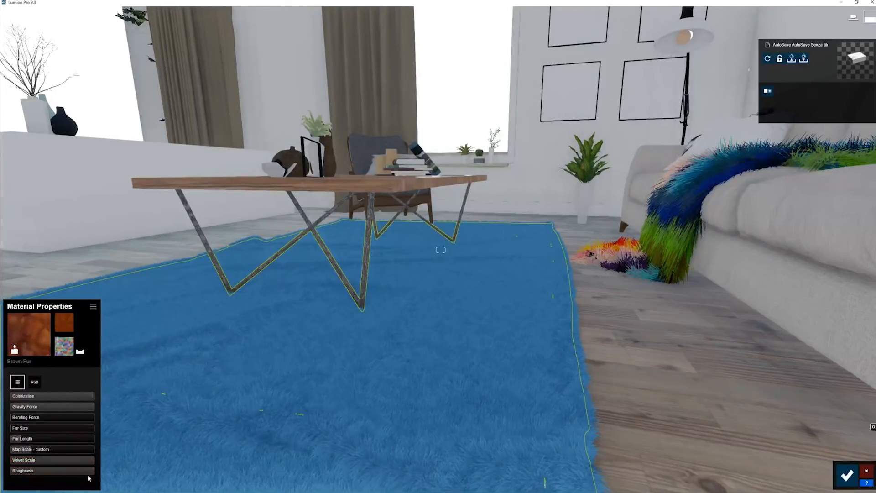
{"action": "mouse_move", "coordinate": [38, 472]}
{"action": "left_mouse_down"}
{"action": "mouse_move", "coordinate": [96, 472]}
{"action": "mouse_move", "coordinate": [38, 468]}
{"action": "left_mouse_up"}
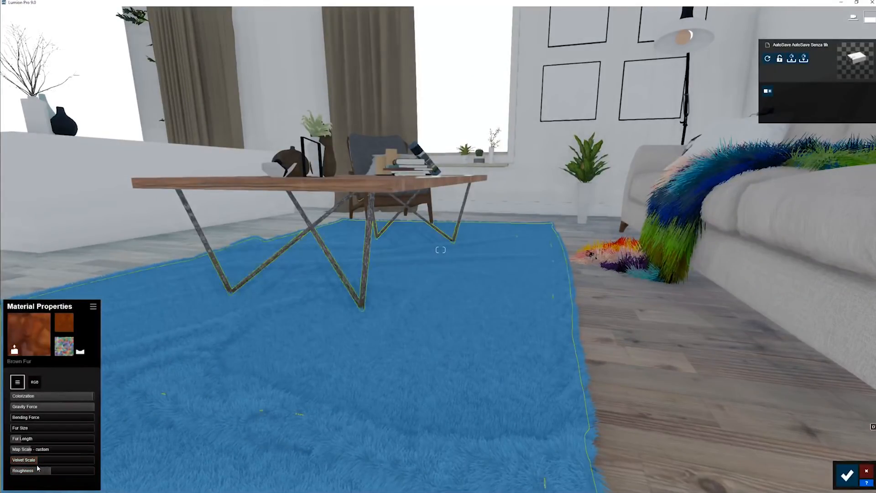
Set the blue rug's fur length to 0.3 and save the material changes.
{"action": "right_click_drag", "start_coordinate": [157, 413], "coordinate": [219, 411]}
{"action": "scroll", "coordinate": [441, 250], "scroll_direction": "down", "scroll_amount": 10}
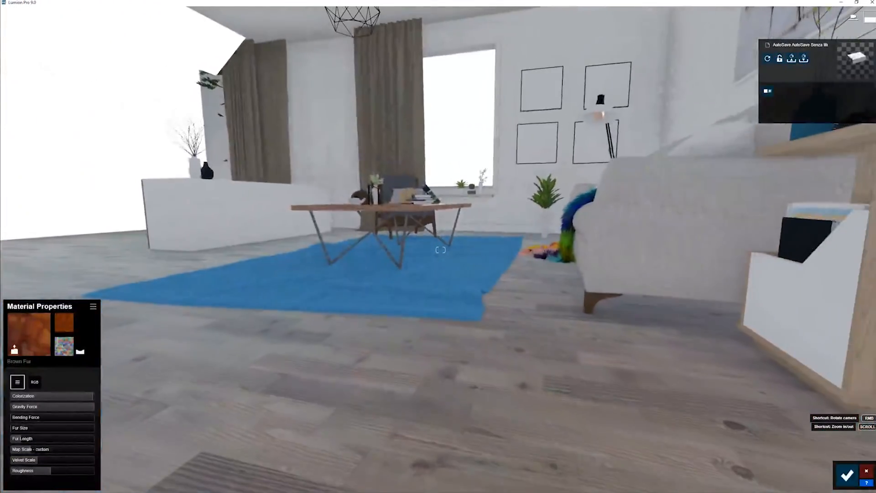
{"action": "scroll", "coordinate": [440, 250], "scroll_direction": "up", "scroll_amount": 10}
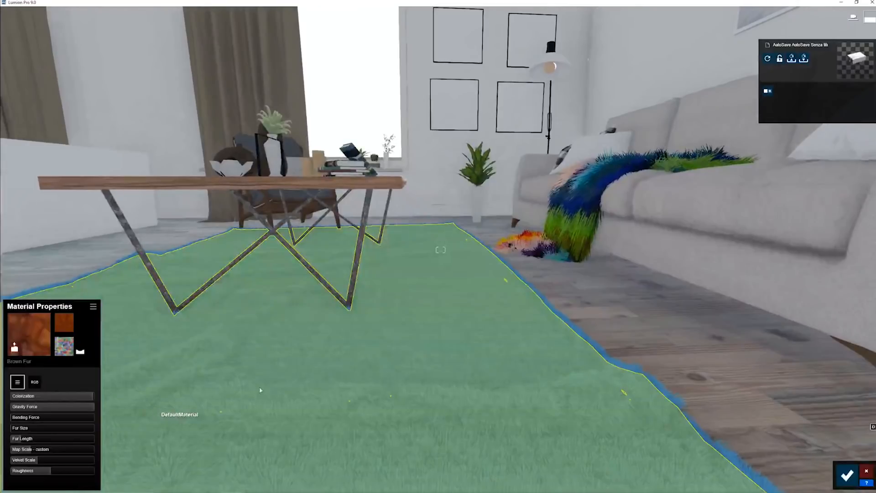
{"action": "mouse_move", "coordinate": [260, 390]}
{"action": "right_mouse_down"}
{"action": "mouse_move", "coordinate": [195, 387]}
{"action": "mouse_move", "coordinate": [274, 387]}
{"action": "right_mouse_up"}
{"action": "right_click_drag", "start_coordinate": [358, 386], "coordinate": [438, 386]}
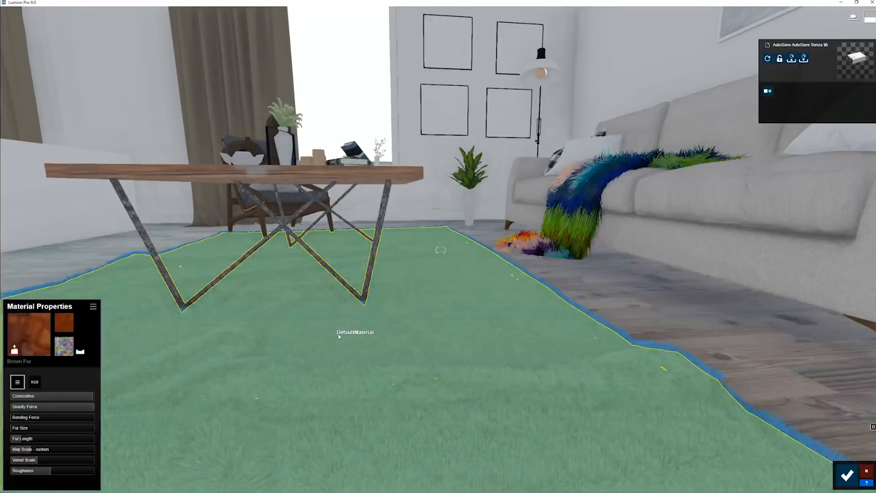
{"action": "right_click_drag", "start_coordinate": [342, 333], "coordinate": [371, 346]}
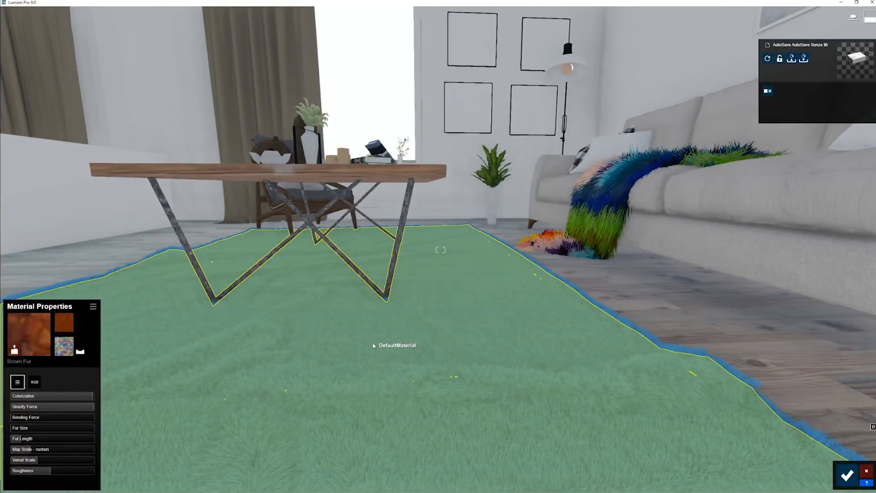
{"action": "right_click_drag", "start_coordinate": [373, 345], "coordinate": [411, 347]}
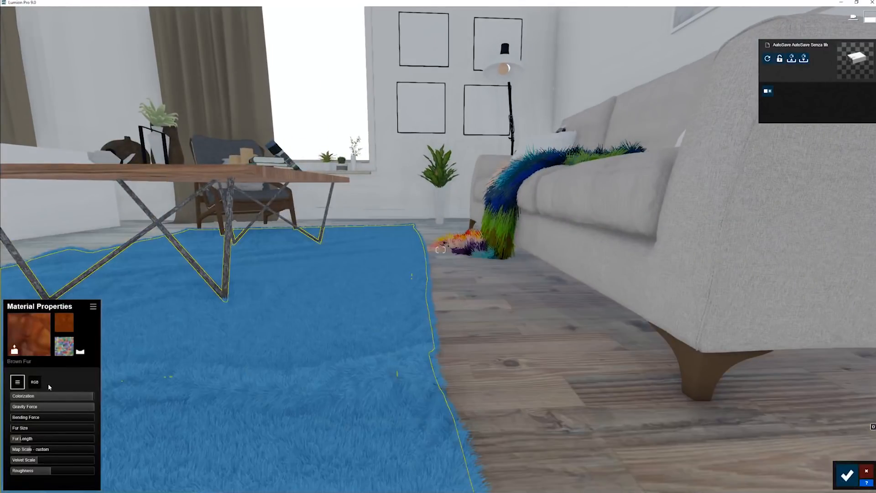
{"action": "left_click", "coordinate": [43, 439]}
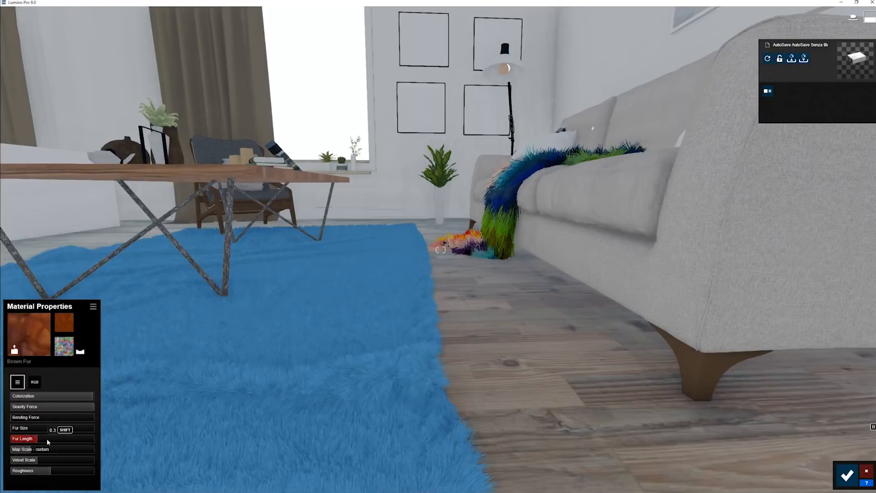
{"action": "left_click", "coordinate": [847, 476]}
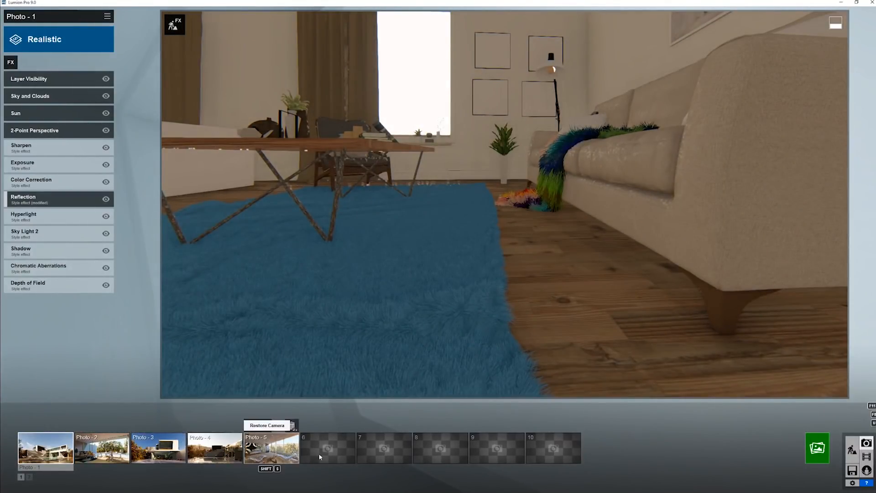
Frame the rainbow throw and blue rug from above the sofa and store the view in the empty sixth photo slot.
{"action": "left_click", "coordinate": [328, 448]}
{"action": "right_click_drag", "start_coordinate": [505, 204], "coordinate": [424, 274]}
{"action": "key", "text": "w"}
{"action": "key", "text": "q"}
{"action": "key", "text": "s"}
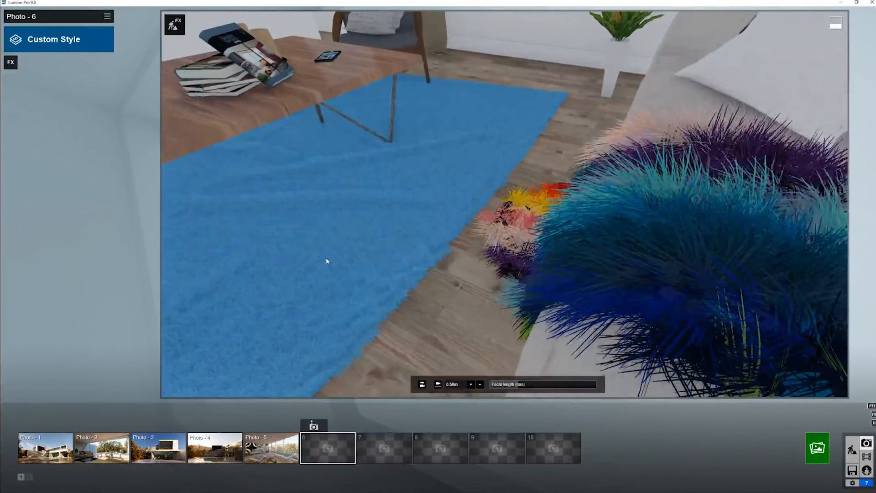
{"action": "key", "text": "s"}
{"action": "key", "text": "s"}
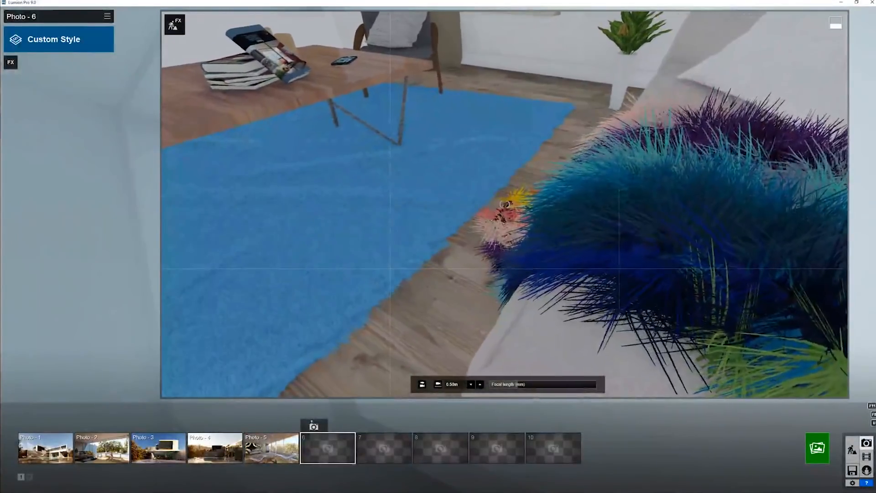
{"action": "left_click", "coordinate": [318, 430]}
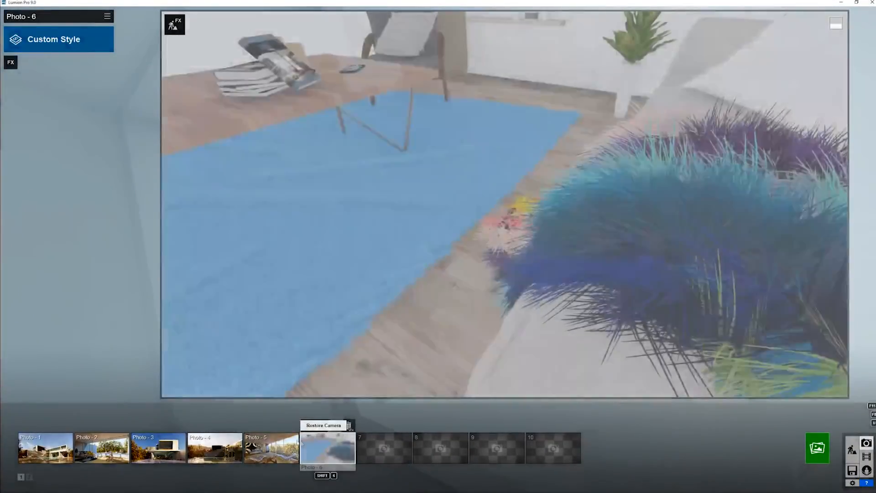
Render the current shot at Desktop size, 1920x1080, save it as test, and close the finished render.
{"action": "left_click", "coordinate": [817, 448]}
{"action": "left_click", "coordinate": [389, 345]}
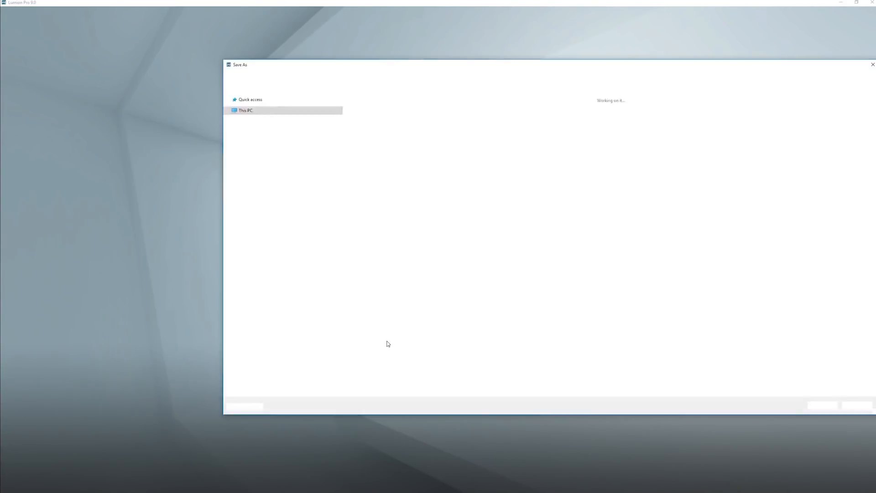
{"action": "type", "text": "test"}
{"action": "key", "text": "Return"}
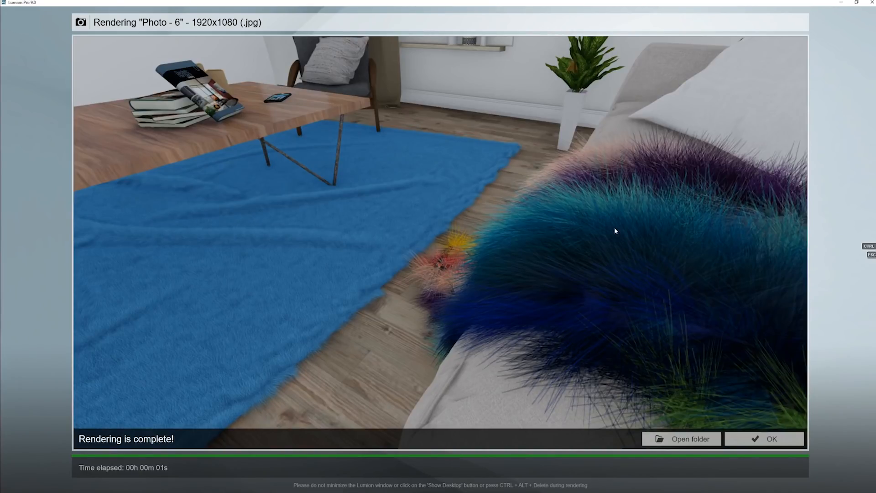
{"action": "left_click", "coordinate": [750, 440]}
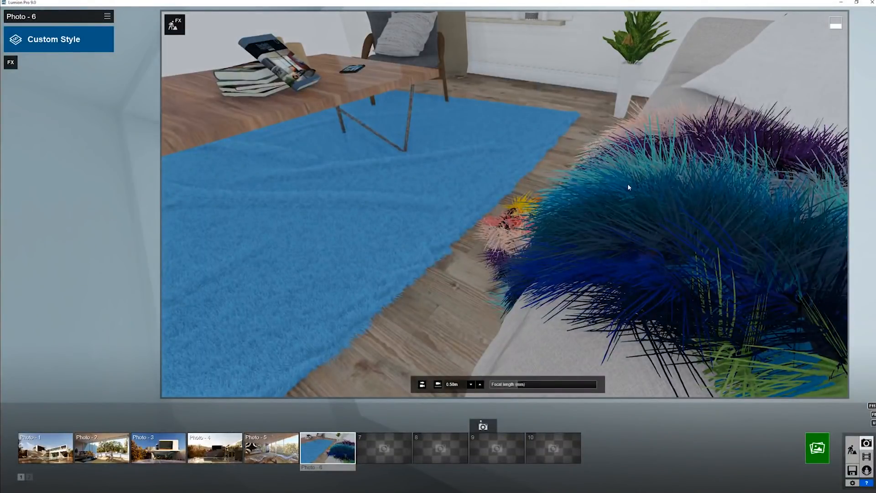
Check the viewport's performance readout and examine the throw's fur strands against the blue rug from nearby angles.
{"action": "right_click_drag", "start_coordinate": [628, 184], "coordinate": [633, 171]}
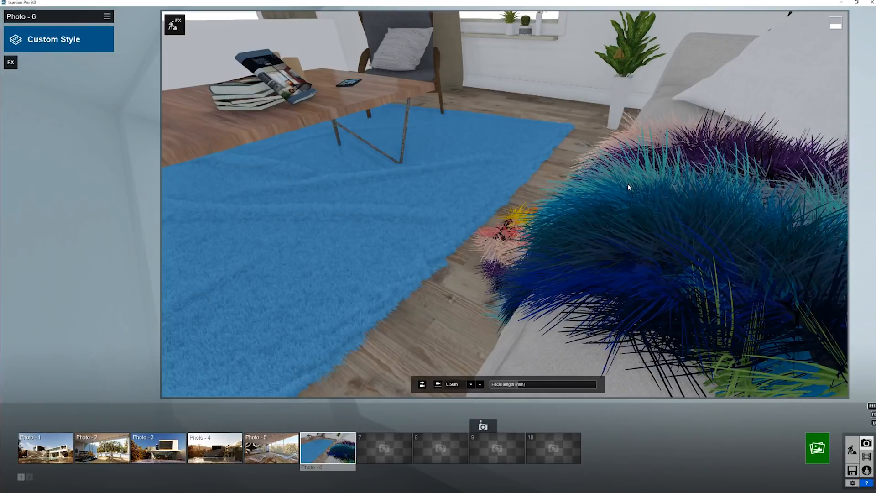
{"action": "mouse_move", "coordinate": [839, 24]}
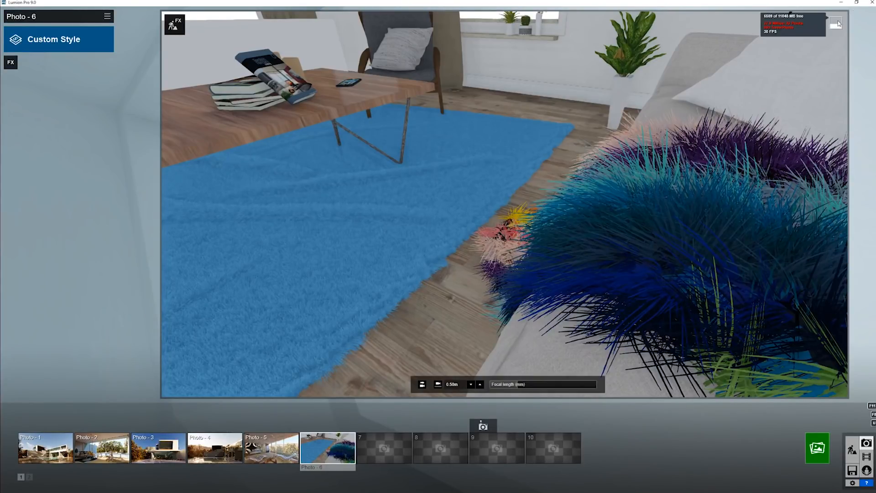
{"action": "right_click_drag", "start_coordinate": [349, 170], "coordinate": [452, 105]}
{"action": "key", "text": "w"}
{"action": "mouse_move", "coordinate": [504, 204]}
{"action": "right_mouse_down"}
{"action": "mouse_move", "coordinate": [504, 239]}
{"action": "mouse_move", "coordinate": [361, 288]}
{"action": "mouse_move", "coordinate": [409, 288]}
{"action": "mouse_move", "coordinate": [466, 236]}
{"action": "mouse_move", "coordinate": [424, 236]}
{"action": "mouse_move", "coordinate": [424, 223]}
{"action": "mouse_move", "coordinate": [515, 211]}
{"action": "right_mouse_up"}
{"action": "key", "text": "s"}
{"action": "key", "text": "w"}
{"action": "right_click_drag", "start_coordinate": [349, 170], "coordinate": [379, 198]}
{"action": "key", "text": "q"}
{"action": "key", "text": "s"}
{"action": "key", "text": "w"}
{"action": "key", "text": "w"}
{"action": "key", "text": "o"}
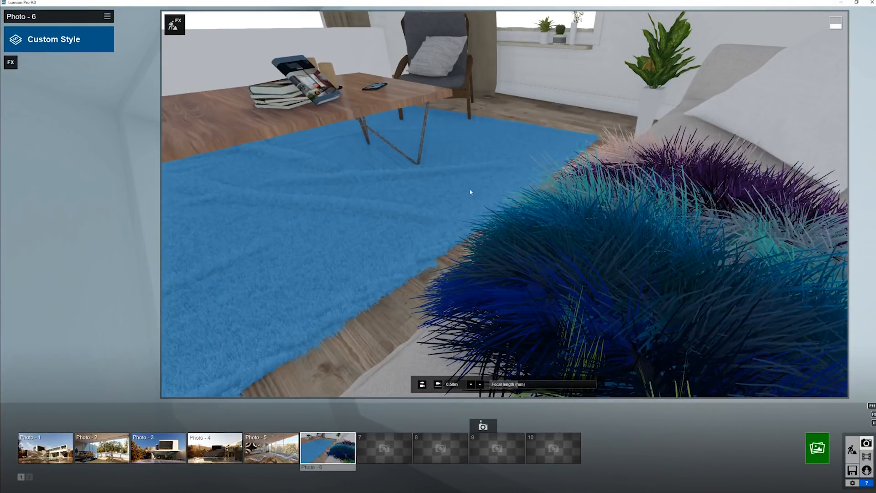
Reframe the photo view along the throw to include its green end, the sofa cushions and the armchair beyond the rug.
{"action": "key", "text": "s"}
{"action": "right_click_drag", "start_coordinate": [520, 209], "coordinate": [403, 244]}
{"action": "key", "text": "d"}
{"action": "key", "text": "d"}
{"action": "key", "text": "a"}
{"action": "key", "text": "d"}
{"action": "key", "text": "s"}
{"action": "key", "text": "w"}
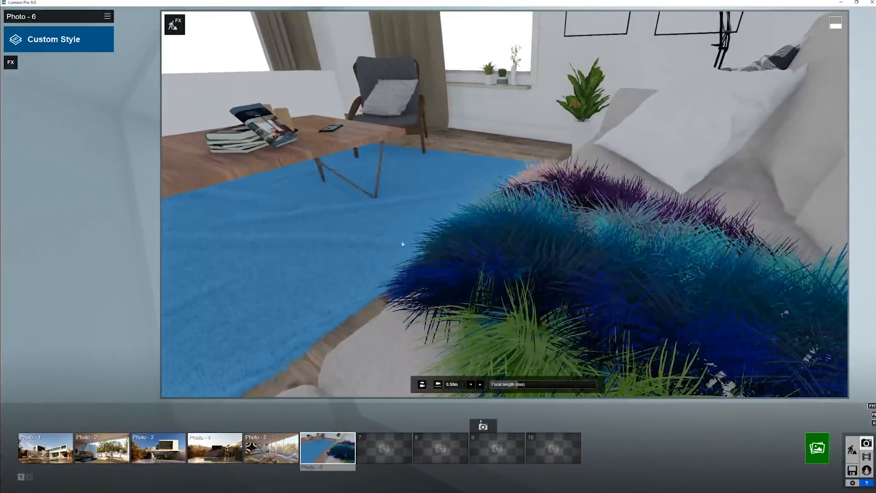
Shorten the blue rug's fur, raise its velvet scale to about 0.8, lower its roughness to about 0.1, and return to Photo mode.
{"action": "left_click", "coordinate": [175, 25]}
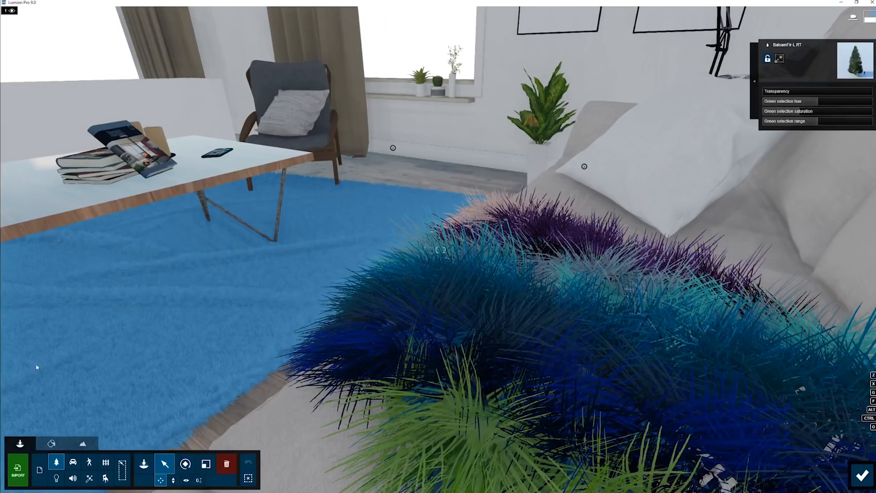
{"action": "left_click", "coordinate": [60, 444]}
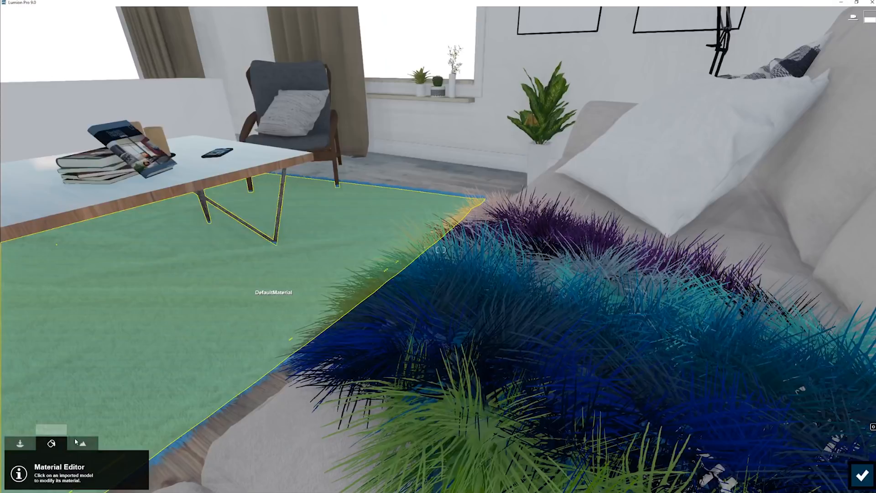
{"action": "left_click", "coordinate": [210, 299]}
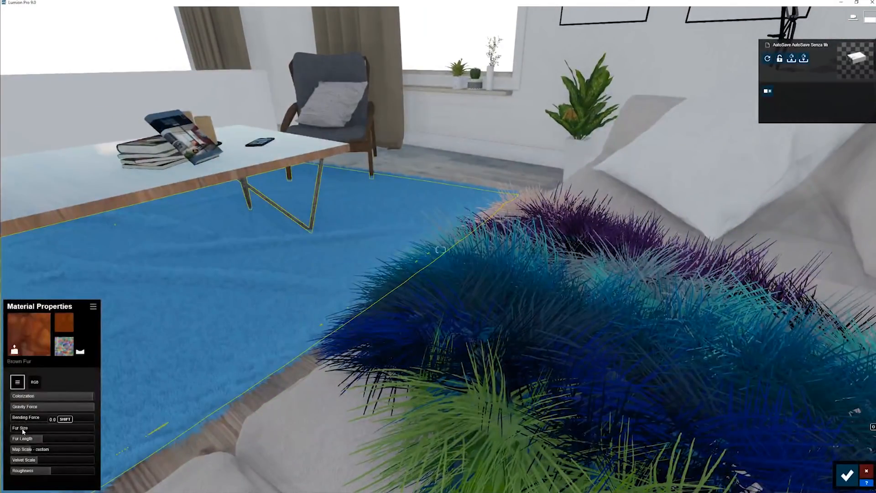
{"action": "left_click_drag", "start_coordinate": [35, 442], "coordinate": [79, 473]}
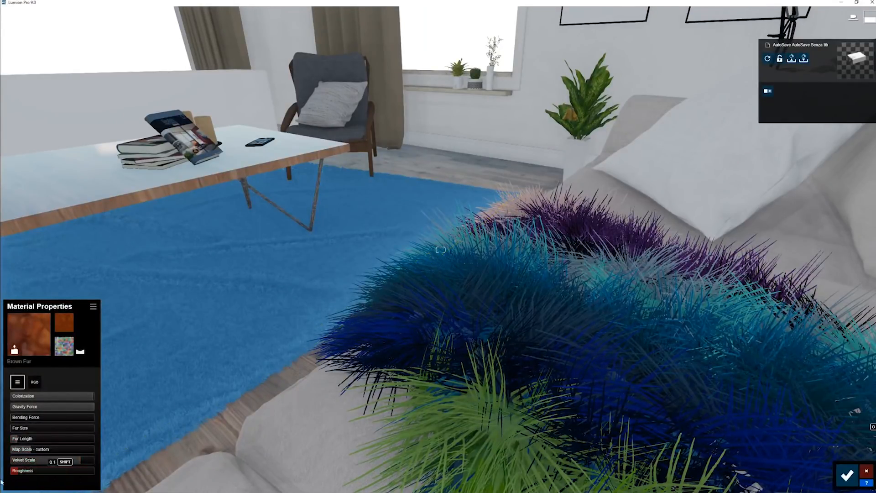
{"action": "left_click", "coordinate": [847, 475]}
{"action": "left_click", "coordinate": [867, 441]}
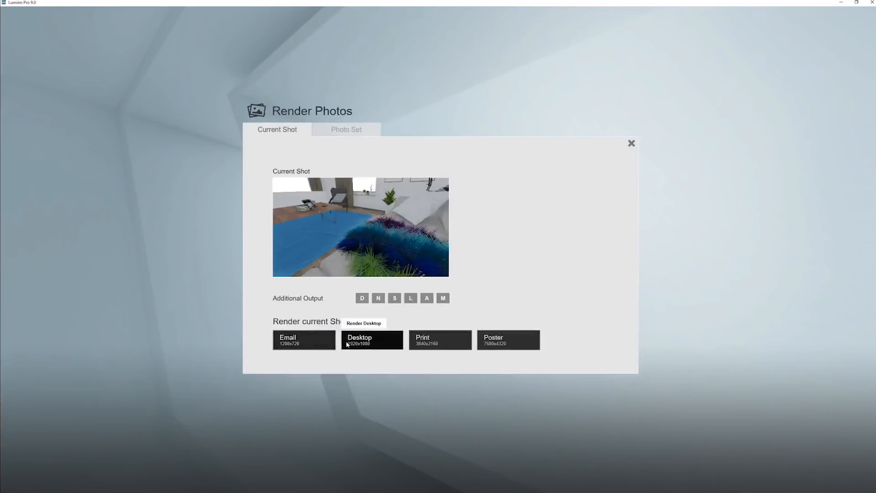
Render the reframed shot at 1920x1080, save it as test 2, and close the finished render.
{"action": "left_click", "coordinate": [350, 343]}
{"action": "type", "text": "test2"}
{"action": "key", "text": "Return"}
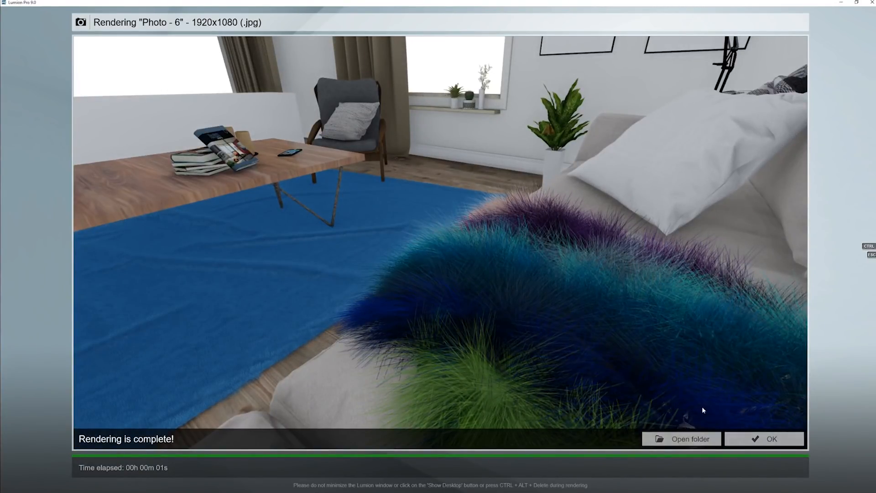
{"action": "left_click", "coordinate": [764, 439]}
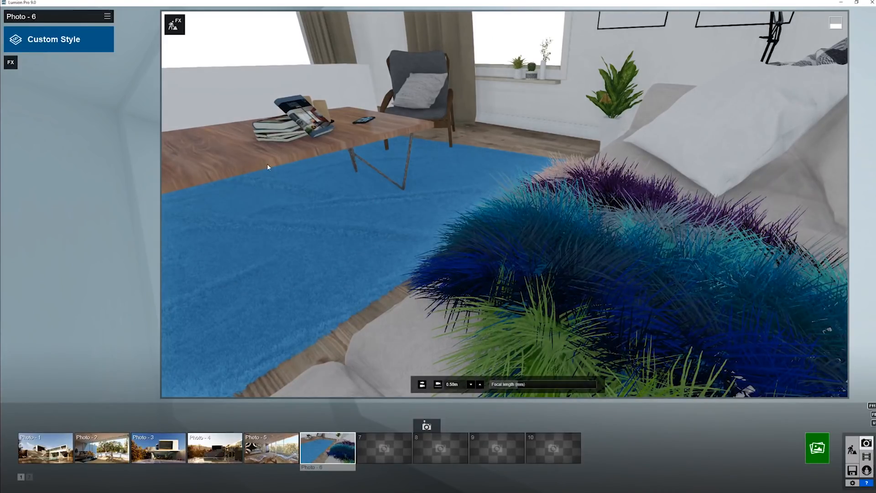
Switch to File Explorer and open the rendered test 2.jpg from the Desktop folder.
{"action": "mouse_move", "coordinate": [49, 491]}
{"action": "mouse_move", "coordinate": [92, 487]}
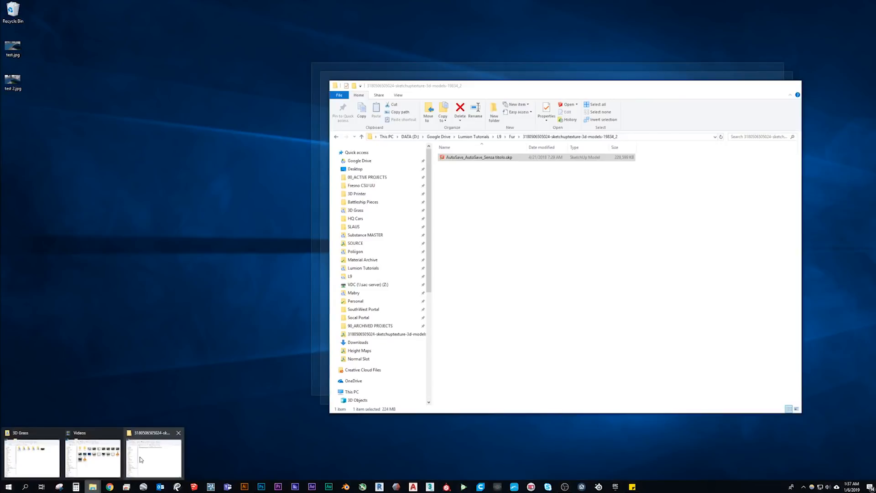
{"action": "left_click", "coordinate": [155, 452]}
{"action": "left_click", "coordinate": [355, 169]}
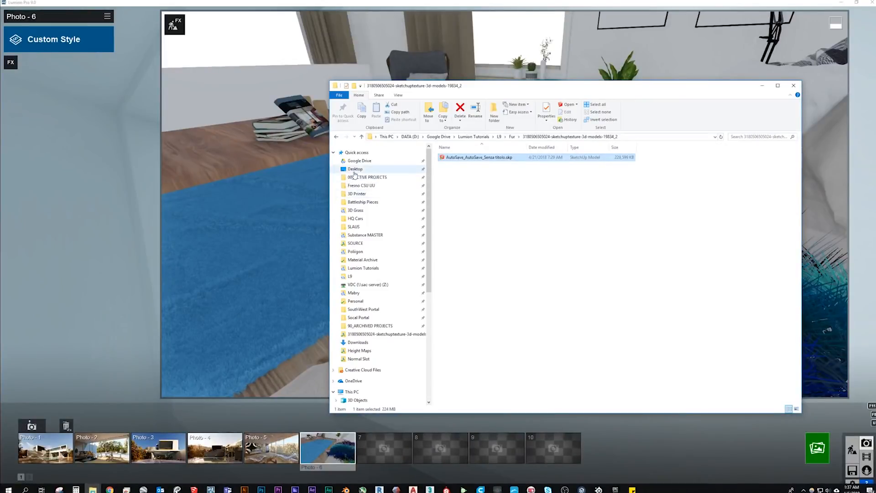
{"action": "double_click", "coordinate": [509, 175]}
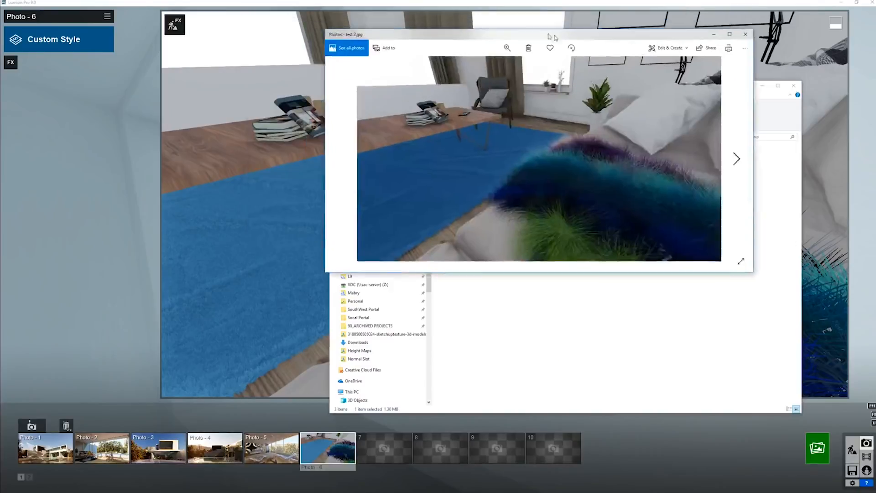
{"action": "left_click_drag", "start_coordinate": [549, 34], "coordinate": [644, 48]}
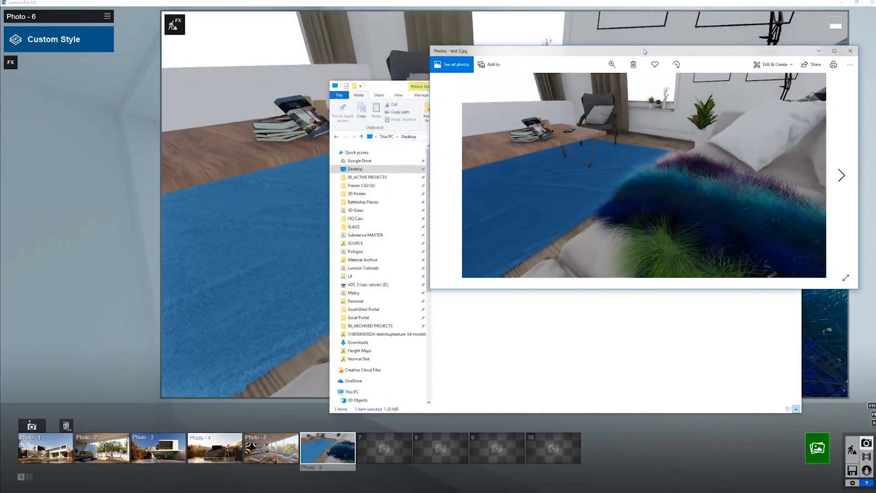
{"action": "left_click", "coordinate": [373, 52]}
Bring the Desktop folder back, reopen test 2.jpg, and enlarge its viewer window.
{"action": "mouse_move", "coordinate": [93, 491]}
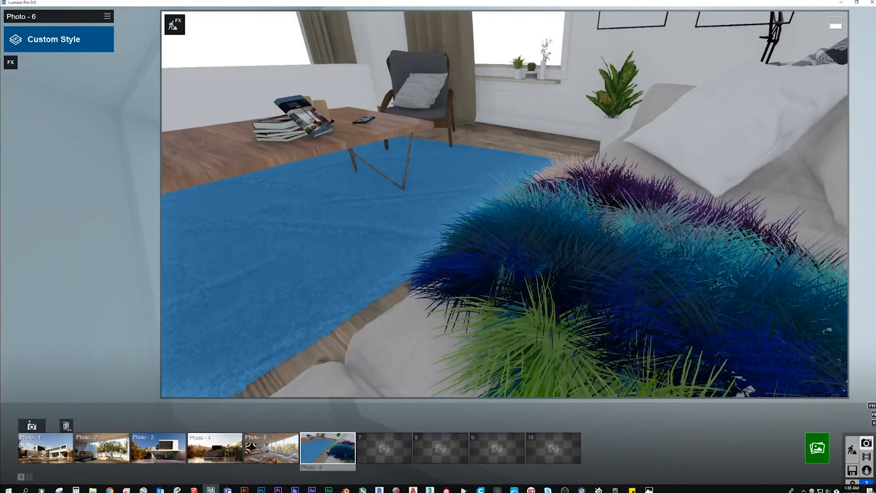
{"action": "left_click", "coordinate": [92, 452]}
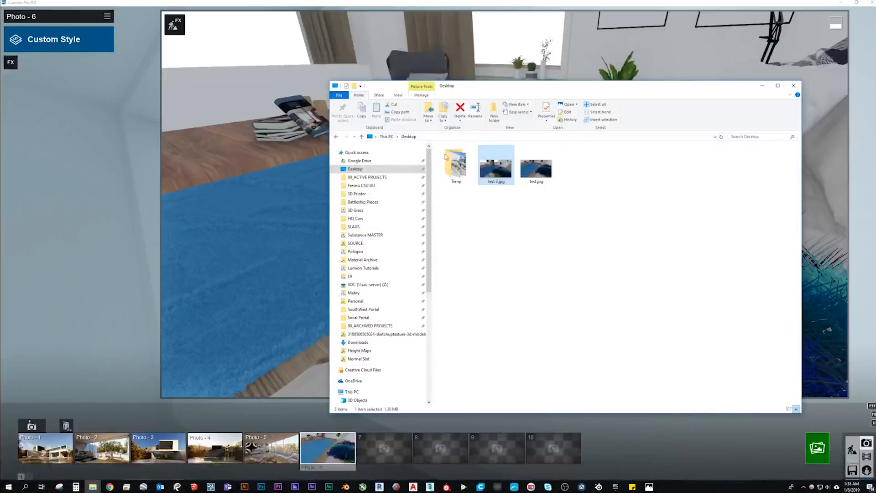
{"action": "left_click_drag", "start_coordinate": [519, 95], "coordinate": [647, 60]}
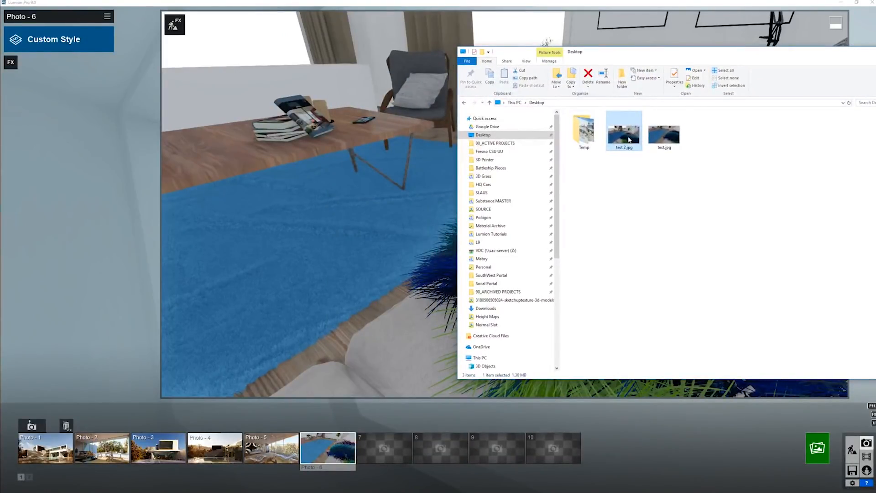
{"action": "double_click", "coordinate": [629, 140]}
{"action": "left_click_drag", "start_coordinate": [438, 5], "coordinate": [639, 50]}
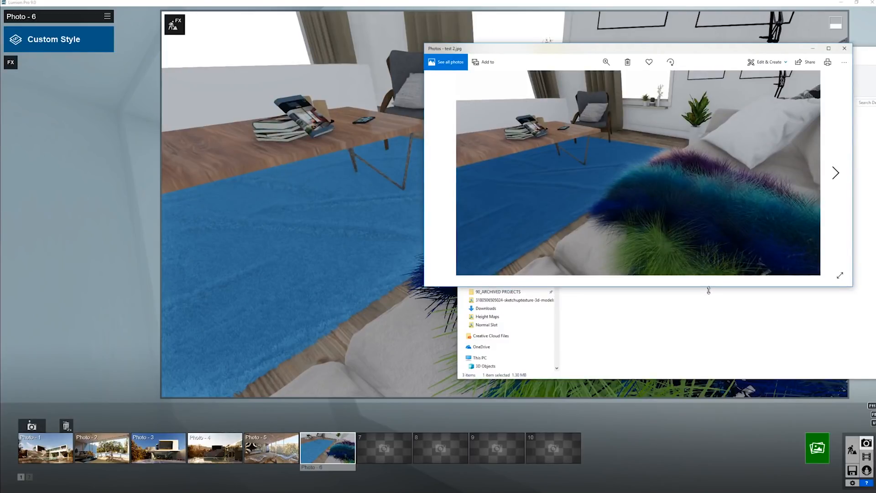
{"action": "left_click_drag", "start_coordinate": [709, 289], "coordinate": [705, 408]}
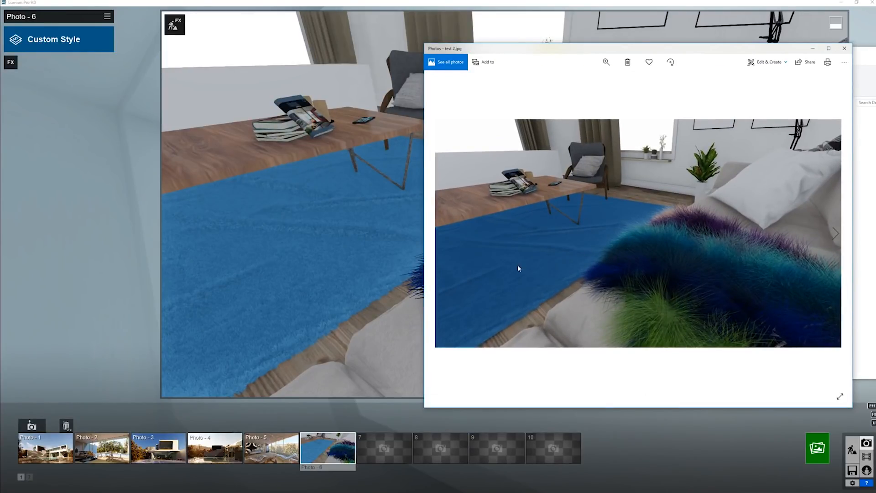
Place the test 2.jpg image beside the live viewport to compare the rendered fur throw with its preview.
{"action": "left_click_drag", "start_coordinate": [641, 44], "coordinate": [304, 31]}
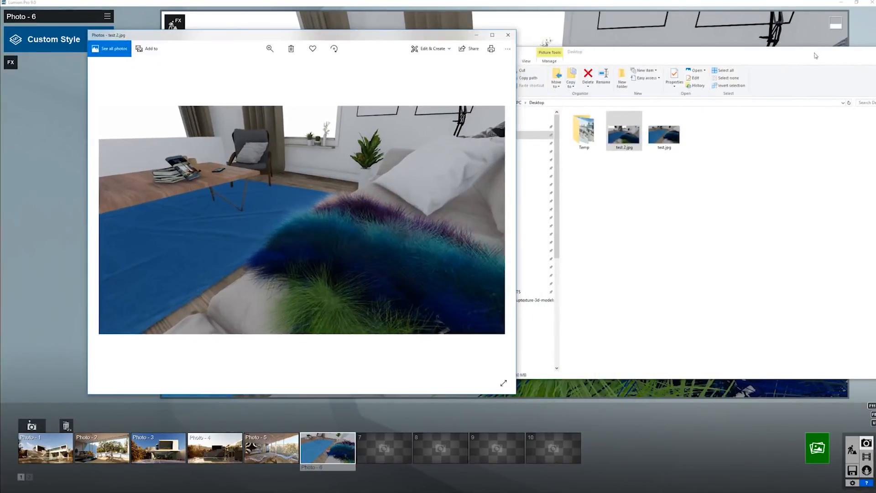
{"action": "left_click_drag", "start_coordinate": [856, 55], "coordinate": [781, 63]}
{"action": "left_click", "coordinate": [817, 60]}
{"action": "left_click_drag", "start_coordinate": [398, 37], "coordinate": [266, 38]}
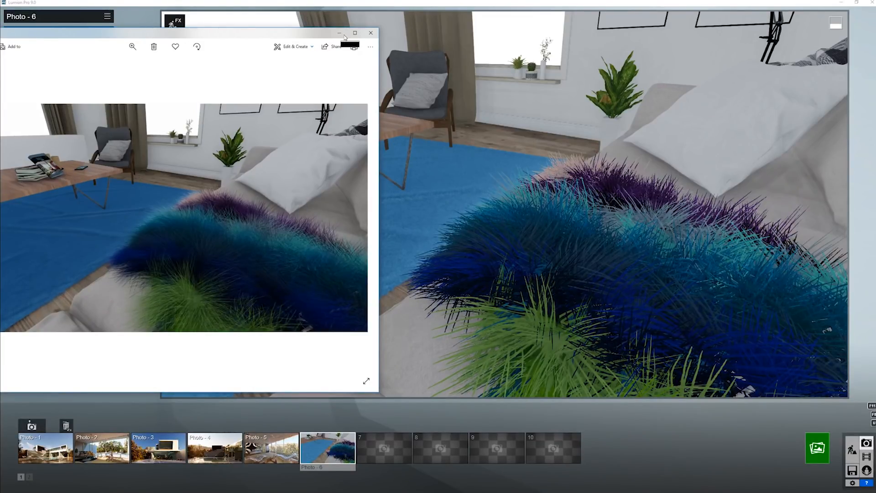
Bring the whole test 2.jpg viewer into view for a final comparison, and minimize it to uncover the Photo 6 viewport.
{"action": "left_click_drag", "start_coordinate": [327, 36], "coordinate": [379, 37]}
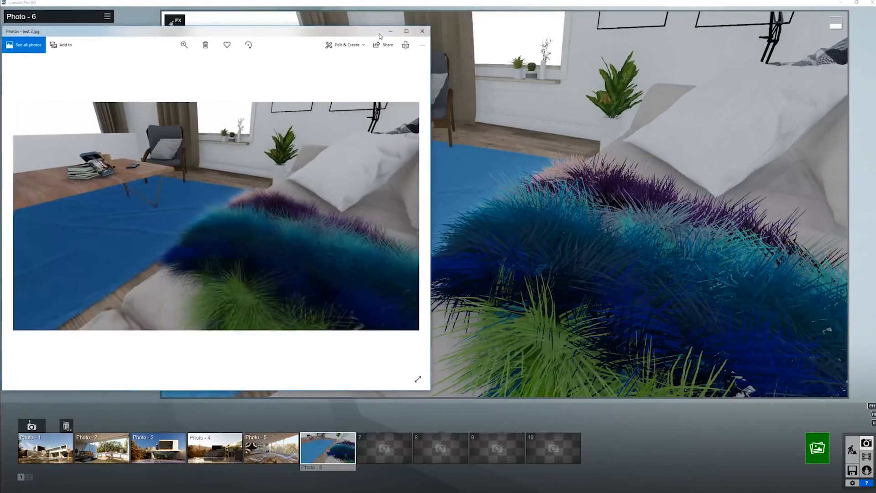
{"action": "left_click", "coordinate": [390, 32]}
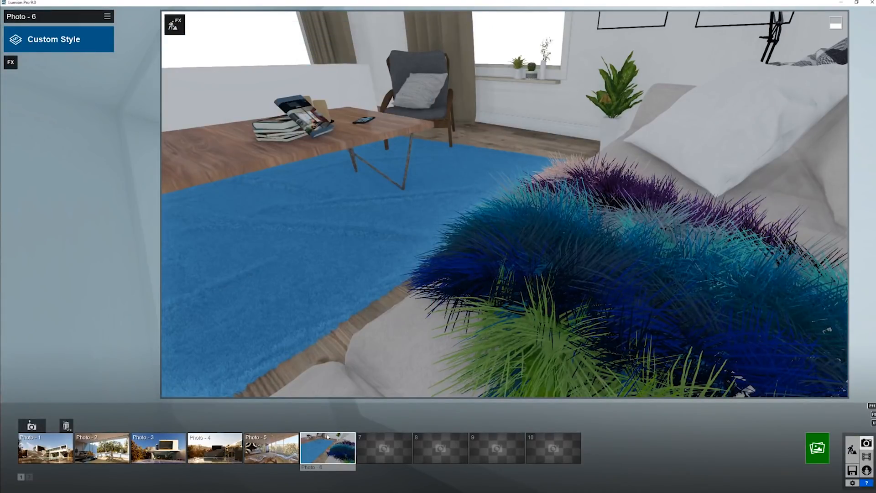
{"action": "mouse_move", "coordinate": [323, 450]}
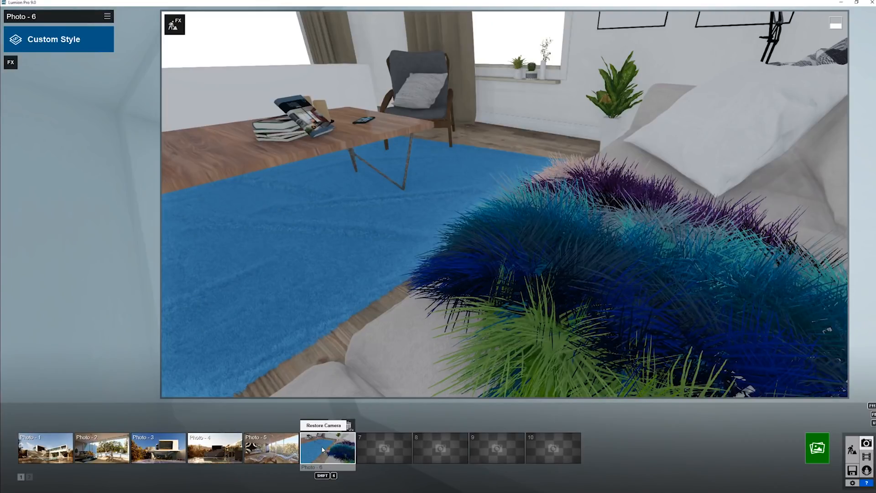
Select the rainbow sofa throw in the Material Editor, view it from the front, and open the fur presets in the material library.
{"action": "right_click_drag", "start_coordinate": [488, 237], "coordinate": [250, 307]}
{"action": "key", "text": "w"}
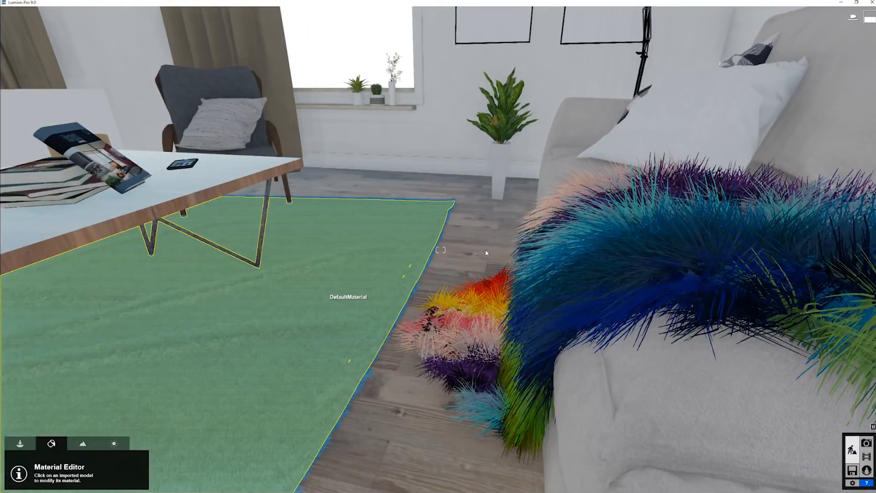
{"action": "left_click", "coordinate": [611, 254]}
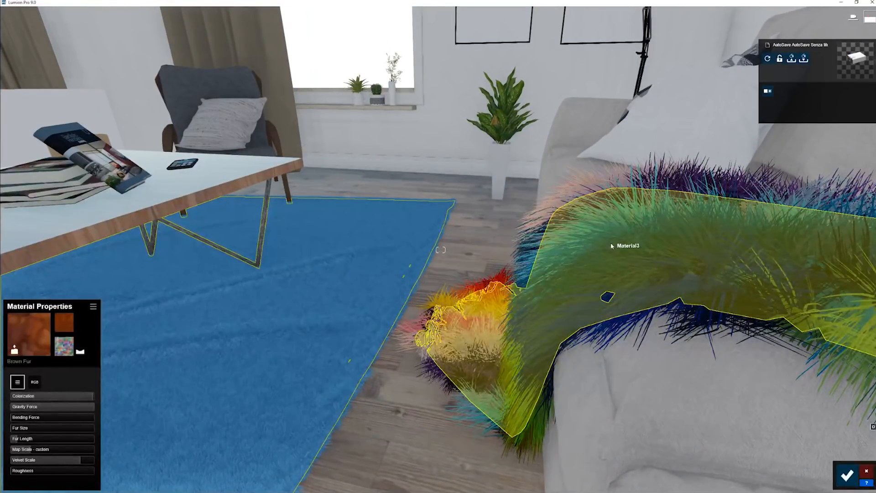
{"action": "right_click_drag", "start_coordinate": [611, 246], "coordinate": [794, 253]}
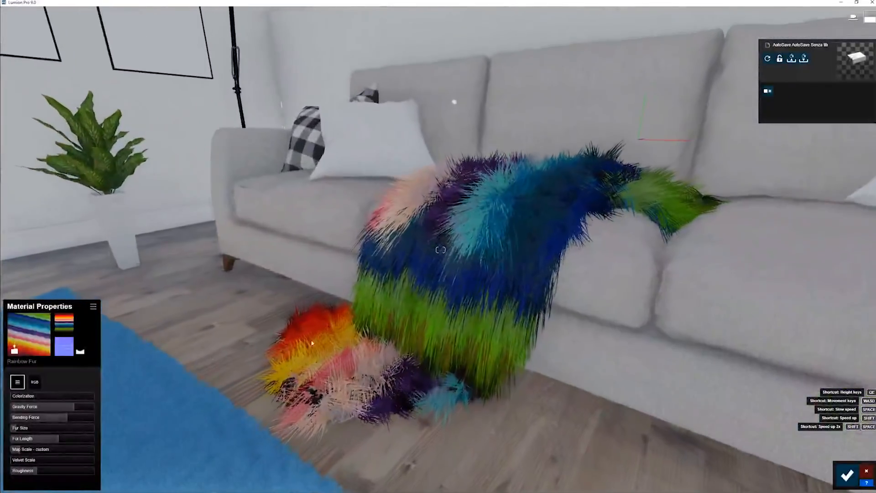
{"action": "left_click", "coordinate": [28, 334]}
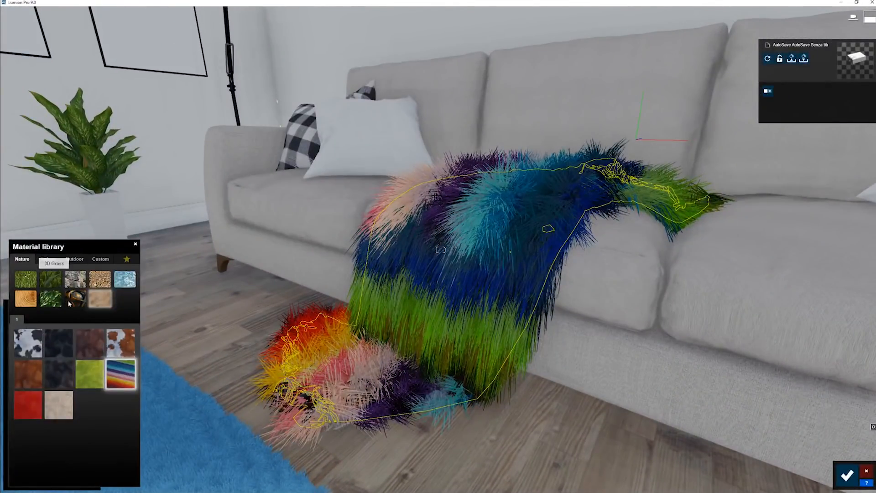
Preview the first-row fur presets on the sofa throw, from the black-and-white cow fur and Black Velvet Fur to Brown and White Fur.
{"action": "left_click", "coordinate": [29, 342]}
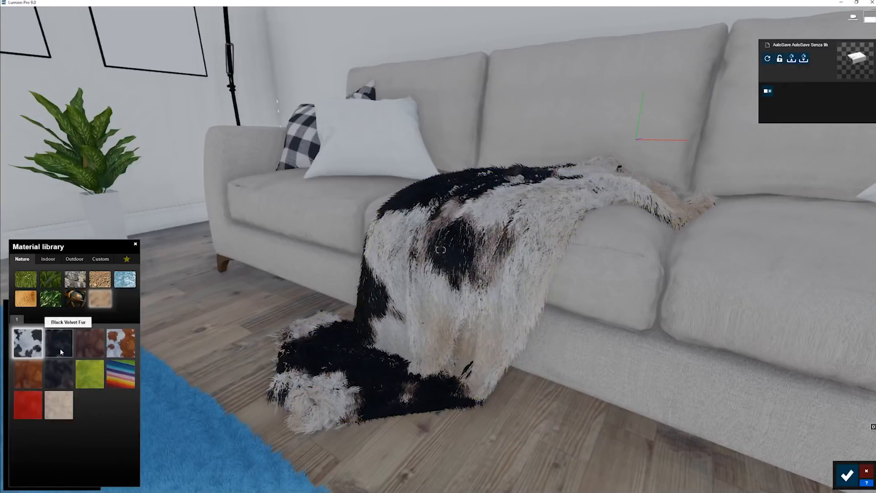
{"action": "left_click", "coordinate": [61, 351]}
{"action": "left_click", "coordinate": [84, 342]}
{"action": "left_click", "coordinate": [84, 342]}
{"action": "left_click", "coordinate": [28, 342]}
{"action": "left_click", "coordinate": [126, 343]}
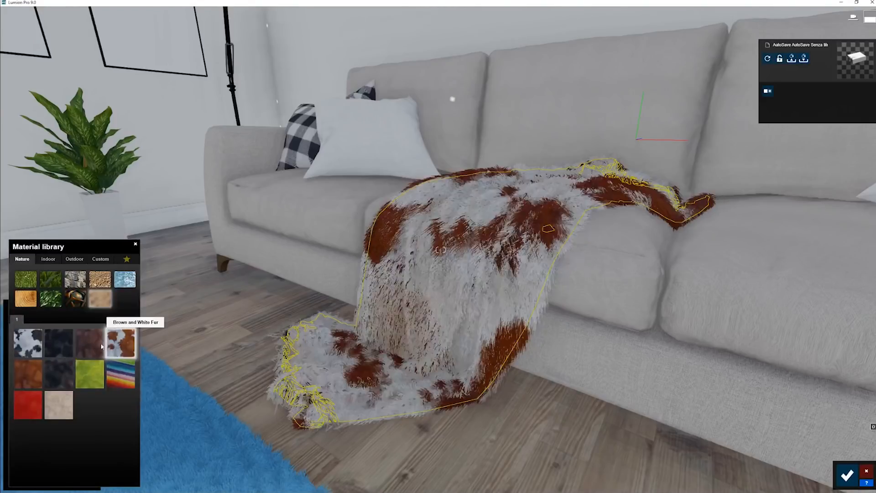
Preview the Brown Fur, Green Fur, Rainbow Fur and Red Fur presets on the sofa throw in turn.
{"action": "left_click", "coordinate": [22, 386]}
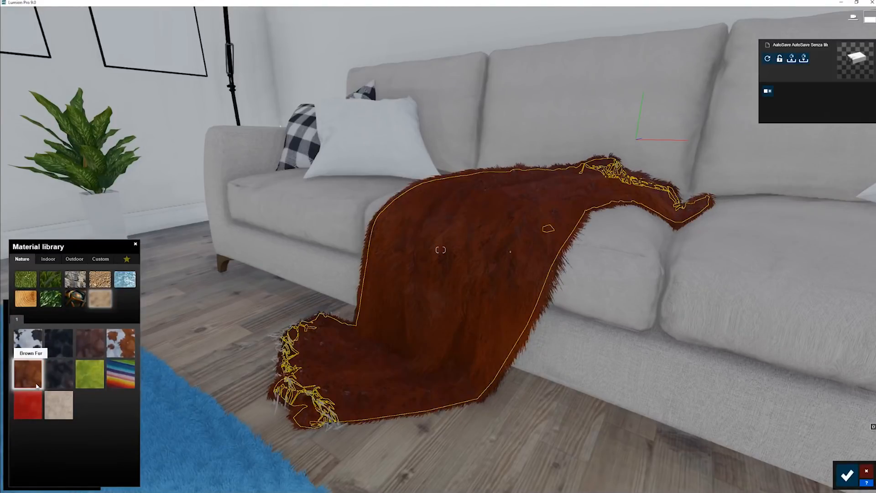
{"action": "left_click", "coordinate": [59, 376]}
{"action": "left_click", "coordinate": [90, 375]}
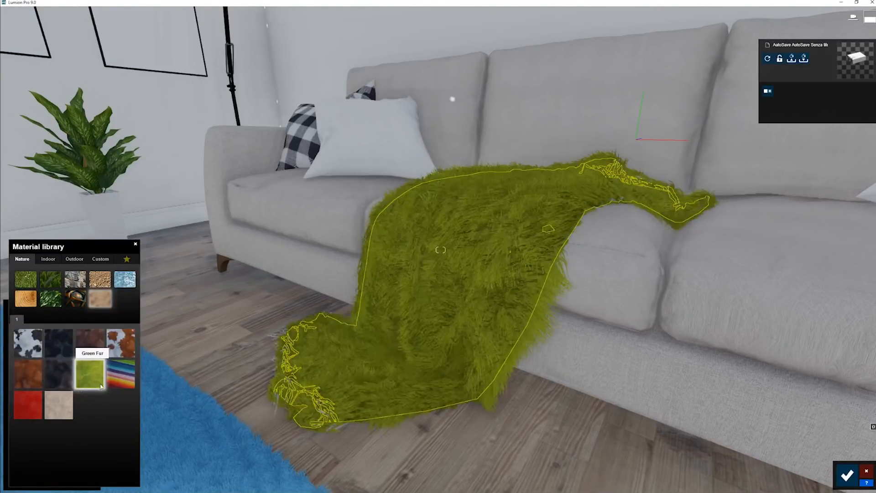
{"action": "left_click", "coordinate": [127, 383]}
{"action": "left_click", "coordinate": [28, 405]}
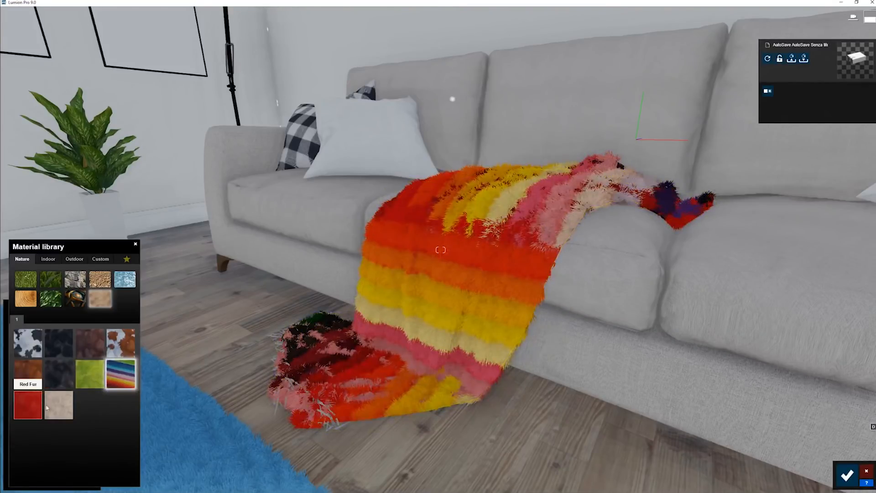
Apply the Warm White Fur preset to the sofa throw, inspect it up close, and return to its material properties.
{"action": "left_click", "coordinate": [61, 409]}
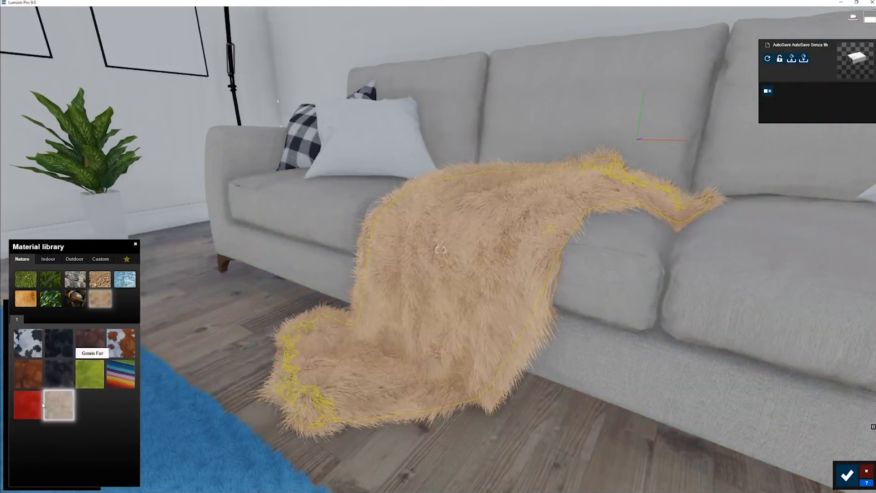
{"action": "scroll", "coordinate": [454, 92], "scroll_direction": "up", "scroll_amount": 5}
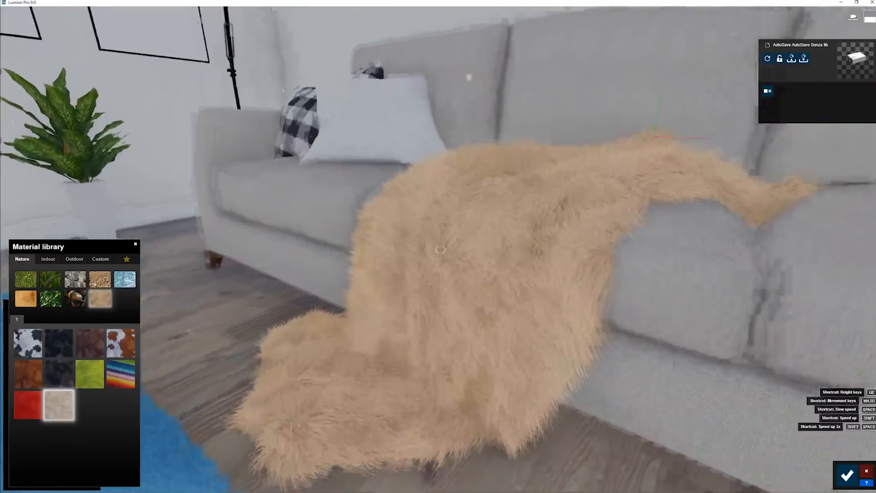
{"action": "key", "text": "s"}
{"action": "key", "text": "d"}
{"action": "key", "text": "a"}
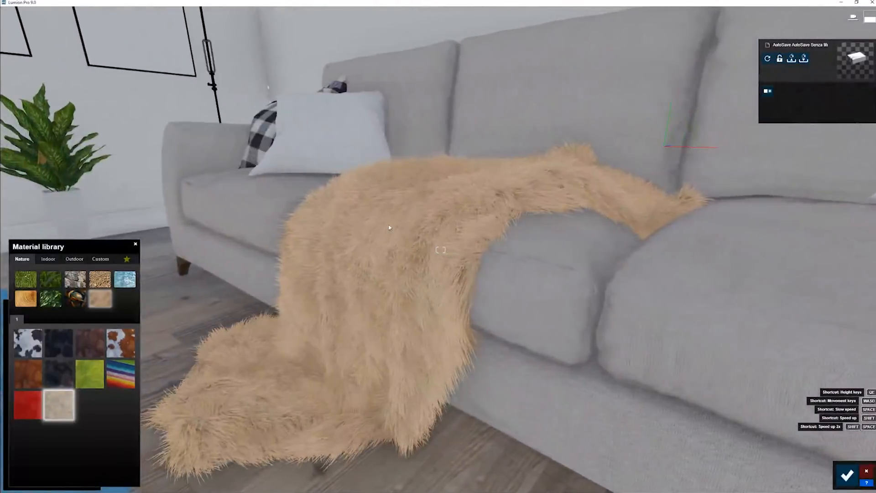
{"action": "left_click", "coordinate": [395, 218]}
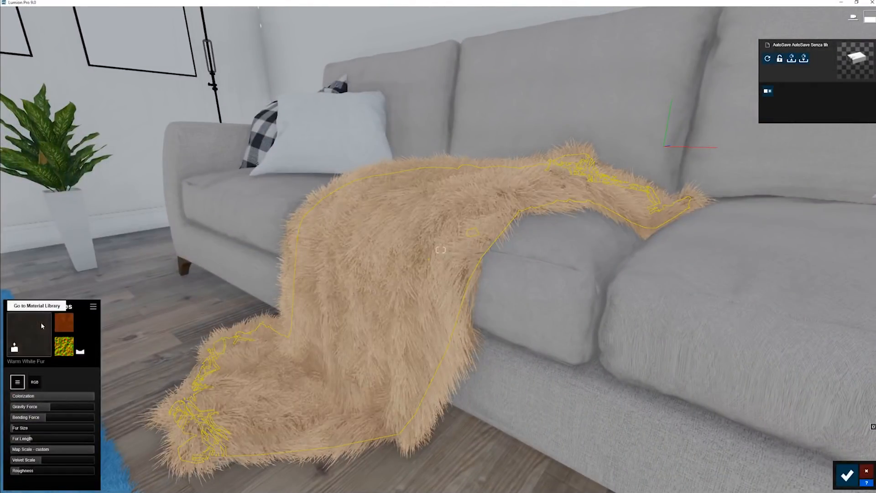
{"action": "left_click", "coordinate": [66, 321]}
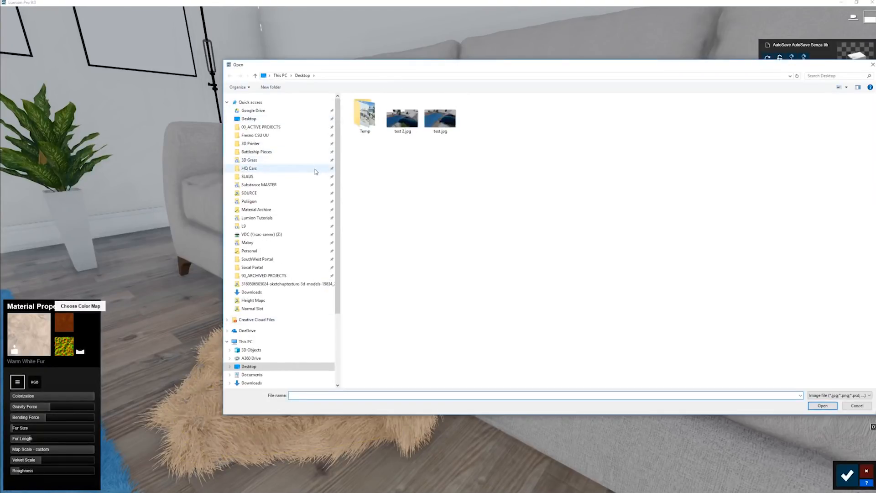
{"action": "left_click", "coordinate": [292, 225]}
{"action": "double_click", "coordinate": [372, 114]}
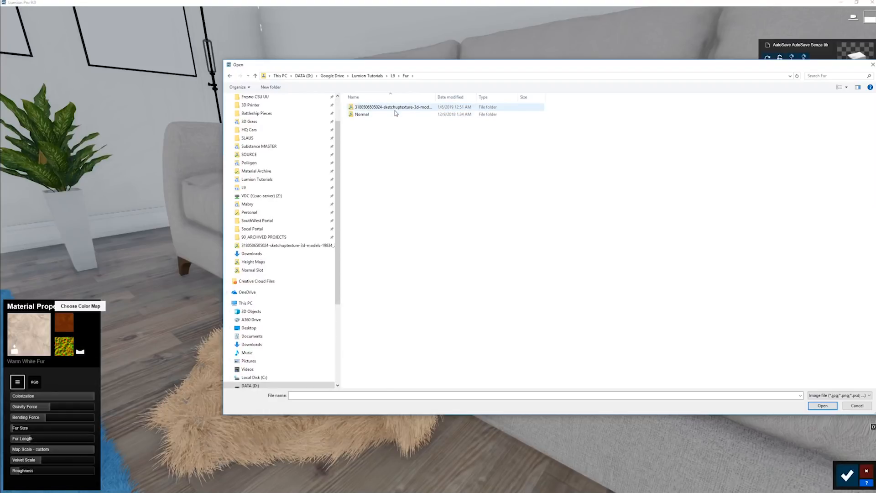
{"action": "left_click", "coordinate": [824, 395]}
{"action": "left_click", "coordinate": [824, 395]}
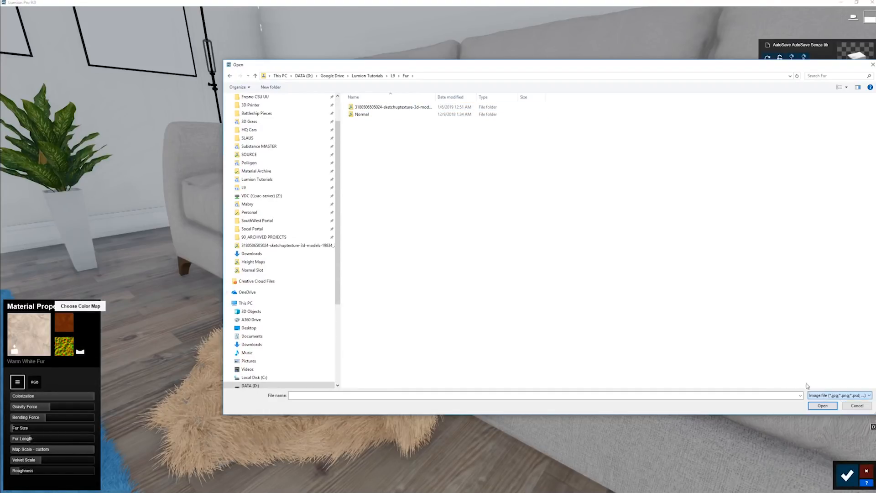
{"action": "double_click", "coordinate": [386, 115]}
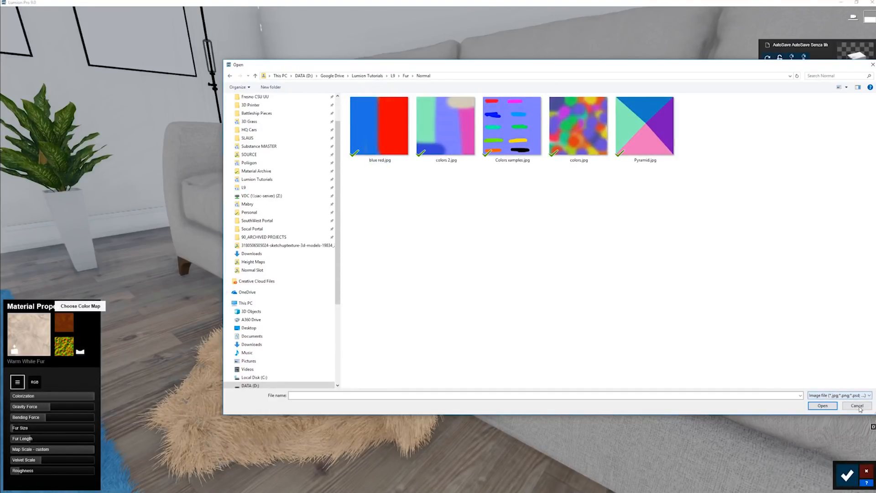
{"action": "left_click", "coordinate": [858, 406]}
Select the blue rug's material, raise its Bending Force to about four fifths of the range, and inspect the fur.
{"action": "right_click_drag", "start_coordinate": [465, 189], "coordinate": [463, 311]}
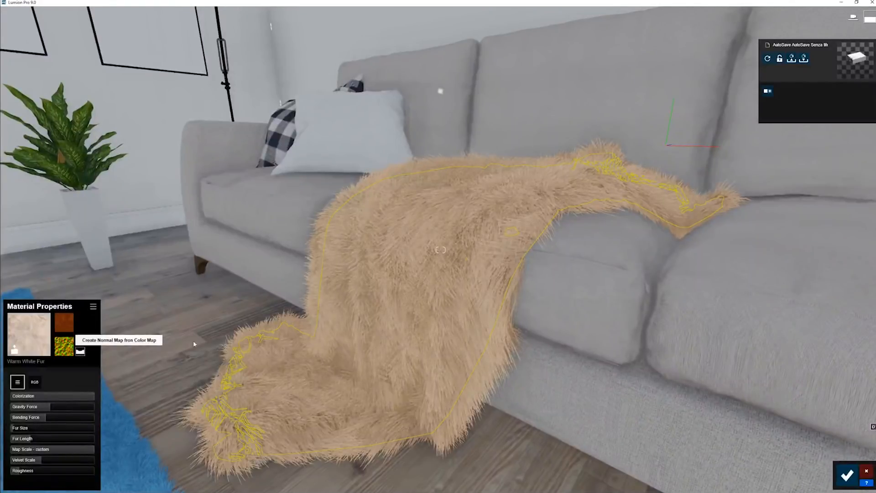
{"action": "scroll", "coordinate": [390, 325], "scroll_direction": "down", "scroll_amount": 3}
{"action": "scroll", "coordinate": [390, 325], "scroll_direction": "up", "scroll_amount": 5}
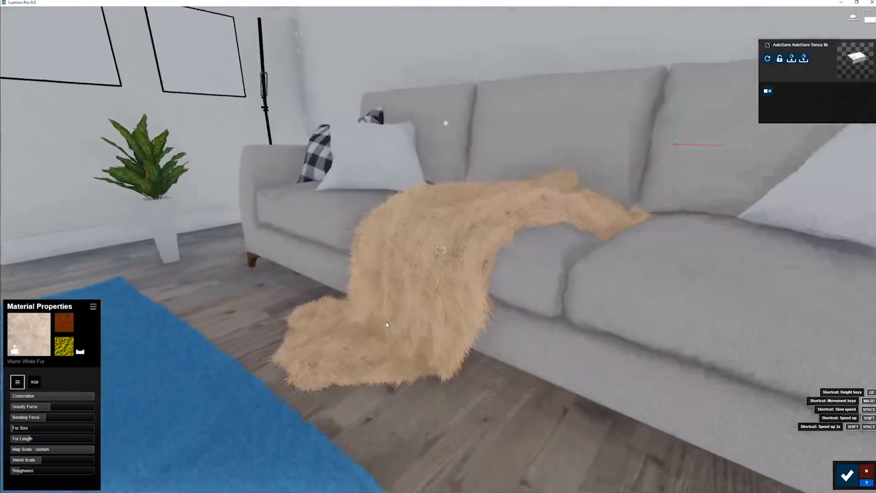
{"action": "right_click_drag", "start_coordinate": [386, 325], "coordinate": [260, 325]}
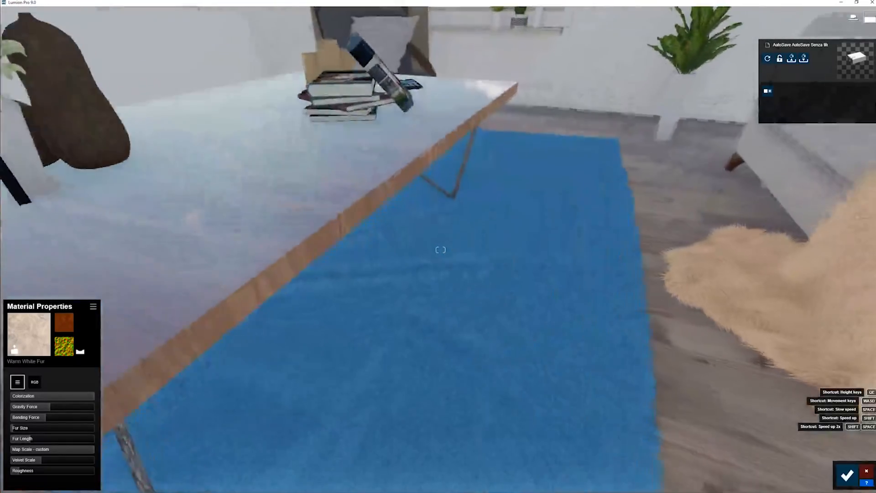
{"action": "scroll", "coordinate": [378, 308], "scroll_direction": "down", "scroll_amount": 5}
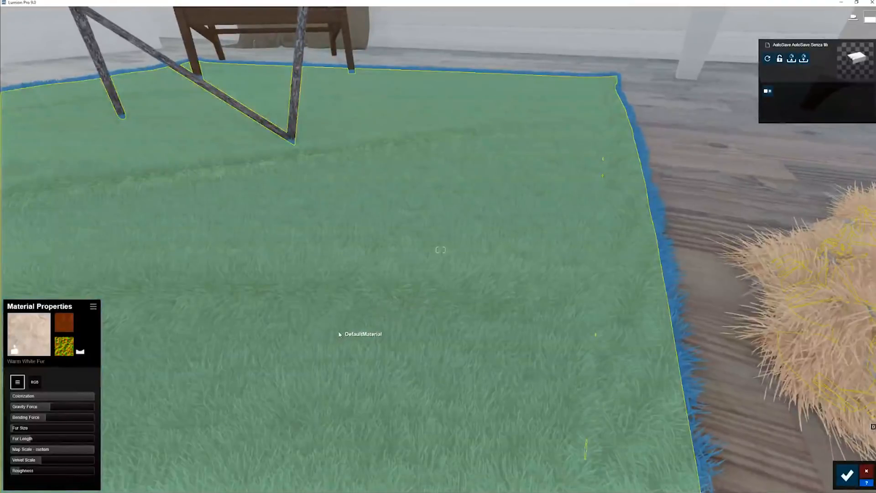
{"action": "left_click", "coordinate": [337, 332]}
{"action": "left_click_drag", "start_coordinate": [23, 419], "coordinate": [78, 425]}
{"action": "right_click_drag", "start_coordinate": [240, 371], "coordinate": [239, 305]}
{"action": "key", "text": "s"}
{"action": "key", "text": "s"}
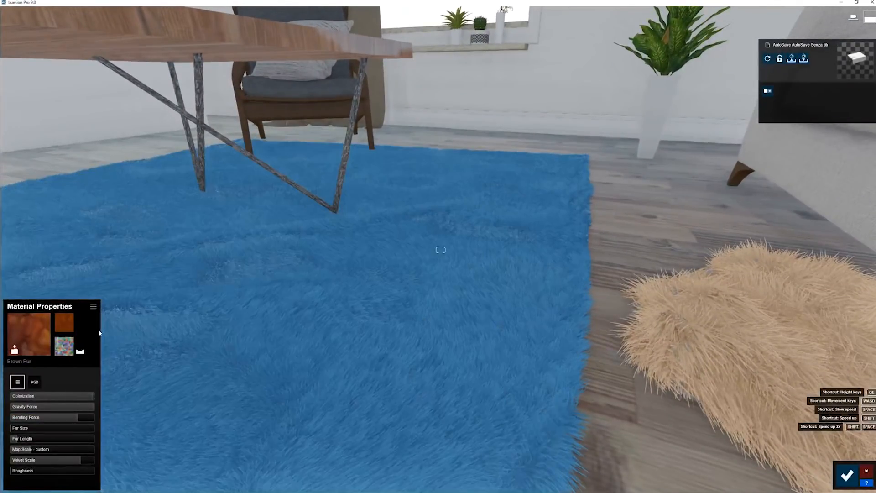
{"action": "key", "text": "s"}
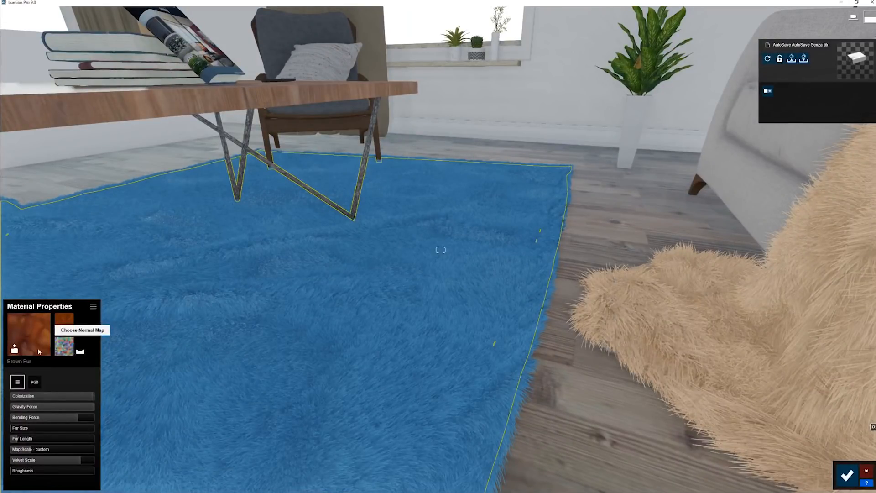
Load Color Normals 2.jpg from the L9 > 3D Grass > Normal Slot folder as the blue rug's normal map.
{"action": "left_click", "coordinate": [59, 346]}
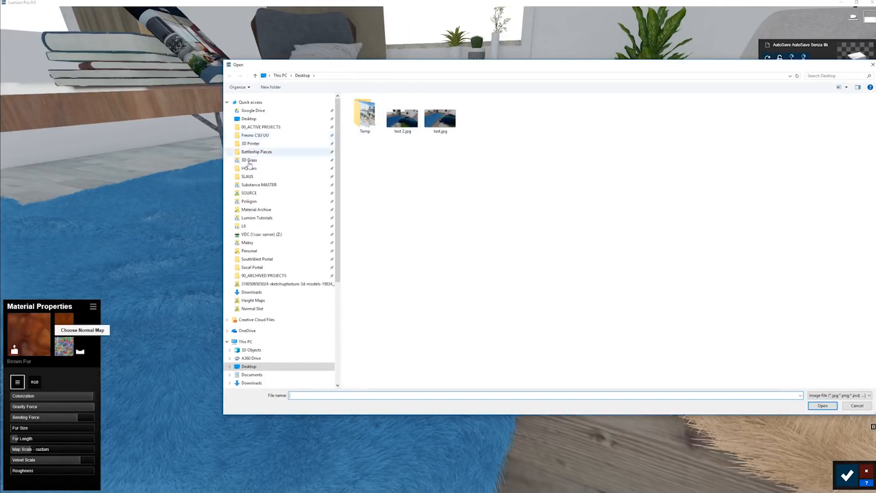
{"action": "left_click", "coordinate": [246, 226]}
{"action": "double_click", "coordinate": [375, 114]}
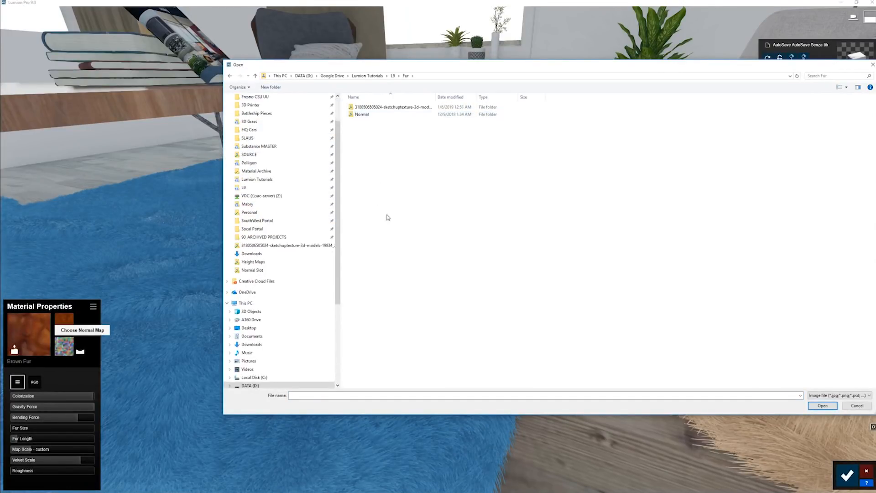
{"action": "left_click", "coordinate": [393, 75]}
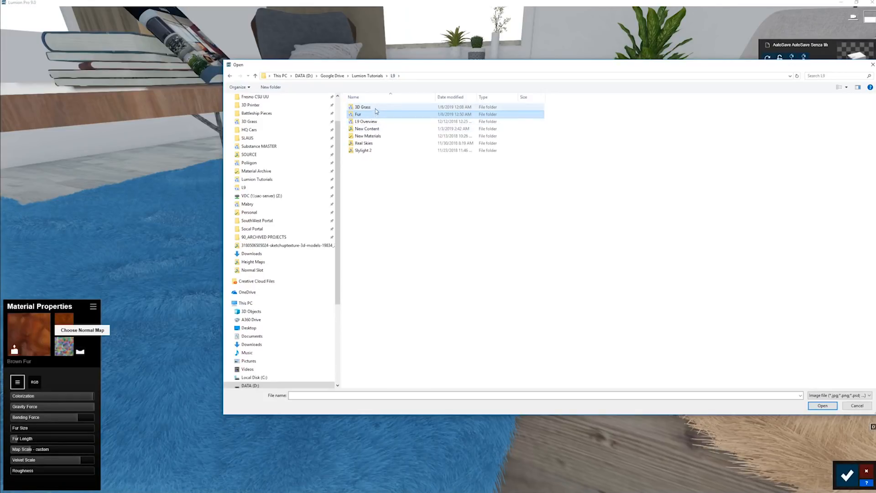
{"action": "double_click", "coordinate": [363, 107]}
{"action": "double_click", "coordinate": [606, 136]}
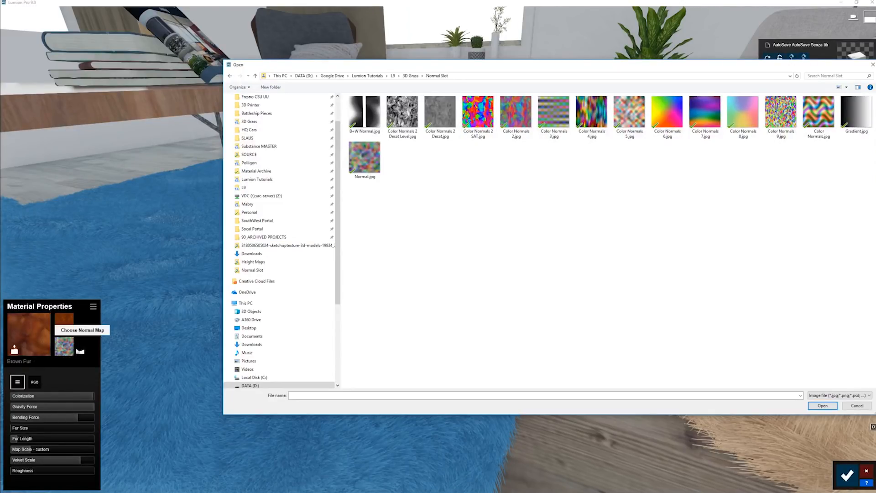
{"action": "double_click", "coordinate": [514, 115]}
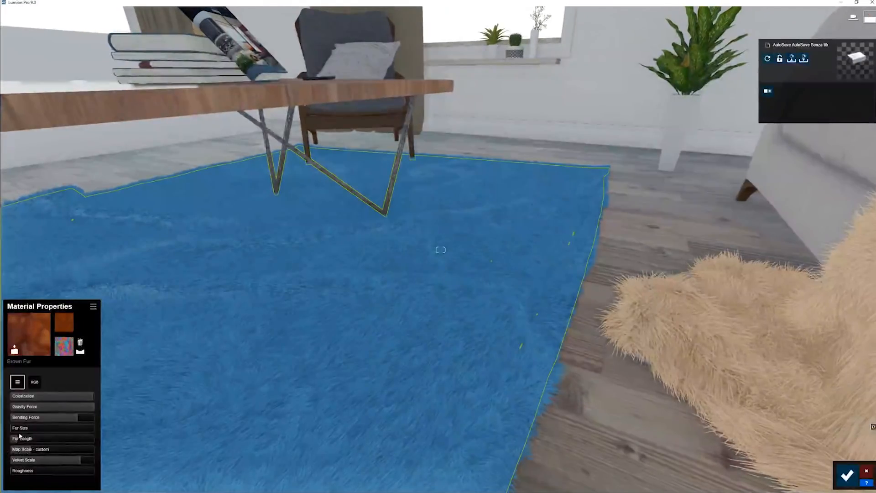
Try different Bending Force amounts on the blue rug and leave it at about two thirds of the range.
{"action": "left_click_drag", "start_coordinate": [56, 416], "coordinate": [59, 370]}
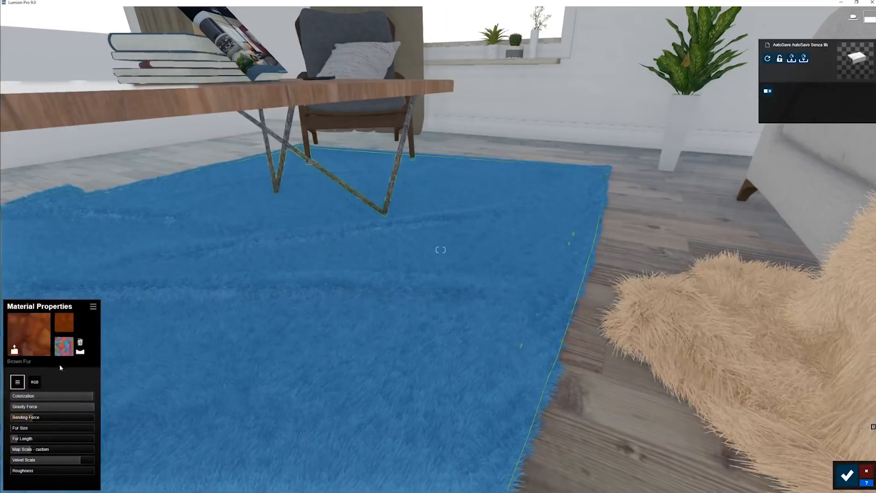
{"action": "left_click_drag", "start_coordinate": [43, 418], "coordinate": [66, 416]}
{"action": "right_click_drag", "start_coordinate": [384, 374], "coordinate": [350, 387]}
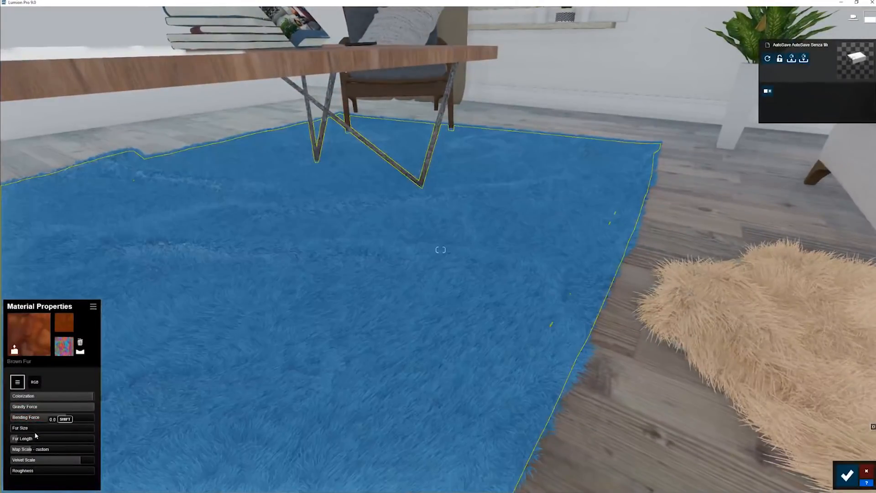
Reduce the blue rug's Map Scale to near its minimum and replace its normal map with Color Normals 6.jpg.
{"action": "left_click_drag", "start_coordinate": [30, 450], "coordinate": [14, 455]}
{"action": "left_click", "coordinate": [63, 348]}
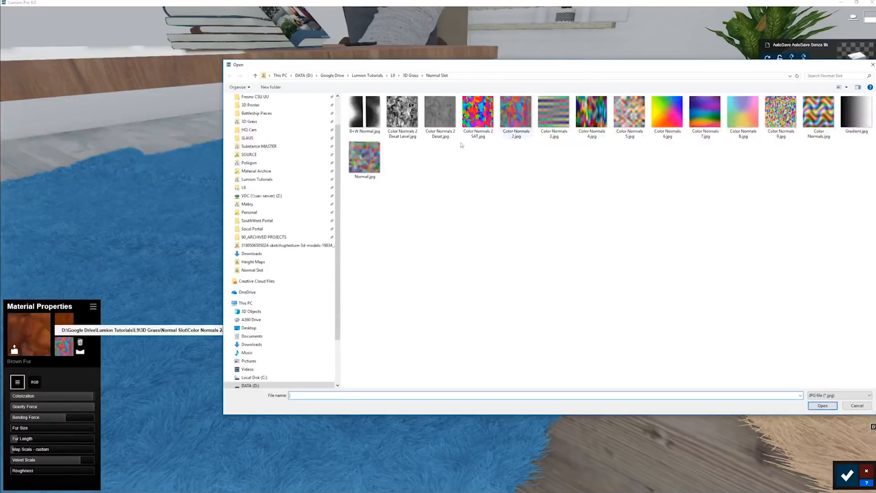
{"action": "double_click", "coordinate": [673, 122]}
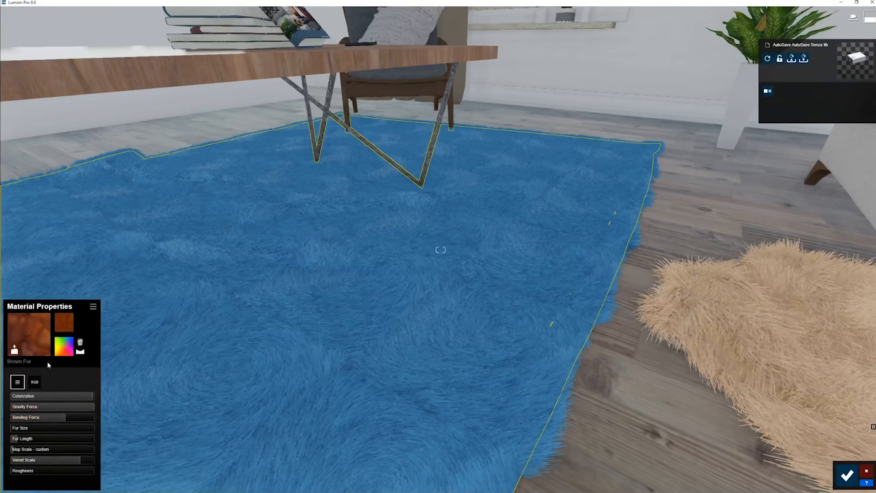
Replace the blue rug's normal map with Color Normals 2 Desat Level.jpg and lower its Bending Force to about one fifth of the range.
{"action": "left_click", "coordinate": [63, 352]}
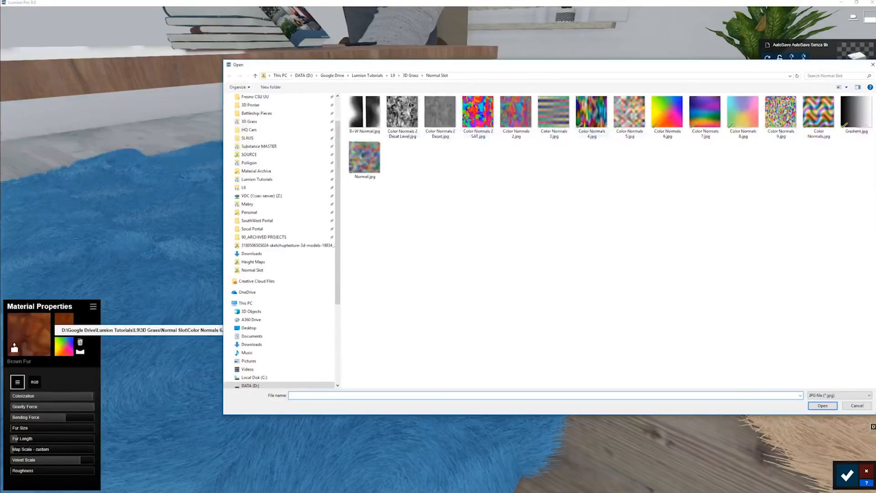
{"action": "double_click", "coordinate": [402, 112]}
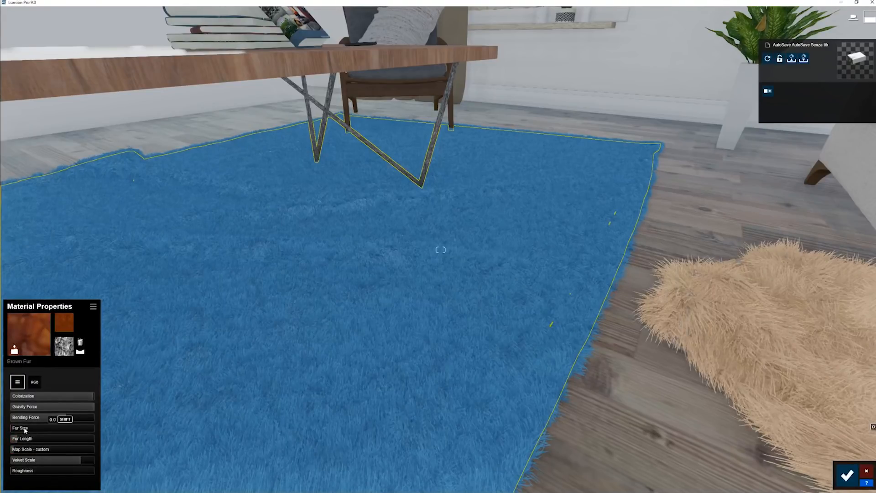
{"action": "left_click_drag", "start_coordinate": [37, 412], "coordinate": [28, 428]}
Examine the direction and texture of the blue rug's fur from several distances and angles around the coffee table.
{"action": "key", "text": "s"}
{"action": "right_click_drag", "start_coordinate": [210, 399], "coordinate": [155, 327]}
{"action": "key", "text": "w"}
{"action": "right_click_drag", "start_coordinate": [450, 365], "coordinate": [420, 352]}
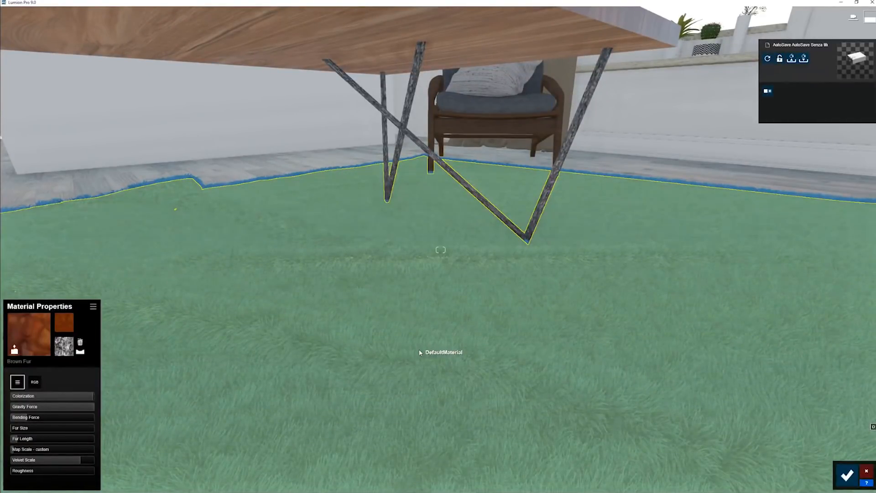
{"action": "key", "text": "s"}
{"action": "right_click_drag", "start_coordinate": [419, 349], "coordinate": [409, 326]}
{"action": "key", "text": "s"}
{"action": "key", "text": "d"}
{"action": "key", "text": "w"}
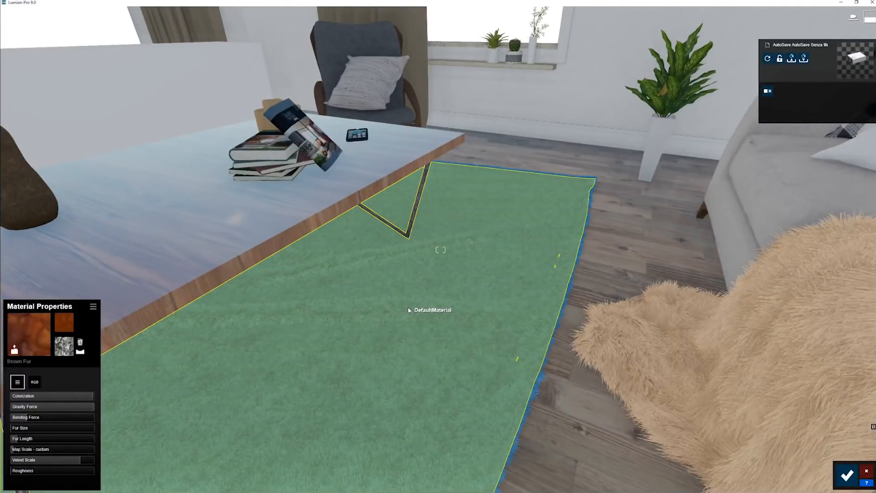
{"action": "mouse_move", "coordinate": [408, 310]}
{"action": "middle_mouse_down"}
{"action": "mouse_move", "coordinate": [397, 315]}
{"action": "mouse_move", "coordinate": [402, 299]}
{"action": "middle_mouse_up"}
Remove the blue rug's custom normal map and raise its Bending Force to 0.9.
{"action": "left_click", "coordinate": [63, 351]}
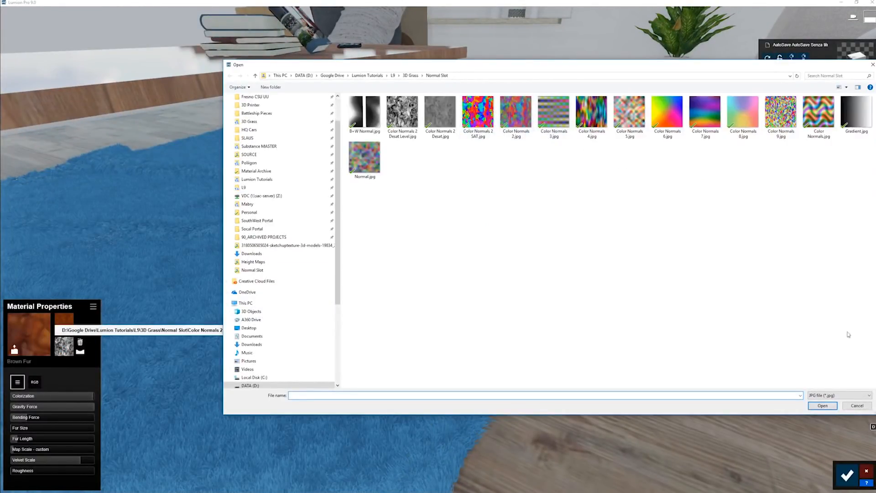
{"action": "left_click", "coordinate": [856, 408]}
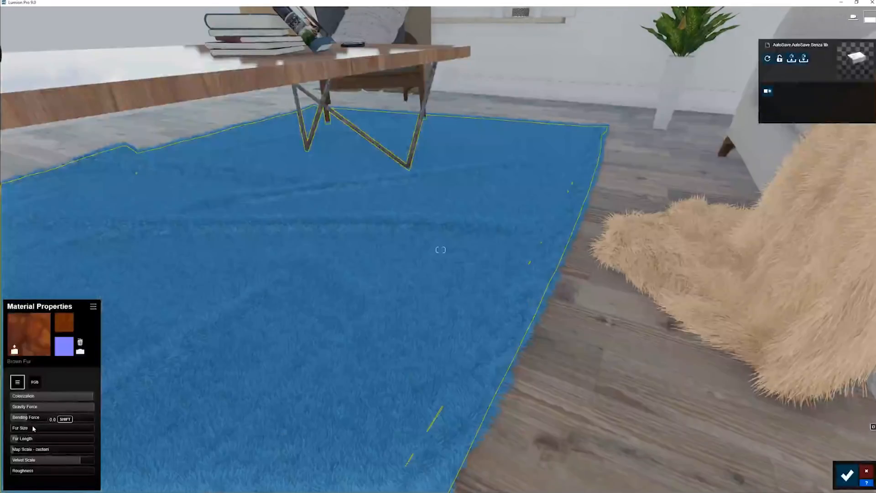
{"action": "left_click_drag", "start_coordinate": [33, 417], "coordinate": [104, 417]}
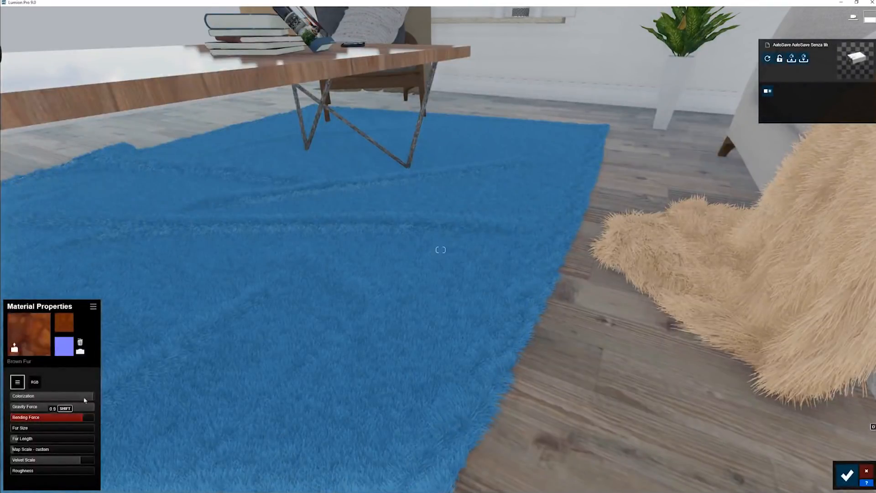
Load Color Normals 4.jpg as the blue rug's normal map, with Bending Force at 0.4 and Map Scale at 0.1.
{"action": "left_click", "coordinate": [64, 346]}
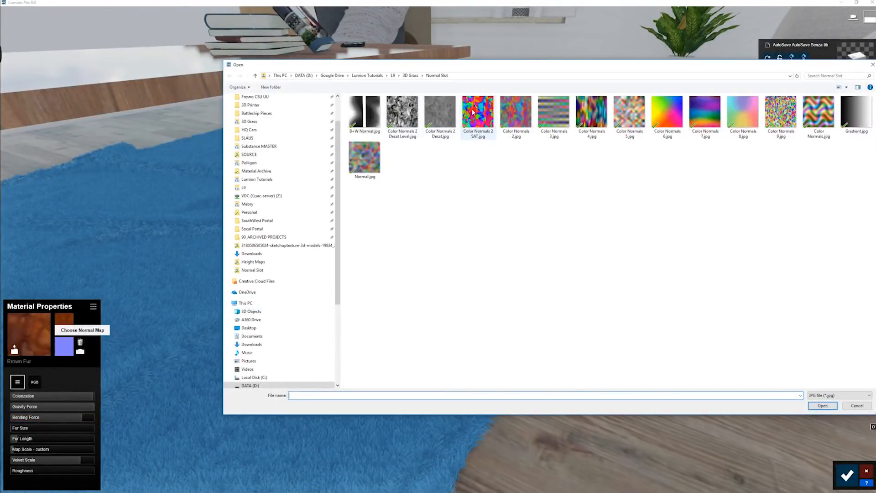
{"action": "double_click", "coordinate": [582, 110]}
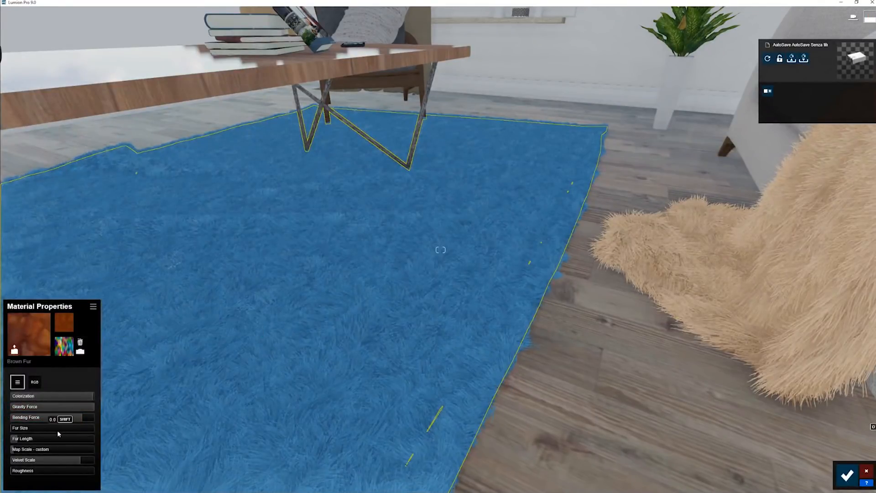
{"action": "left_click", "coordinate": [43, 423]}
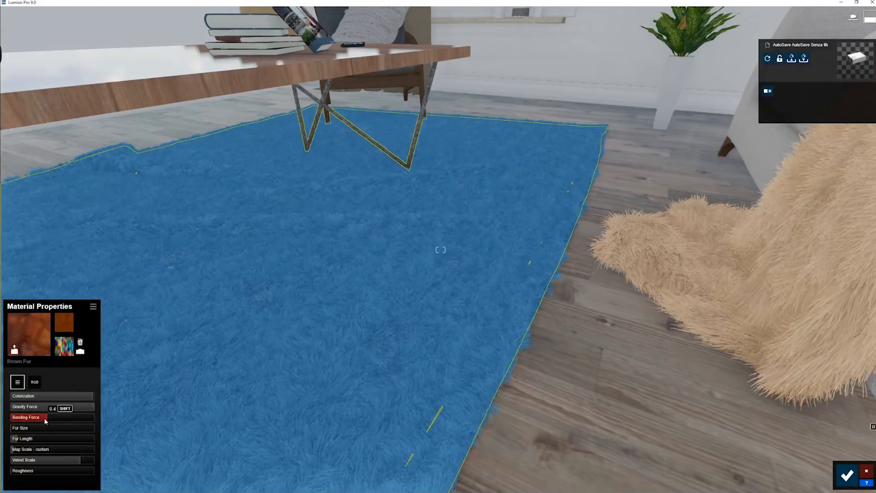
{"action": "left_click_drag", "start_coordinate": [22, 450], "coordinate": [1, 450]}
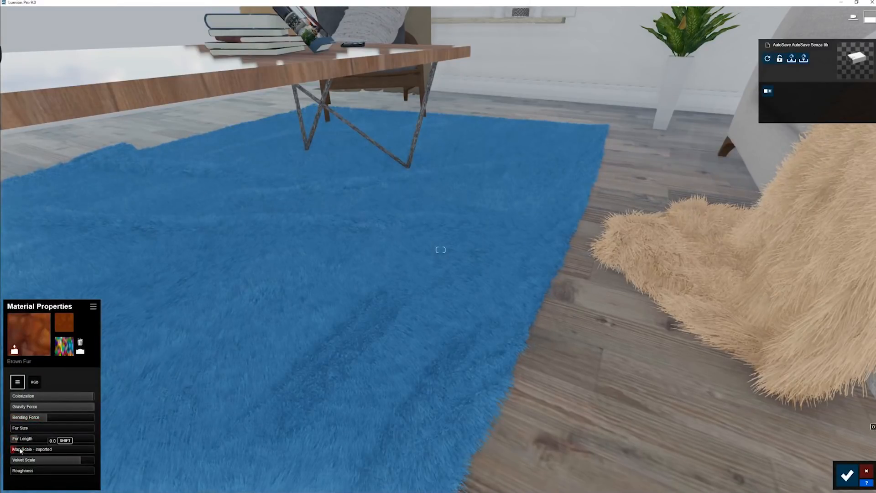
{"action": "left_click", "coordinate": [20, 452]}
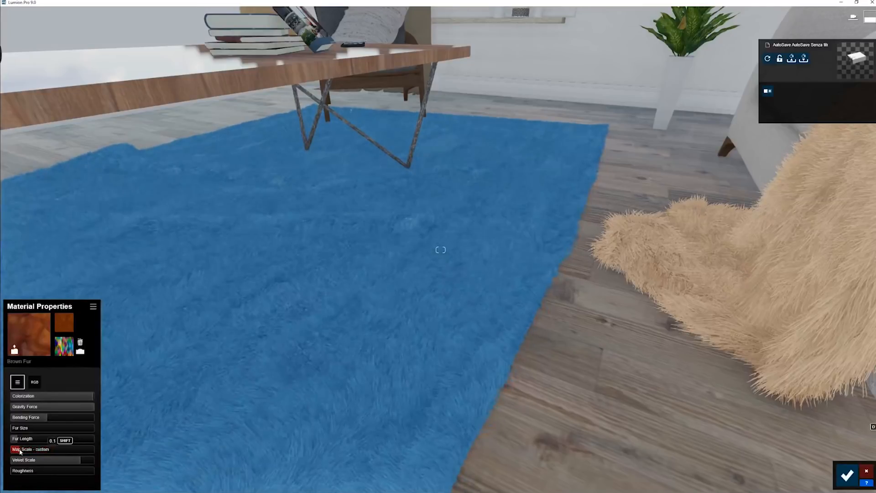
Load Color Normals 8.jpg as the blue rug's normal map, raise Bending Force to about 0.6 and reduce Map Scale to near its minimum.
{"action": "left_click", "coordinate": [64, 346]}
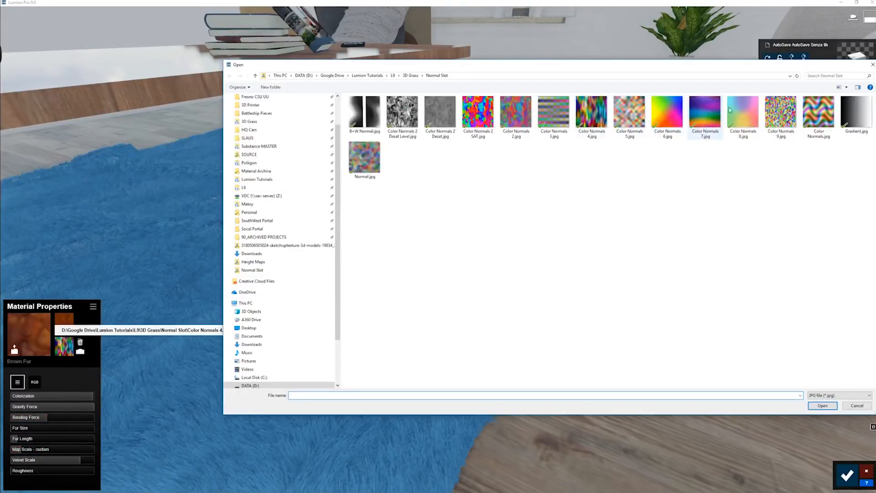
{"action": "double_click", "coordinate": [743, 120]}
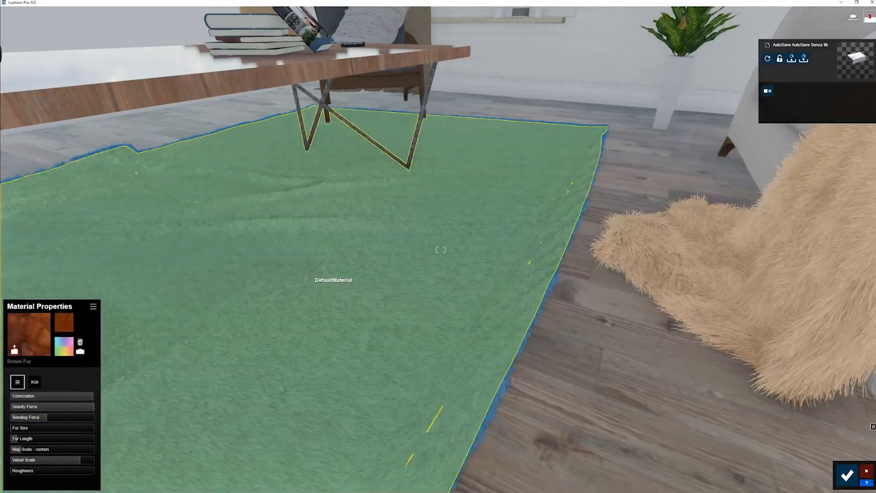
{"action": "right_click_drag", "start_coordinate": [333, 274], "coordinate": [312, 287]}
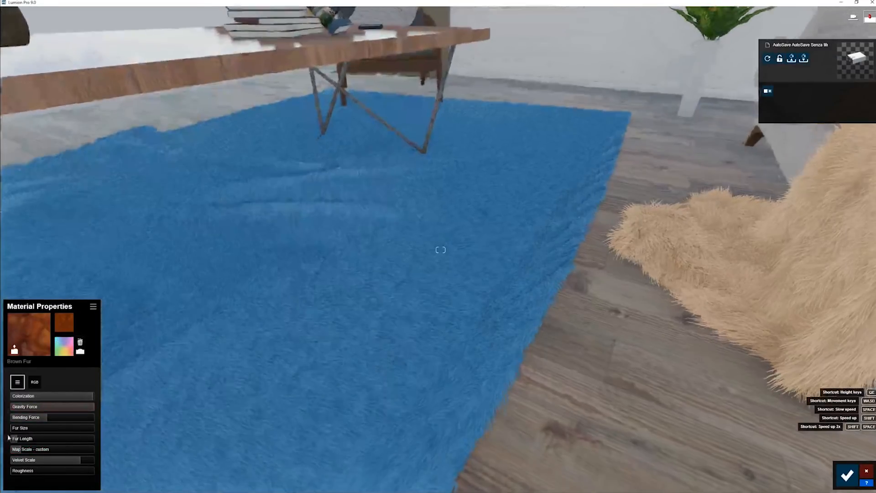
{"action": "left_click_drag", "start_coordinate": [43, 419], "coordinate": [13, 462]}
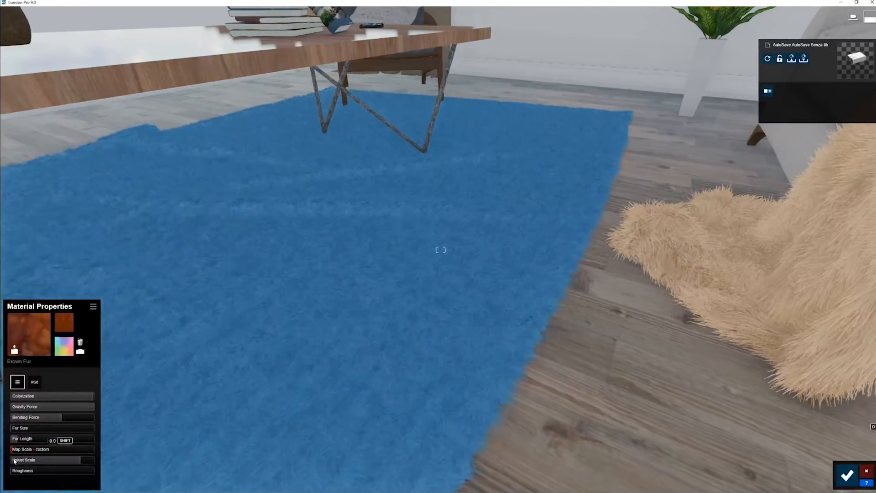
{"action": "scroll", "coordinate": [286, 352], "scroll_direction": "up", "scroll_amount": 5}
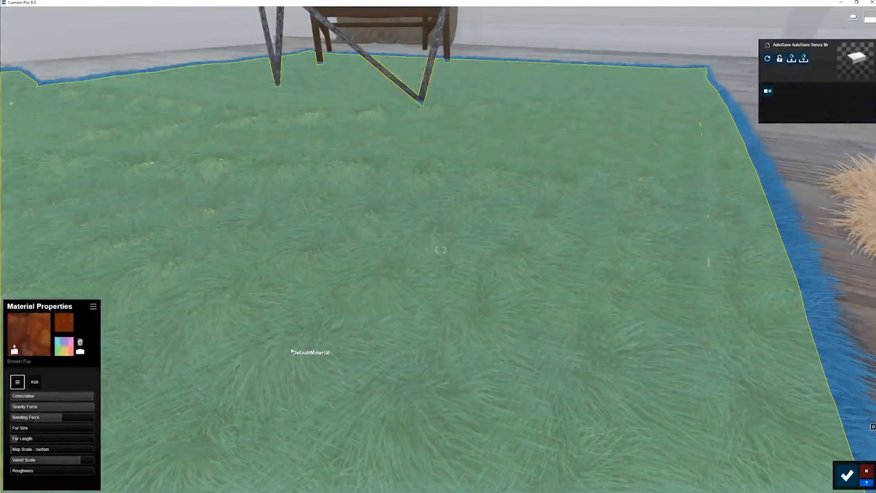
{"action": "scroll", "coordinate": [291, 351], "scroll_direction": "down", "scroll_amount": 5}
{"action": "right_click_drag", "start_coordinate": [291, 351], "coordinate": [402, 270]}
{"action": "scroll", "coordinate": [325, 326], "scroll_direction": "up", "scroll_amount": 5}
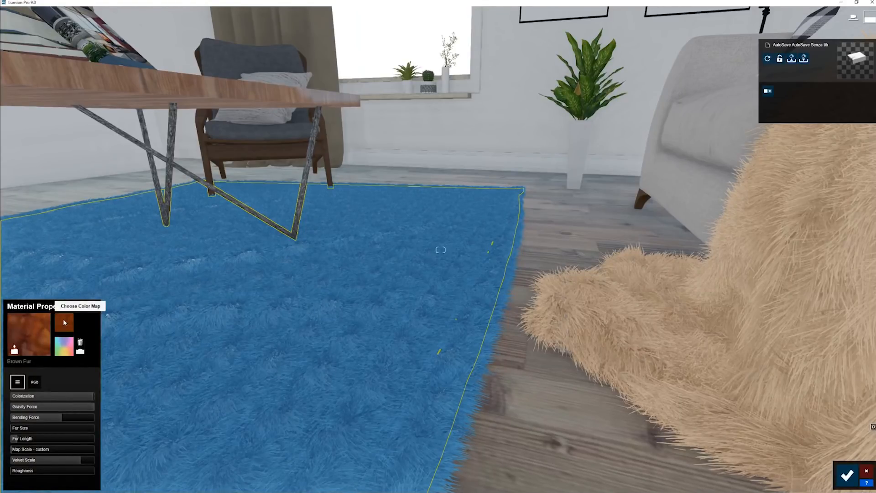
{"action": "right_click_drag", "start_coordinate": [296, 314], "coordinate": [155, 352]}
{"action": "key", "text": "d"}
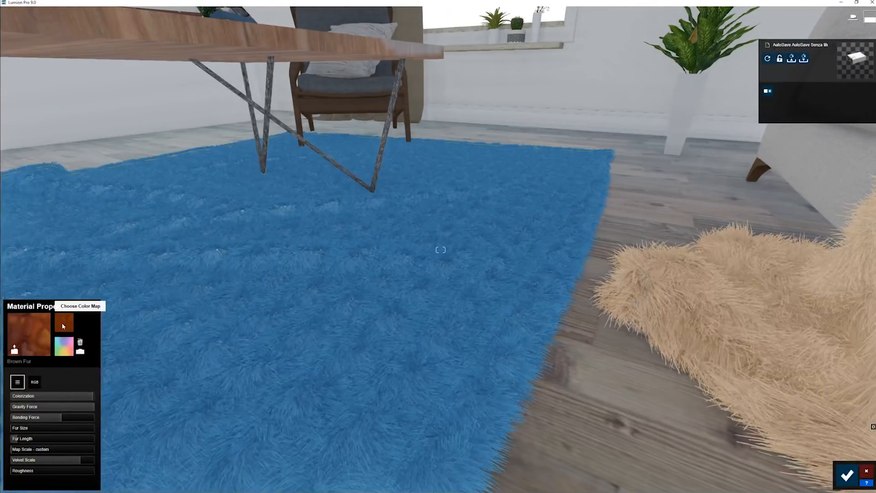
Load TEST TEST.tga from the L9 > 3D Grass > Height Maps folder as the blue rug's color map.
{"action": "left_click", "coordinate": [61, 323]}
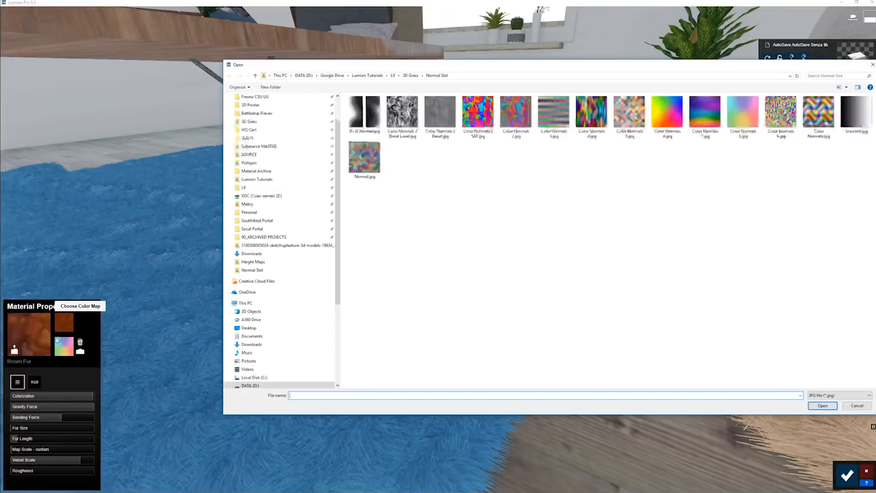
{"action": "left_click", "coordinate": [410, 75]}
{"action": "double_click", "coordinate": [437, 128]}
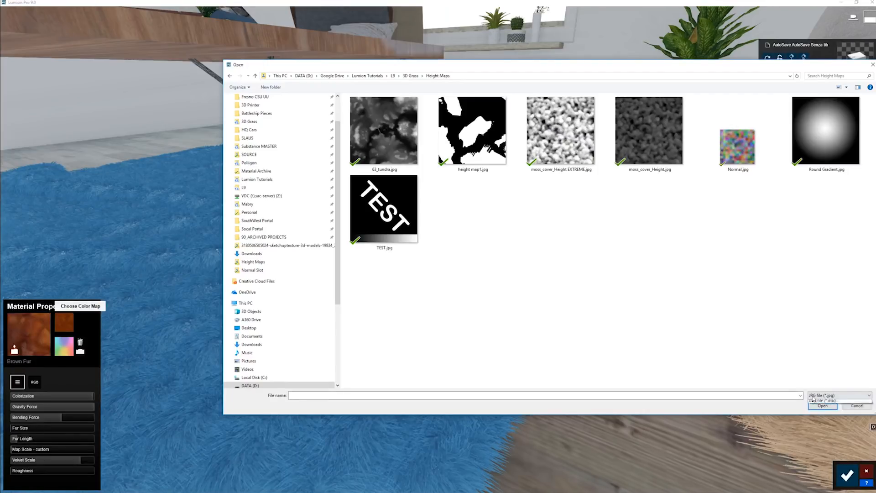
{"action": "left_click", "coordinate": [813, 399]}
{"action": "left_click", "coordinate": [831, 402]}
{"action": "double_click", "coordinate": [734, 286]}
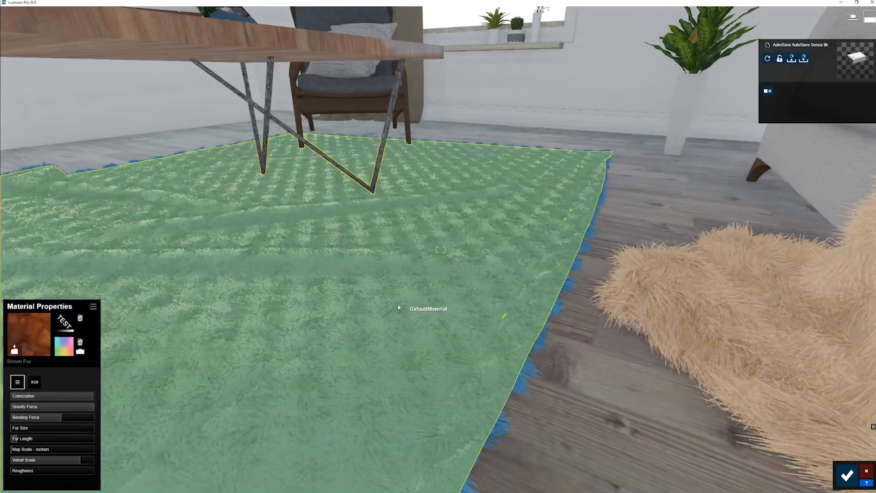
Try a Fur Size of about 0.3 on the blue rug, return it to the minimum, and lower Velvet Scale to about one fifth.
{"action": "right_click_drag", "start_coordinate": [398, 303], "coordinate": [265, 317]}
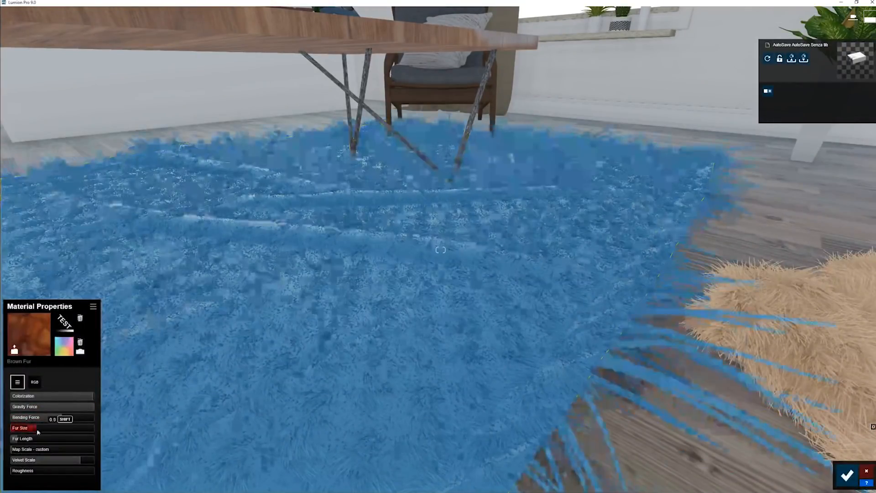
{"action": "right_click_drag", "start_coordinate": [283, 315], "coordinate": [255, 320]}
{"action": "key", "text": "s"}
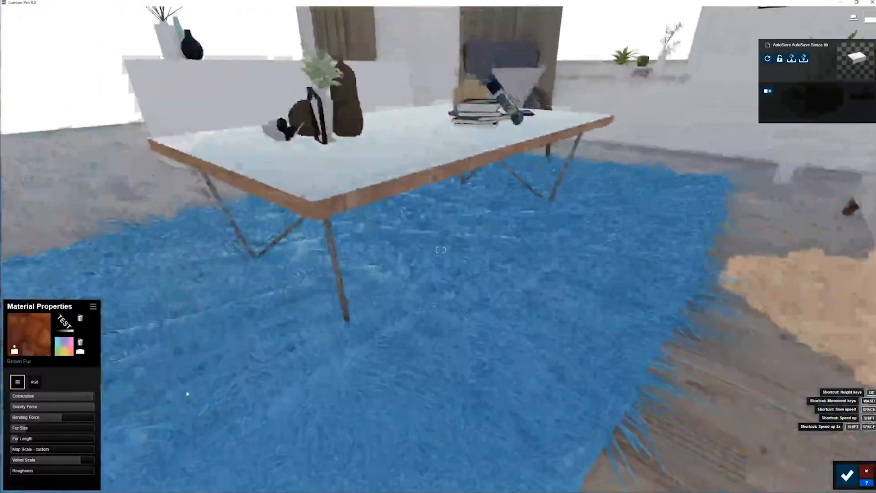
{"action": "left_click_drag", "start_coordinate": [36, 441], "coordinate": [4, 442]}
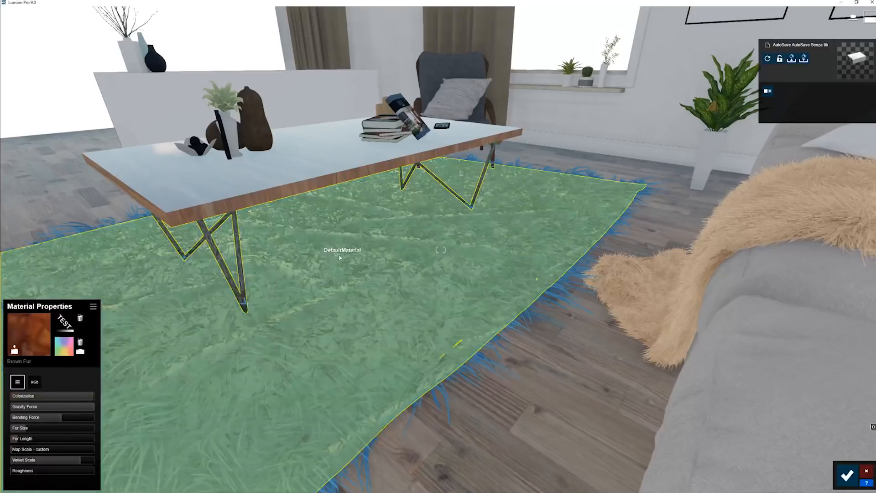
{"action": "key", "text": "w"}
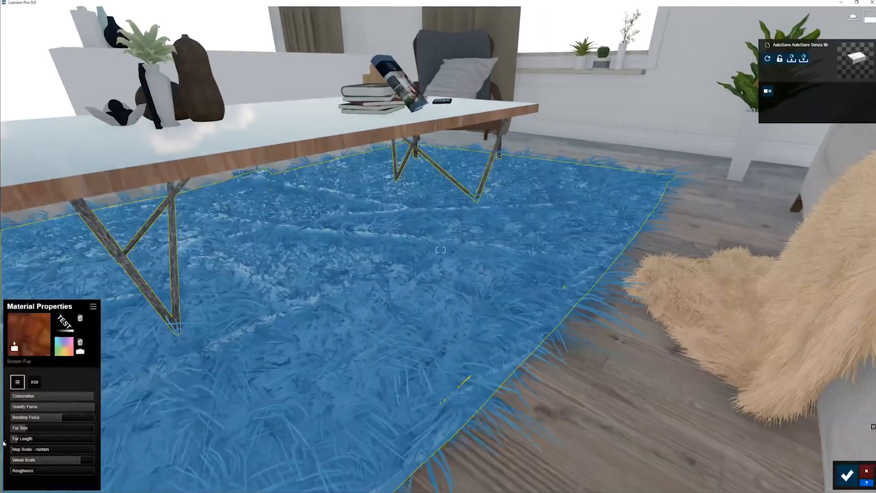
{"action": "left_click", "coordinate": [27, 461]}
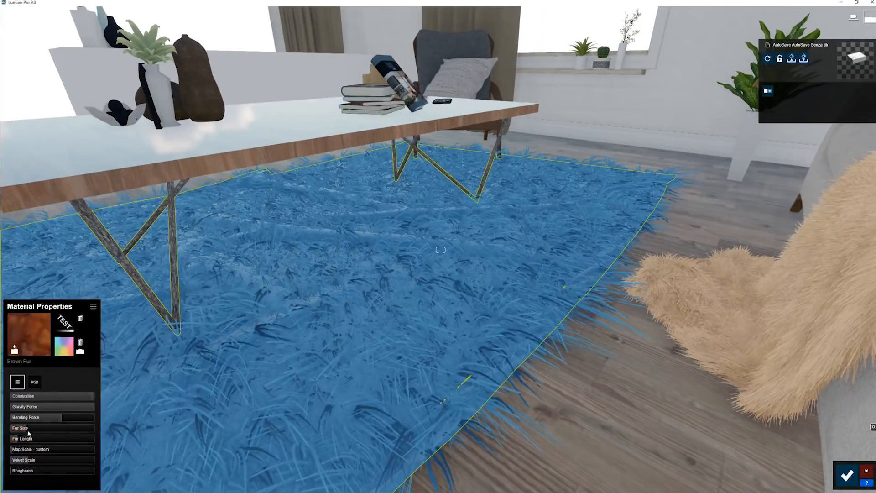
{"action": "left_click_drag", "start_coordinate": [33, 433], "coordinate": [11, 436]}
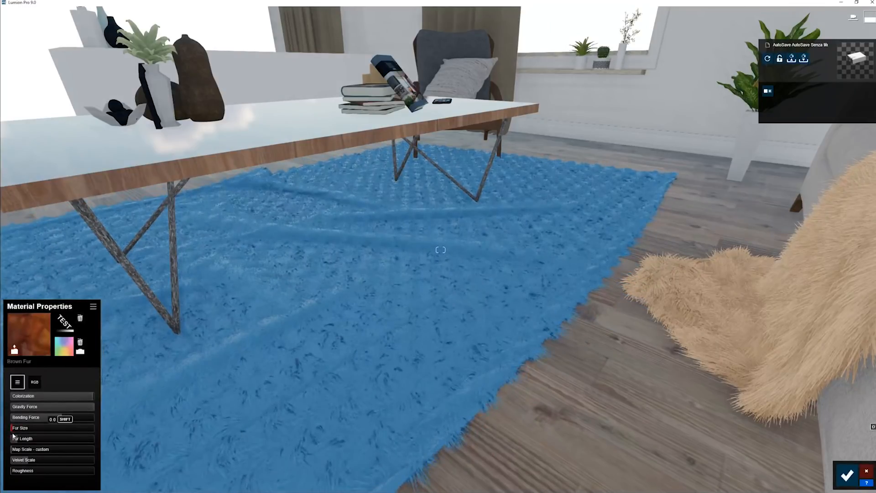
Try a Map Scale of 1.0 on the blue rug, then reduce it to about one tenth of the range.
{"action": "left_click_drag", "start_coordinate": [23, 452], "coordinate": [94, 450]}
{"action": "key", "text": "w"}
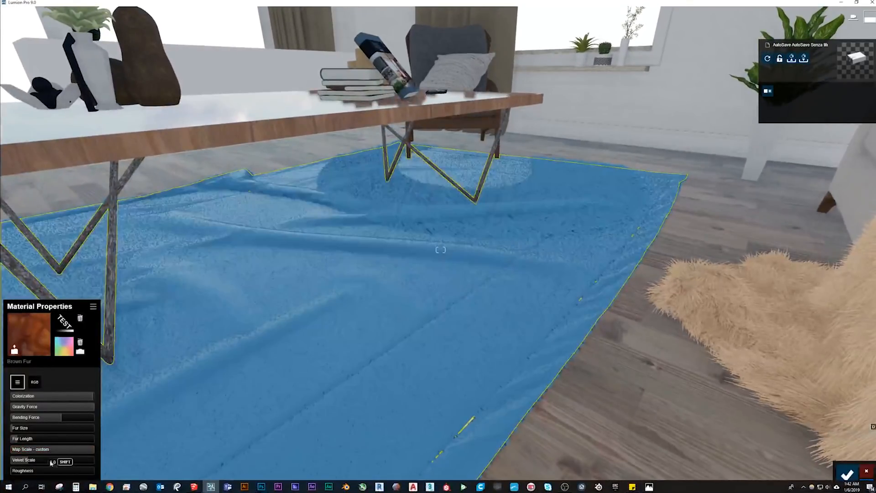
{"action": "left_click_drag", "start_coordinate": [25, 451], "coordinate": [235, 464], "text": "shift"}
Reduce the rug's Colorization to zero so its color map's own colors are used.
{"action": "right_click_drag", "start_coordinate": [235, 465], "coordinate": [210, 458]}
{"action": "key", "text": "a"}
{"action": "right_click_drag", "start_coordinate": [440, 249], "coordinate": [607, 231]}
{"action": "key", "text": "s"}
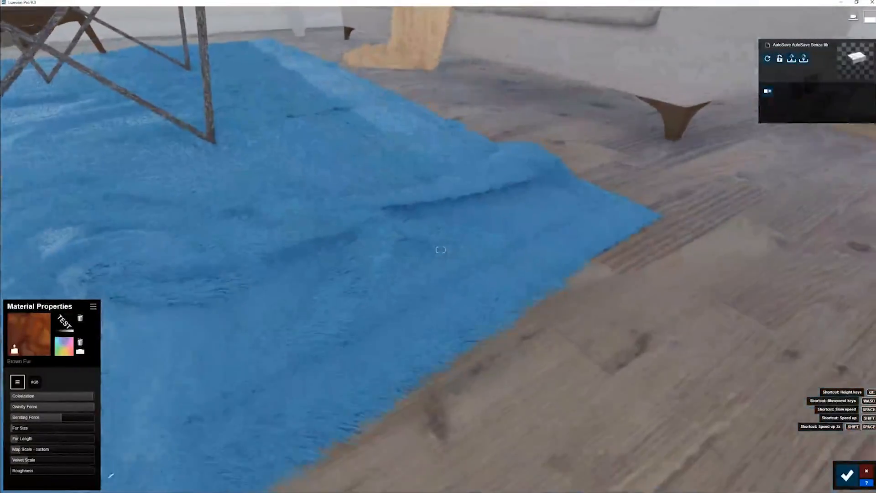
{"action": "key", "text": "a"}
{"action": "key", "text": "w"}
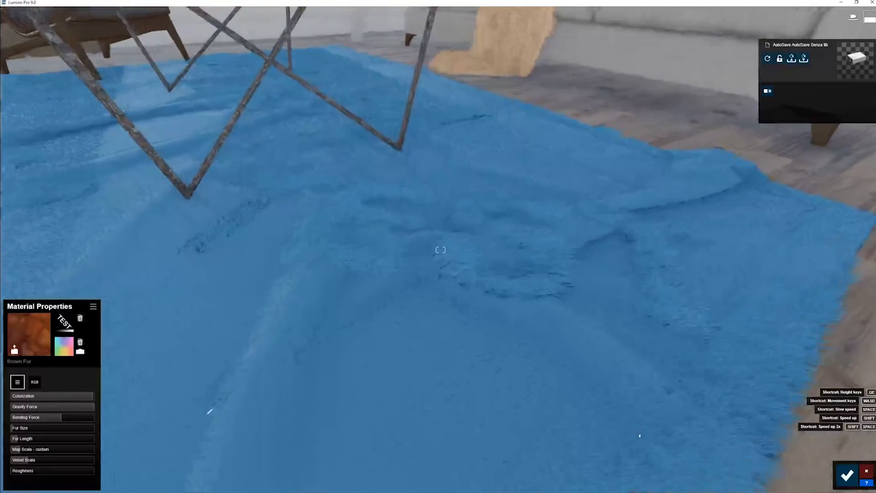
{"action": "left_click_drag", "start_coordinate": [75, 396], "coordinate": [7, 401]}
Examine how the fur length varies across the rug's TEST lettering, dark background and gradient strip, including close up under the table.
{"action": "right_click_drag", "start_coordinate": [238, 375], "coordinate": [269, 310]}
{"action": "key", "text": "s"}
{"action": "key", "text": "a"}
{"action": "key", "text": "d"}
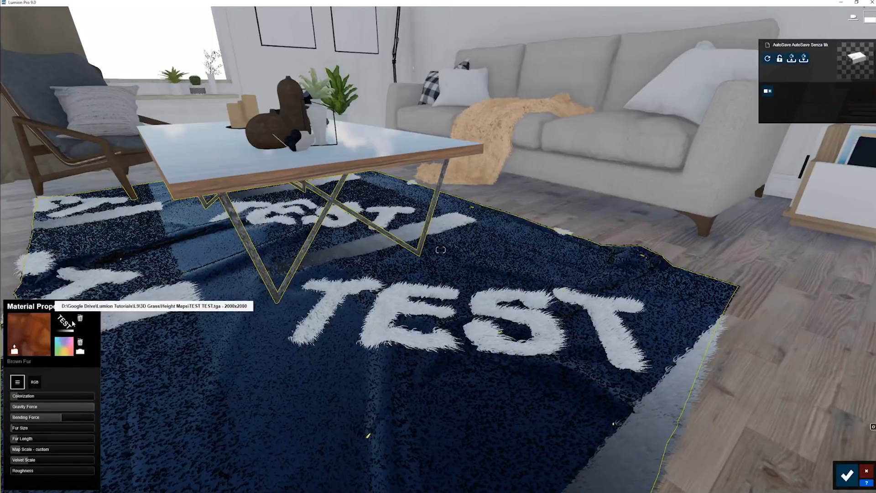
{"action": "key", "text": "w"}
{"action": "right_click_drag", "start_coordinate": [182, 329], "coordinate": [183, 402]}
{"action": "right_click_drag", "start_coordinate": [440, 250], "coordinate": [367, 233]}
{"action": "key", "text": "s"}
{"action": "key", "text": "w"}
{"action": "key", "text": "w"}
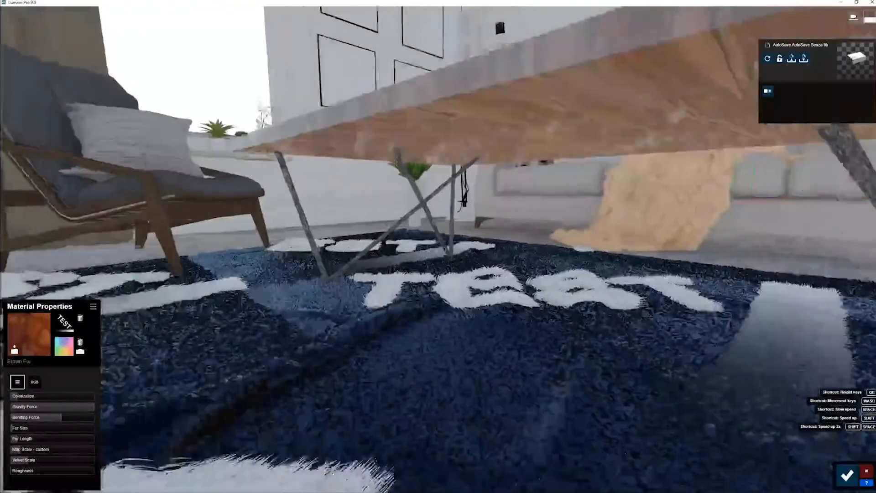
{"action": "key", "text": "w"}
{"action": "key", "text": "d"}
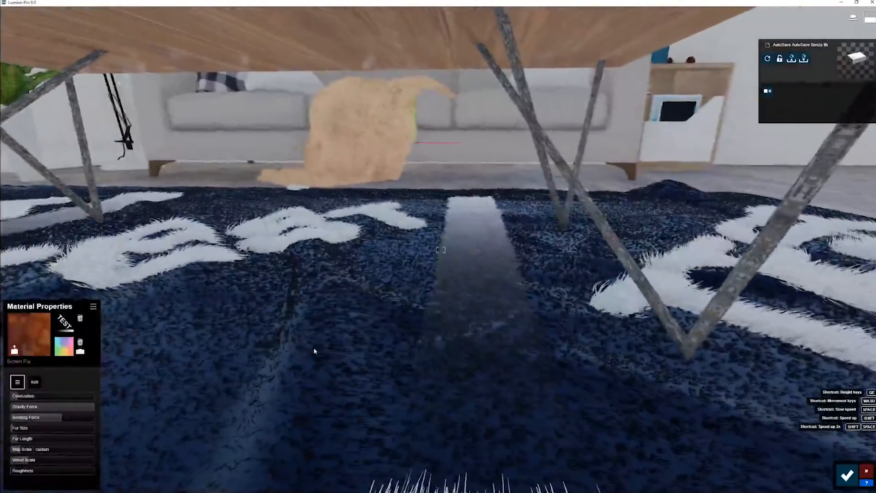
{"action": "left_click", "coordinate": [391, 256]}
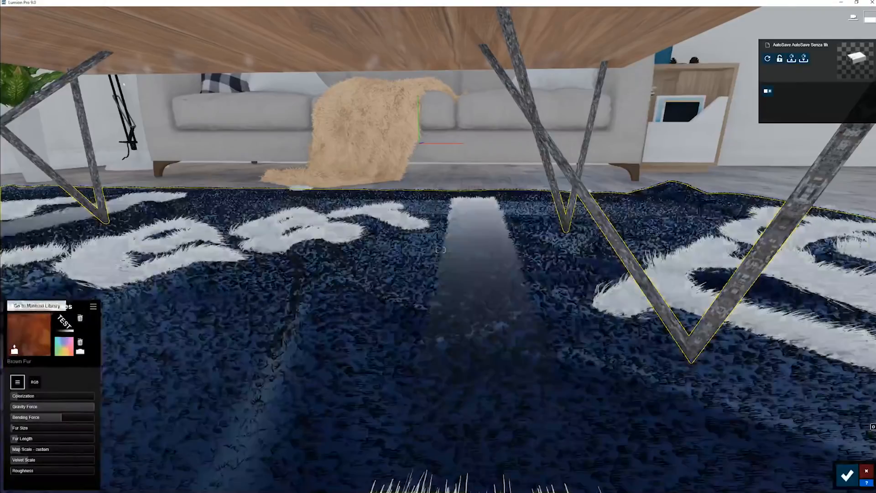
Try the rug with Fur Length at 1.0 and Bending Force reduced to zero.
{"action": "left_click_drag", "start_coordinate": [26, 440], "coordinate": [95, 440]}
{"action": "right_click_drag", "start_coordinate": [255, 374], "coordinate": [163, 361]}
{"action": "right_click_drag", "start_coordinate": [324, 383], "coordinate": [233, 383]}
{"action": "key", "text": "a"}
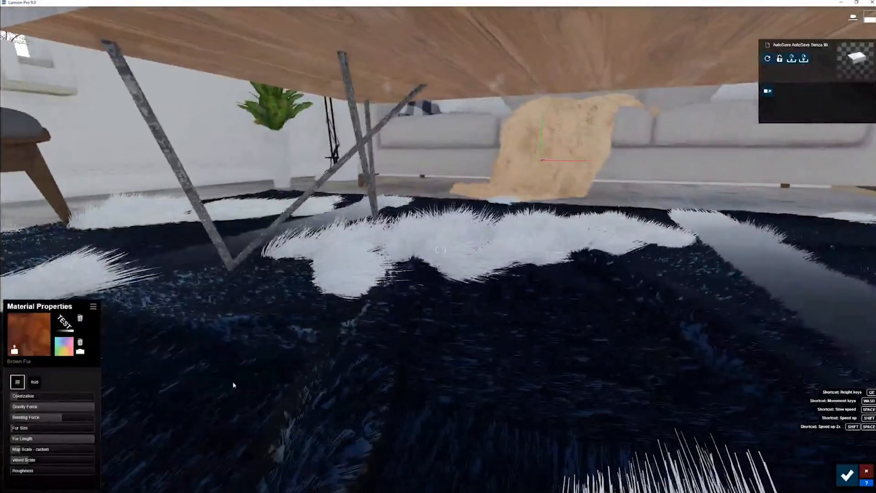
{"action": "left_click_drag", "start_coordinate": [62, 418], "coordinate": [11, 417]}
Examine the rug's full-length, unbent fur around the white lettering and gradient strip, under and beside the coffee table.
{"action": "right_click_drag", "start_coordinate": [297, 404], "coordinate": [392, 404]}
{"action": "key", "text": "d"}
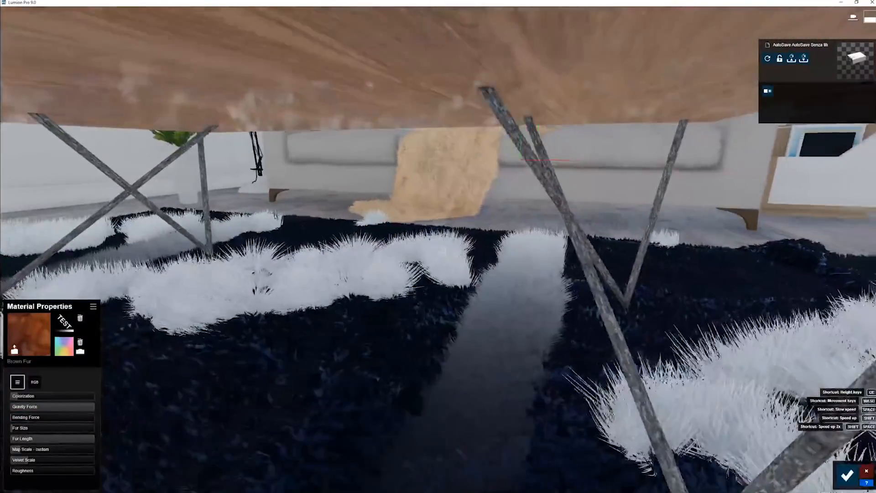
{"action": "right_click_drag", "start_coordinate": [123, 404], "coordinate": [215, 405]}
{"action": "key", "text": "a"}
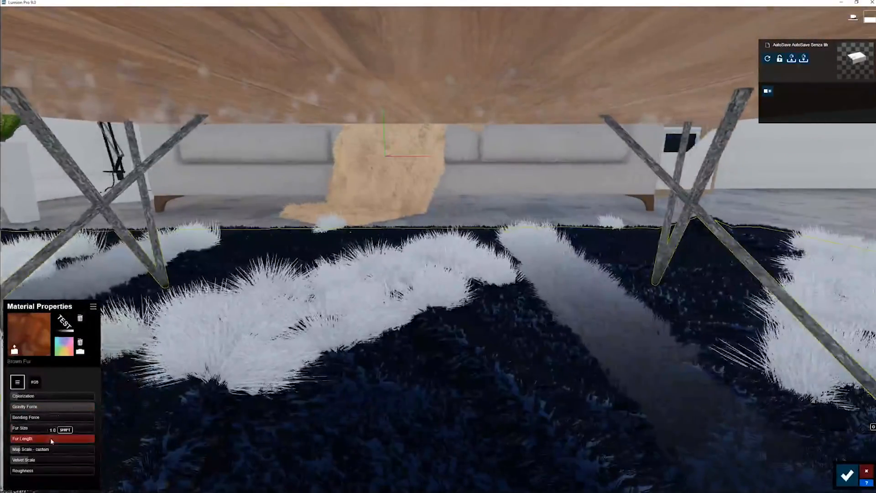
{"action": "key", "text": "s"}
{"action": "key", "text": "w"}
{"action": "key", "text": "a"}
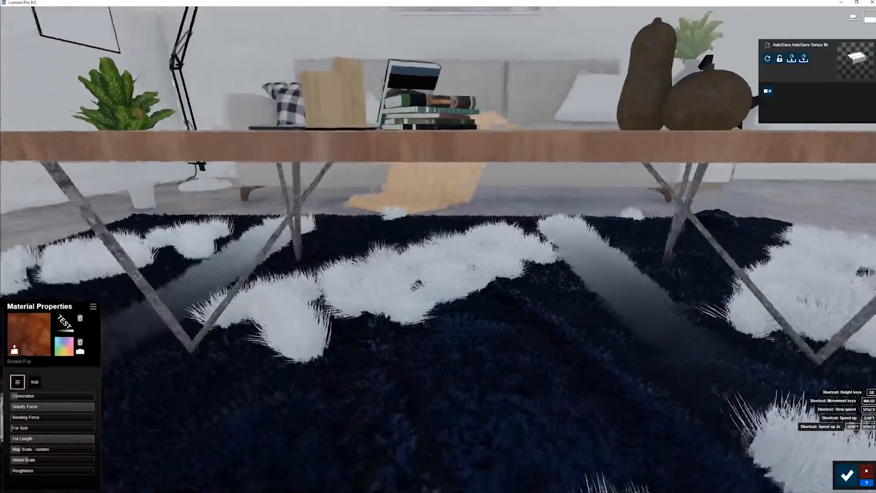
{"action": "right_click_drag", "start_coordinate": [402, 347], "coordinate": [317, 346]}
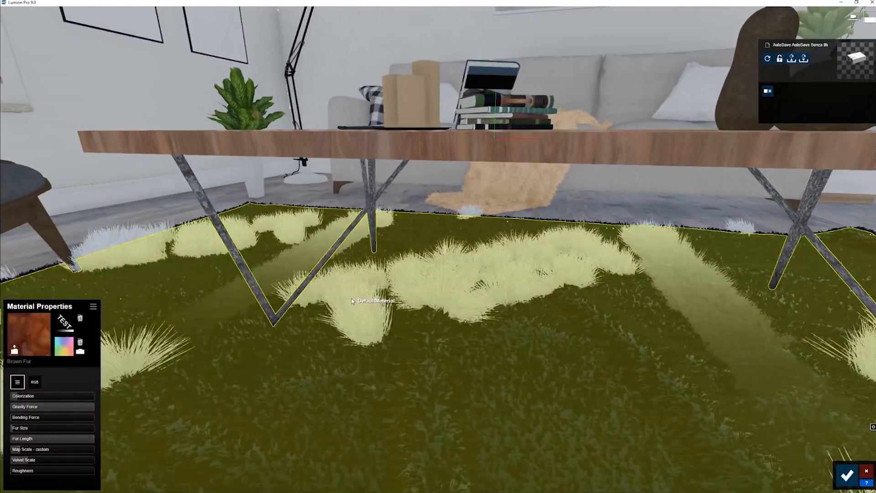
{"action": "right_click_drag", "start_coordinate": [304, 342], "coordinate": [304, 344]}
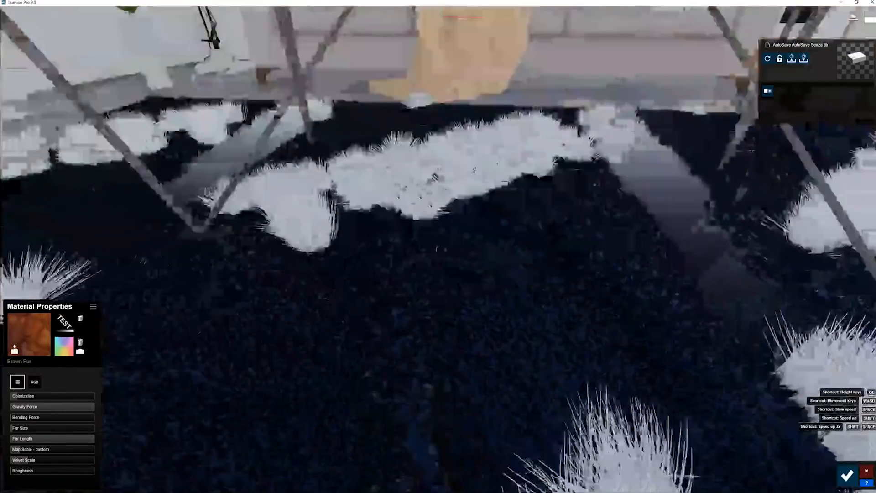
{"action": "key", "text": "w"}
{"action": "key", "text": "s"}
Try a Colorization of 1.0 on the rug so its tint covers the TEST color map.
{"action": "left_click_drag", "start_coordinate": [50, 396], "coordinate": [119, 404]}
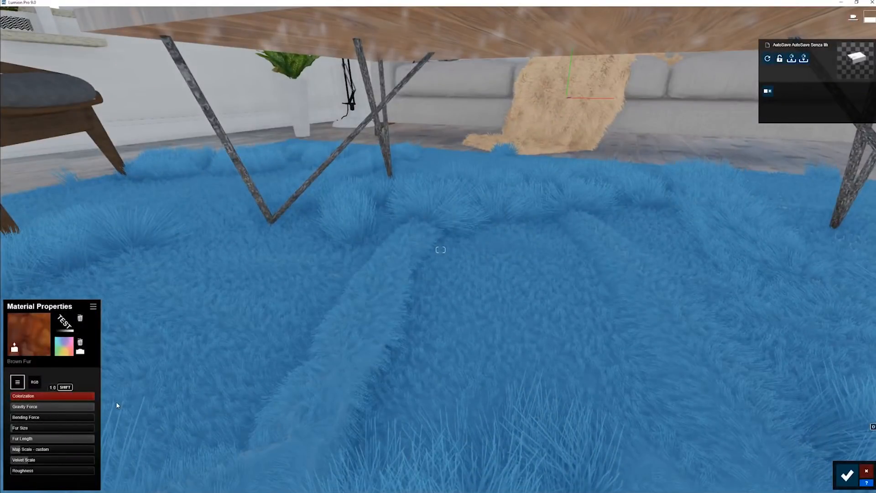
{"action": "key", "text": "q"}
{"action": "key", "text": "e"}
{"action": "key", "text": "a"}
Examine the height differences in the solid blue fur around the lettering and gradient strip under the table.
{"action": "right_click_drag", "start_coordinate": [166, 379], "coordinate": [176, 429]}
{"action": "key", "text": "d"}
{"action": "right_click_drag", "start_coordinate": [440, 250], "coordinate": [395, 205]}
{"action": "key", "text": "e"}
{"action": "key", "text": "d"}
{"action": "key", "text": "w"}
{"action": "key", "text": "e"}
{"action": "key", "text": "a"}
{"action": "key", "text": "s"}
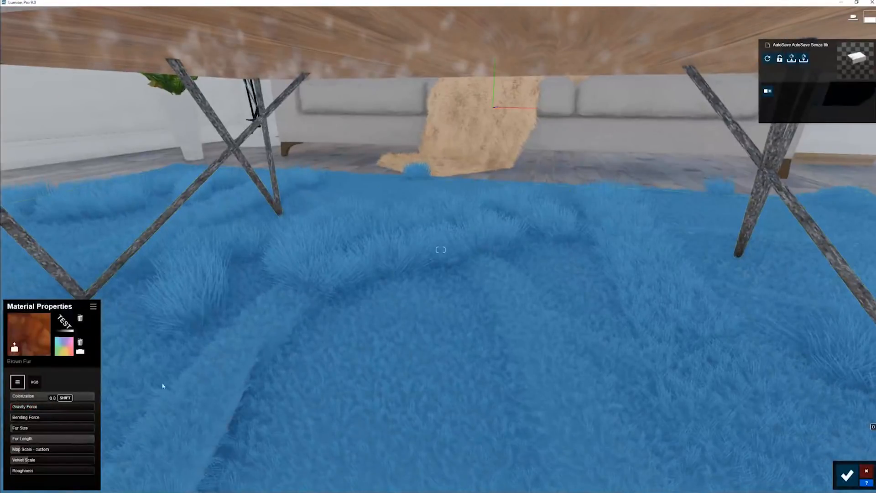
{"action": "key", "text": "s"}
{"action": "key", "text": "a"}
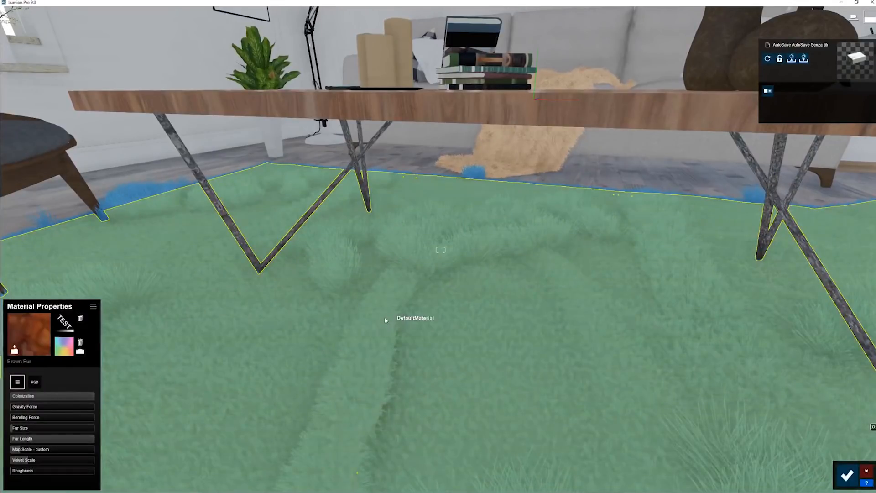
{"action": "key", "text": "a"}
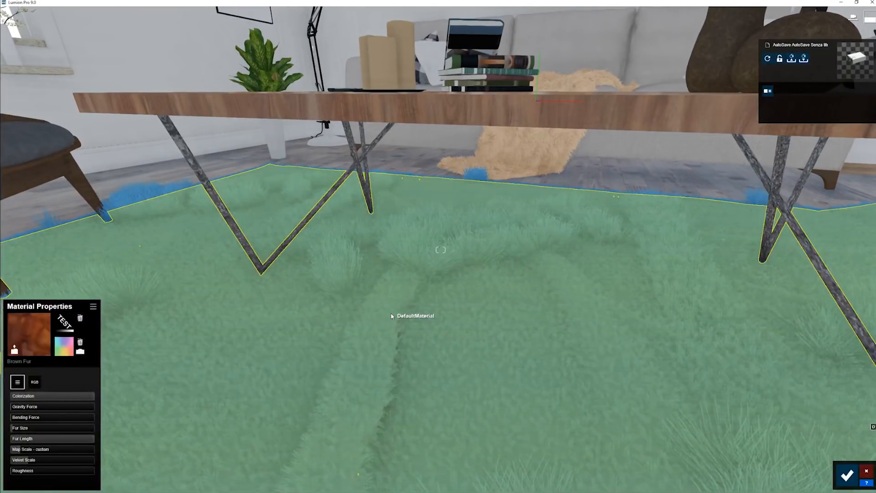
Examine the raised TEST lettering in the blue fur at the rug's corner near the sofa.
{"action": "key", "text": "d"}
{"action": "right_click_drag", "start_coordinate": [388, 303], "coordinate": [326, 306]}
{"action": "key", "text": "s"}
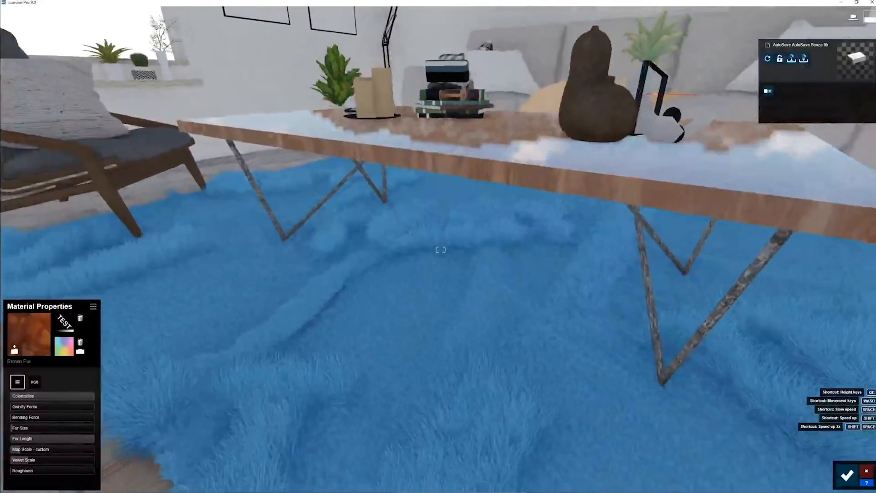
{"action": "key", "text": "s"}
{"action": "key", "text": "d"}
{"action": "right_click_drag", "start_coordinate": [440, 250], "coordinate": [477, 283]}
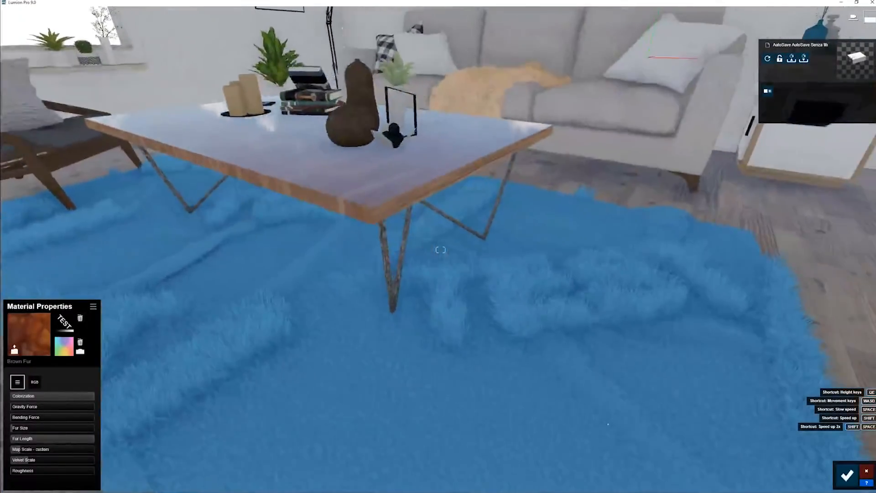
{"action": "key", "text": "w"}
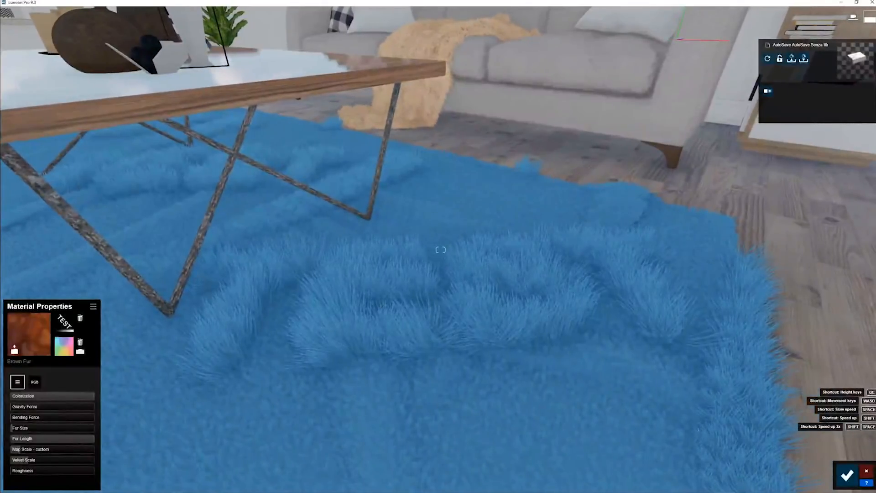
Return the rug's Colorization to zero, with Gravity Force at about 0.7 and Bending Force at about 0.4.
{"action": "mouse_move", "coordinate": [65, 396]}
{"action": "left_mouse_down"}
{"action": "mouse_move", "coordinate": [18, 395]}
{"action": "mouse_move", "coordinate": [58, 411]}
{"action": "mouse_move", "coordinate": [72, 404]}
{"action": "left_mouse_up"}
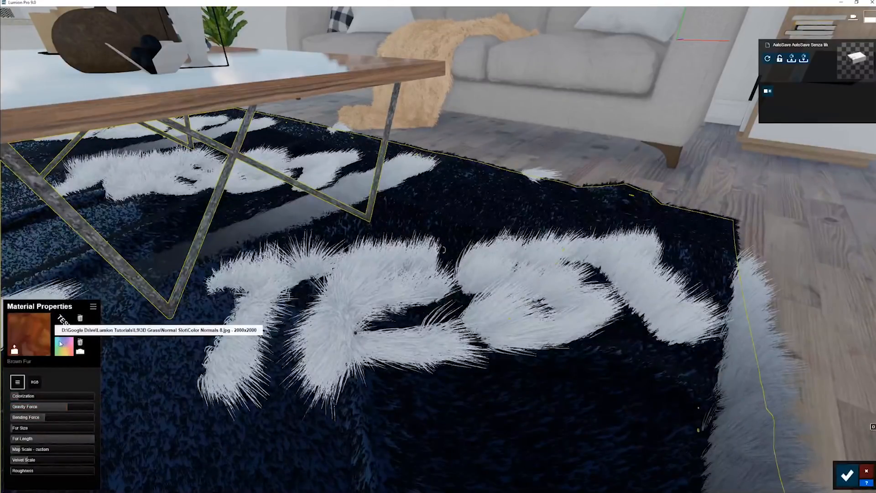
Replace the rug's normal map with Color Normals 5.jpg from the Normal Slot folder, browsing by image file type.
{"action": "left_click", "coordinate": [64, 346]}
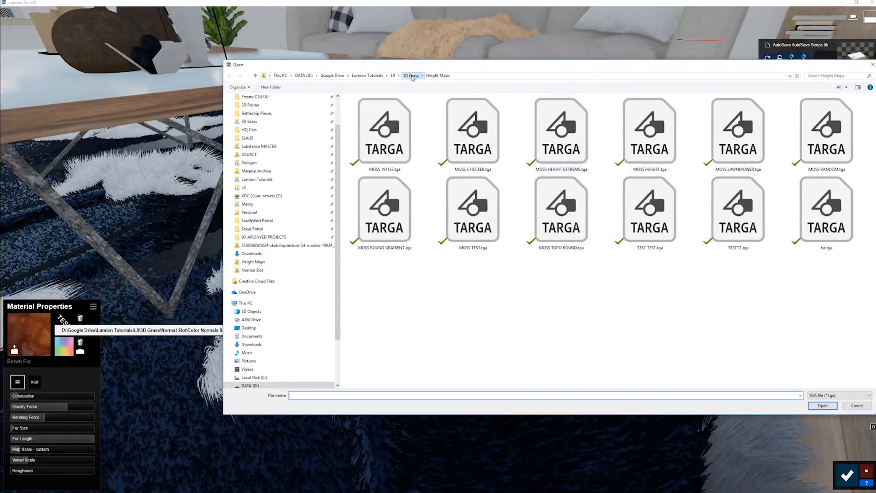
{"action": "left_click", "coordinate": [412, 77]}
{"action": "double_click", "coordinate": [571, 132]}
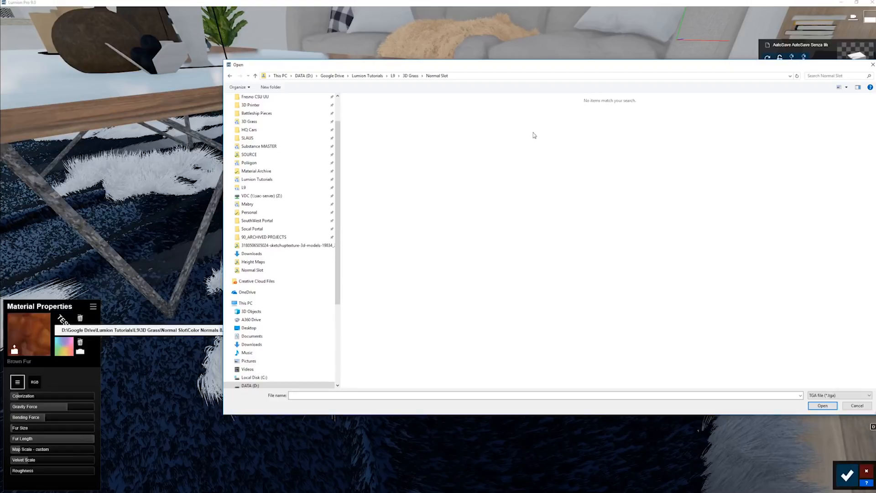
{"action": "left_click", "coordinate": [812, 396]}
{"action": "left_click", "coordinate": [824, 407]}
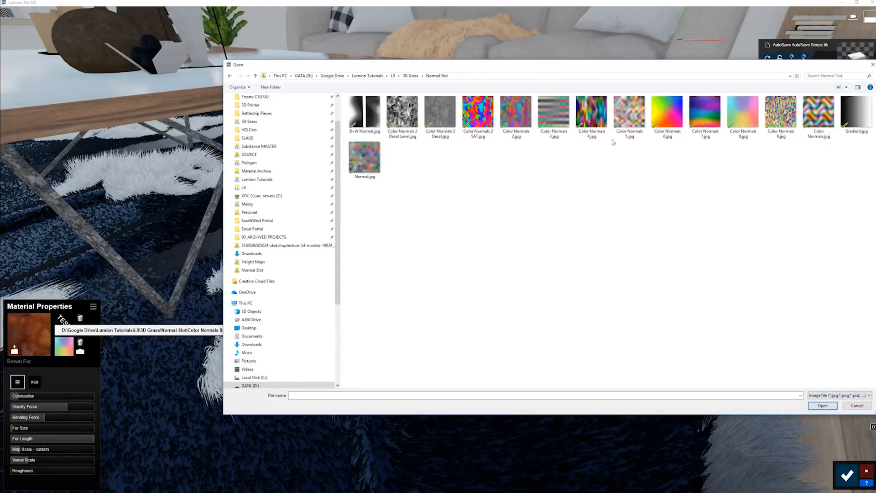
{"action": "double_click", "coordinate": [625, 112]}
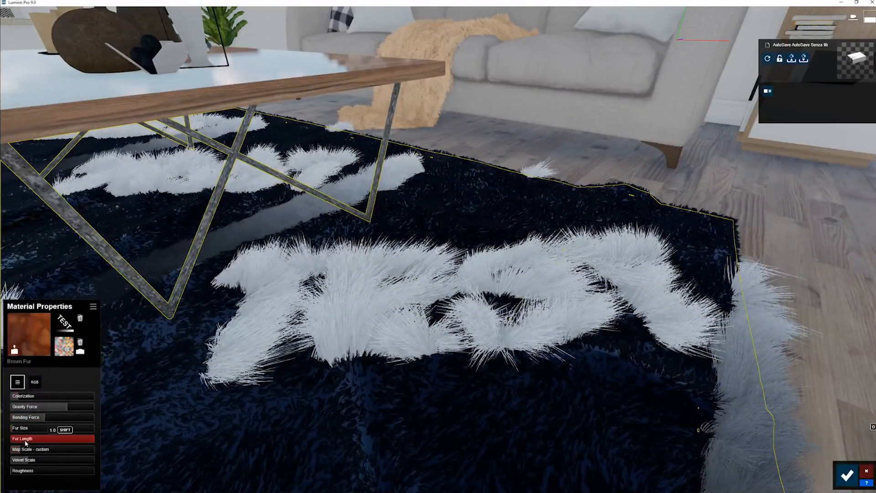
Adjust the rug's Map Scale slightly near the low end and check the fur direction across the TEST lettering.
{"action": "left_click_drag", "start_coordinate": [24, 449], "coordinate": [24, 449]}
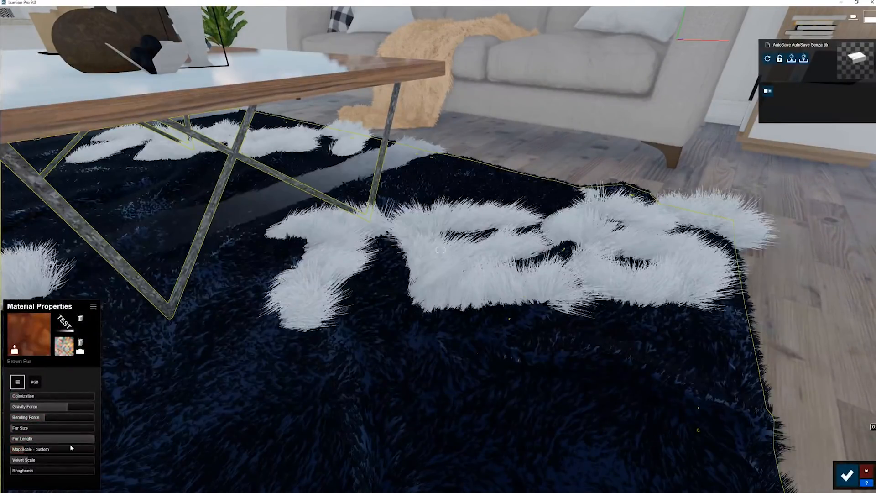
{"action": "key", "text": "a"}
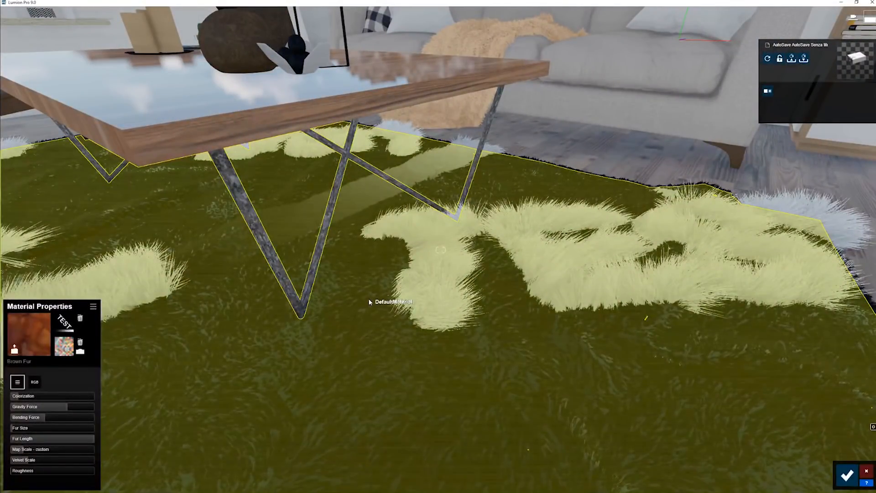
{"action": "key", "text": "d"}
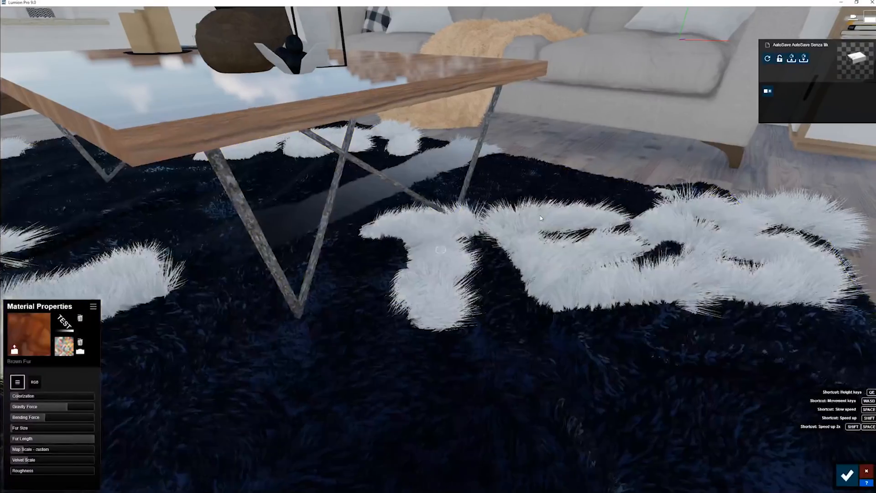
{"action": "key", "text": "s"}
{"action": "key", "text": "a"}
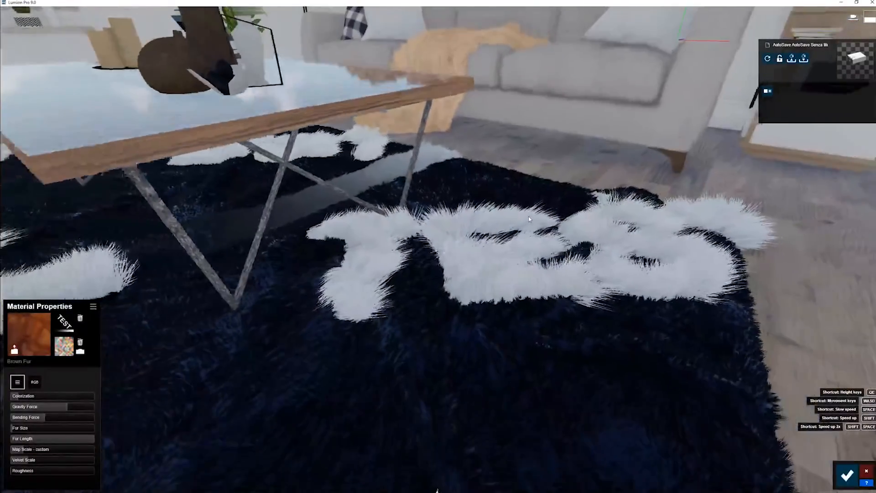
{"action": "key", "text": "w"}
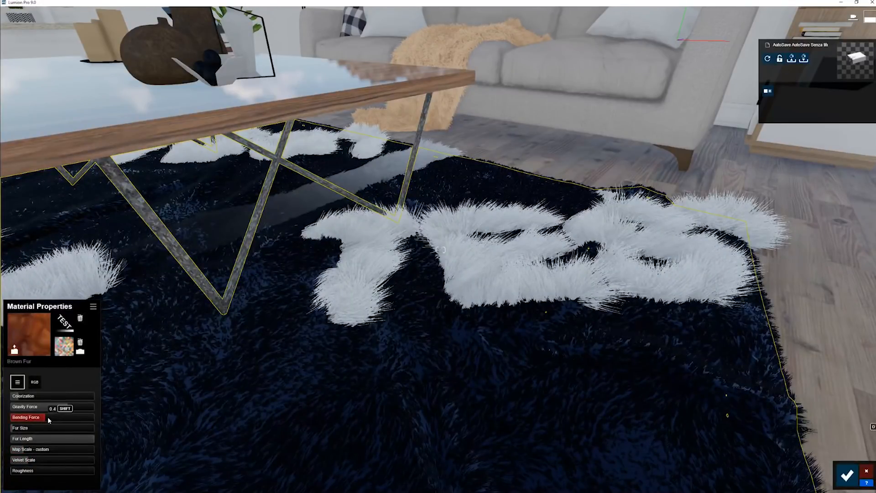
Shorten the rug's Fur Length to 0.3, keeping Bending Force at about 0.4, and check the TEST lettering.
{"action": "left_click_drag", "start_coordinate": [44, 418], "coordinate": [40, 440]}
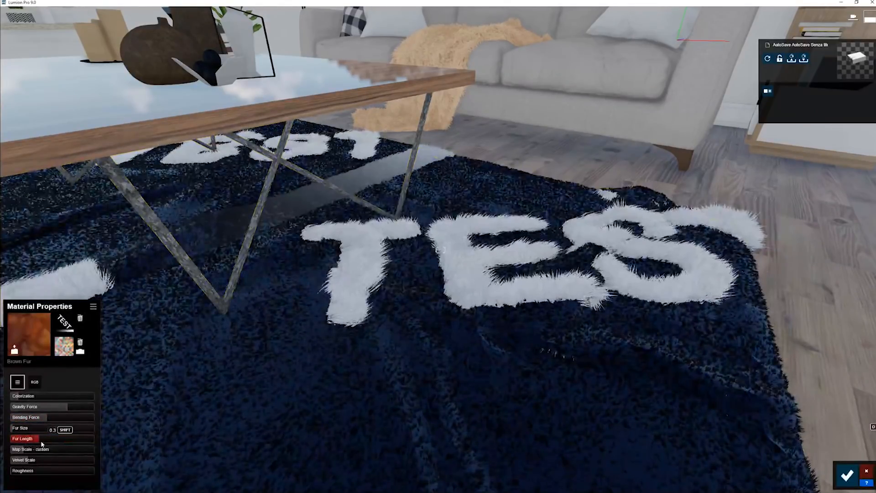
{"action": "key", "text": "w"}
{"action": "right_click_drag", "start_coordinate": [439, 250], "coordinate": [325, 352]}
{"action": "key", "text": "s"}
{"action": "key", "text": "w"}
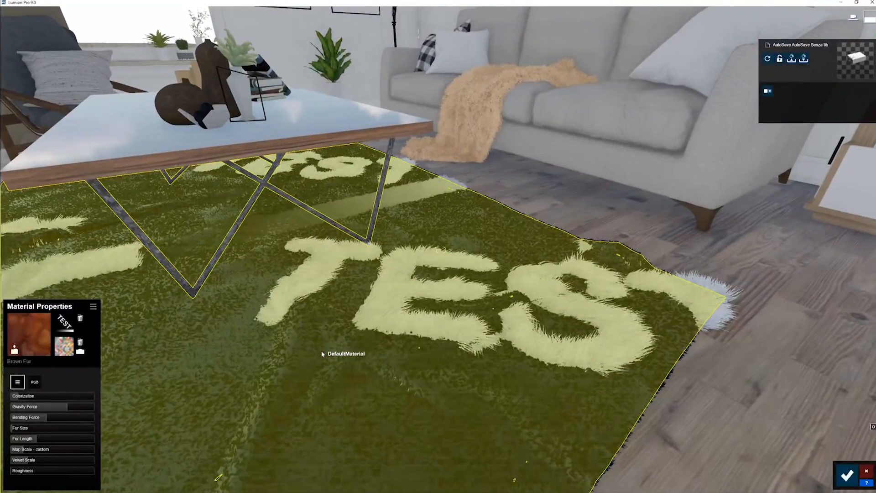
Examine the whole rug from above and from lower angles, comparing its short dark fur with the white lettering.
{"action": "right_click_drag", "start_coordinate": [303, 291], "coordinate": [302, 185]}
{"action": "key", "text": "s"}
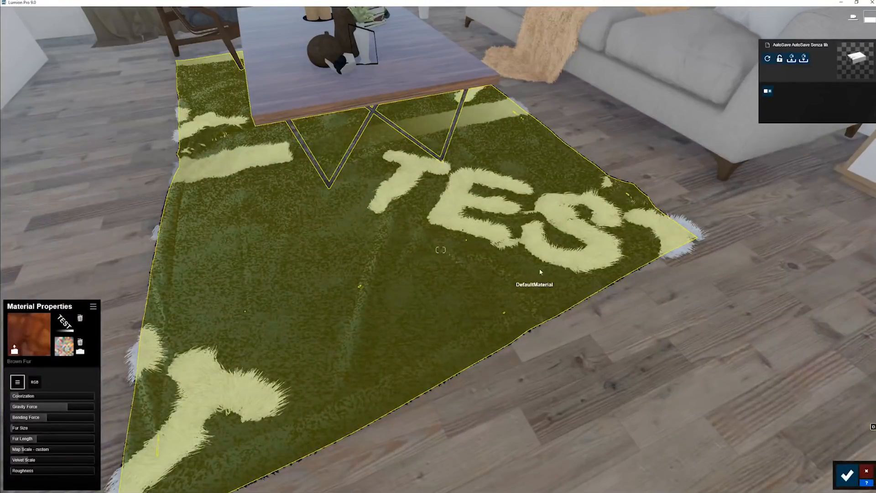
{"action": "right_click_drag", "start_coordinate": [533, 256], "coordinate": [268, 145]}
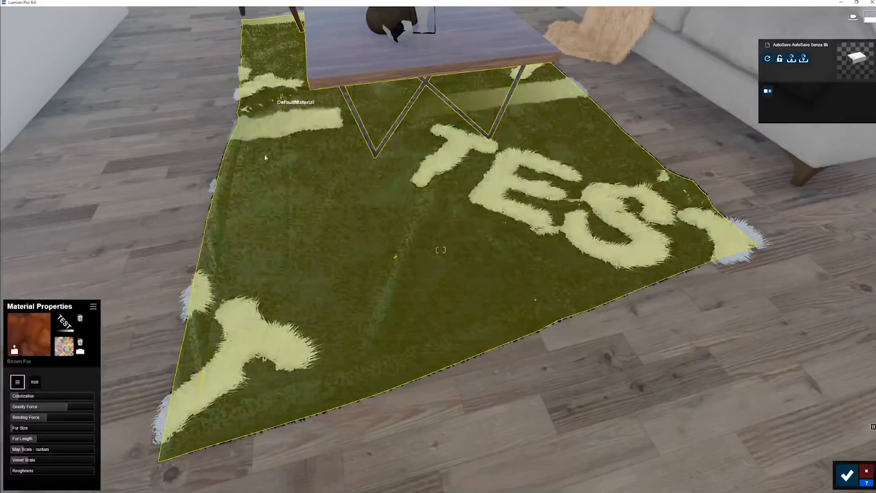
{"action": "scroll", "coordinate": [324, 335], "scroll_direction": "down", "scroll_amount": 3}
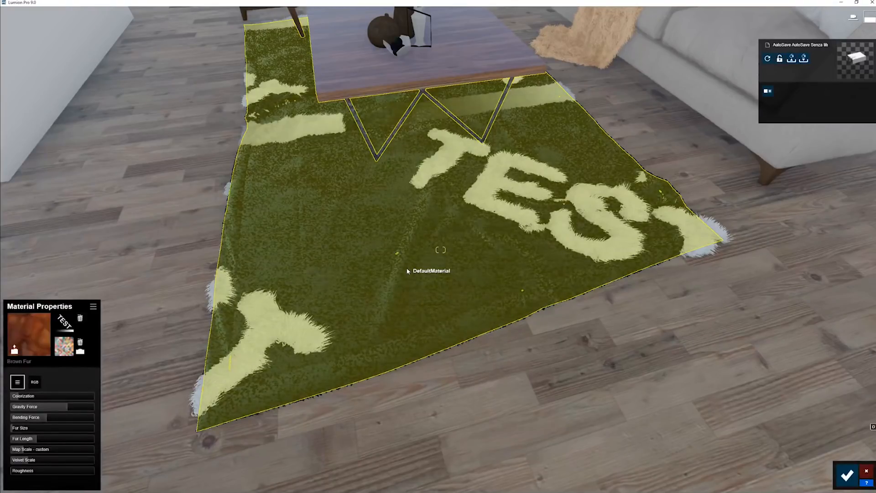
{"action": "key", "text": "d"}
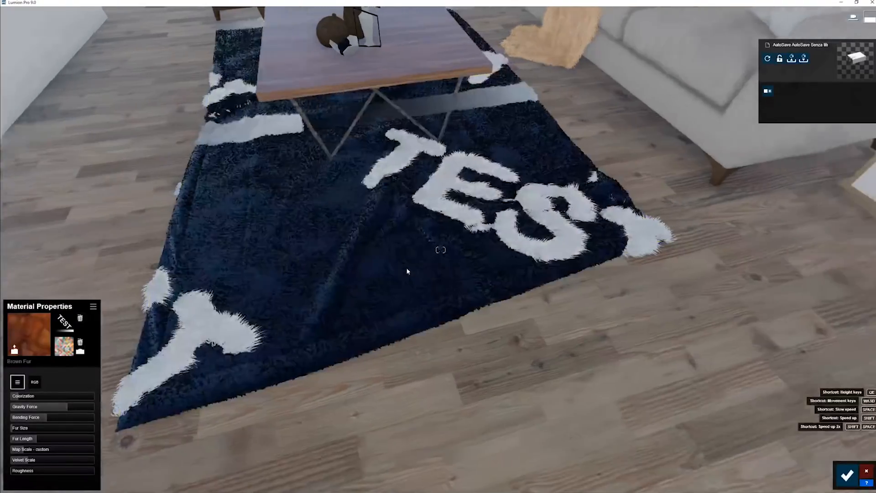
{"action": "key", "text": "a"}
{"action": "key", "text": "w"}
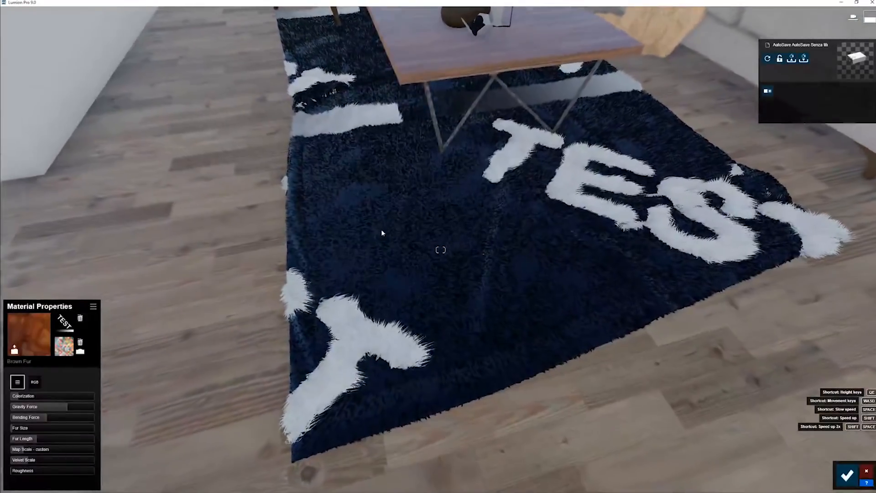
{"action": "key", "text": "s"}
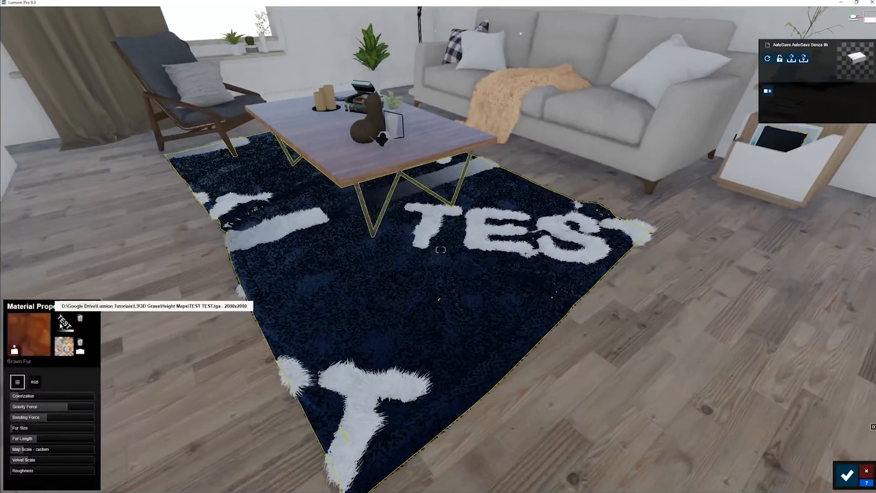
{"action": "key", "text": "w"}
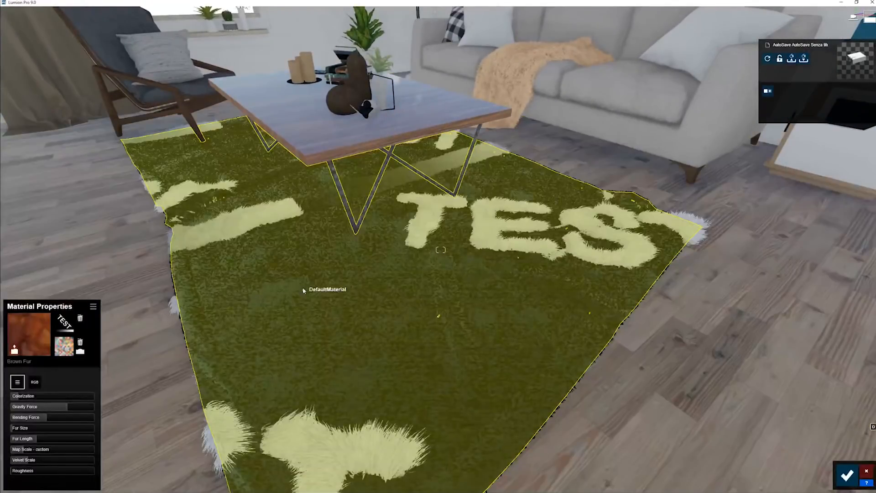
{"action": "key", "text": "s"}
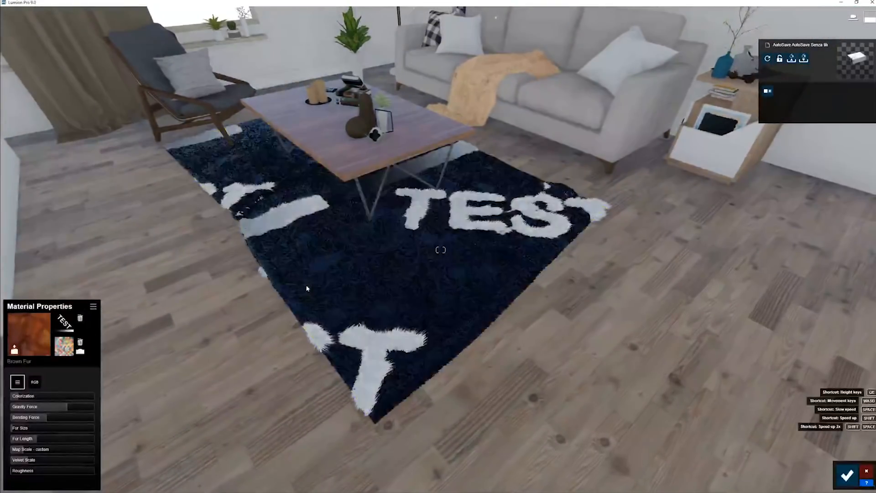
Examine the fur on the sofa throw up close, and the rug's TEST lettering from a low angle beside the coffee table.
{"action": "key", "text": "w"}
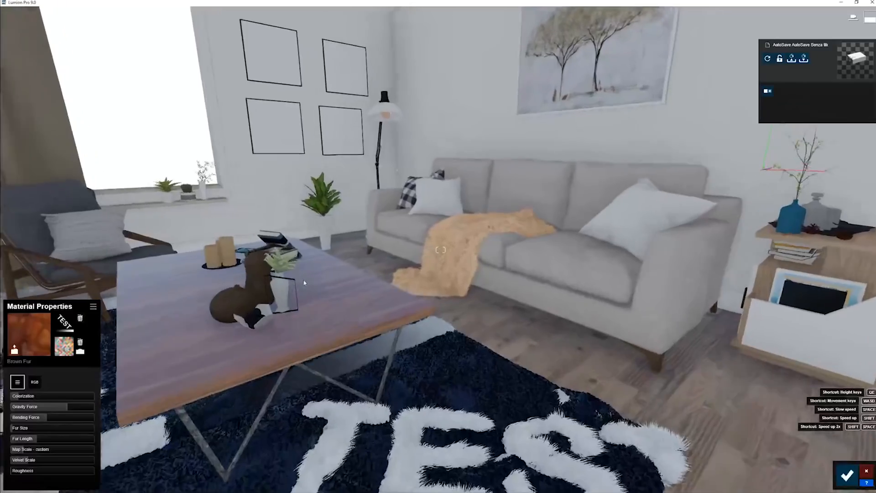
{"action": "key", "text": "w"}
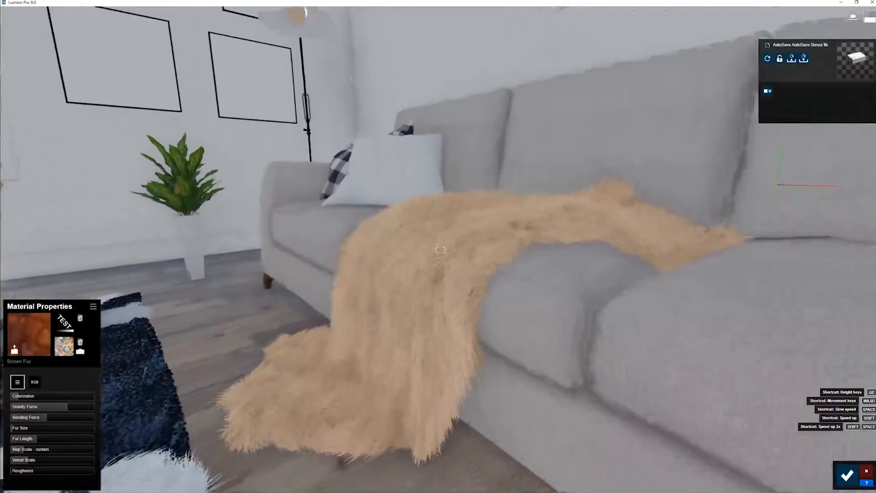
{"action": "key", "text": "w"}
{"action": "right_click_drag", "start_coordinate": [441, 250], "coordinate": [440, 387]}
{"action": "key", "text": "s"}
{"action": "right_click_drag", "start_coordinate": [461, 42], "coordinate": [309, 156]}
{"action": "key", "text": "a"}
{"action": "key", "text": "w"}
{"action": "key", "text": "a"}
{"action": "right_click_drag", "start_coordinate": [441, 250], "coordinate": [506, 226]}
{"action": "key", "text": "s"}
{"action": "key", "text": "w"}
{"action": "key", "text": "a"}
{"action": "key", "text": "a"}
{"action": "key", "text": "e"}
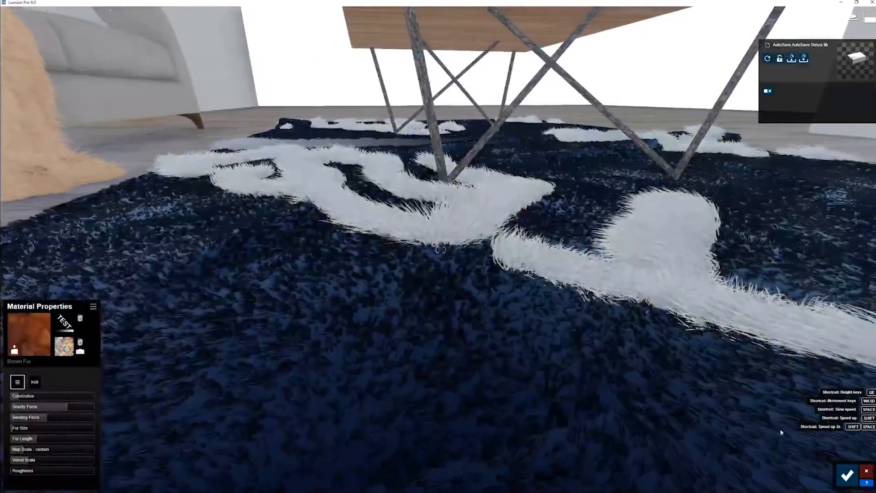
Save the rug's material changes, switch to Photo mode and store a low view of the TEST lettering in Photo 6.
{"action": "left_click", "coordinate": [847, 476]}
{"action": "left_click", "coordinate": [866, 443]}
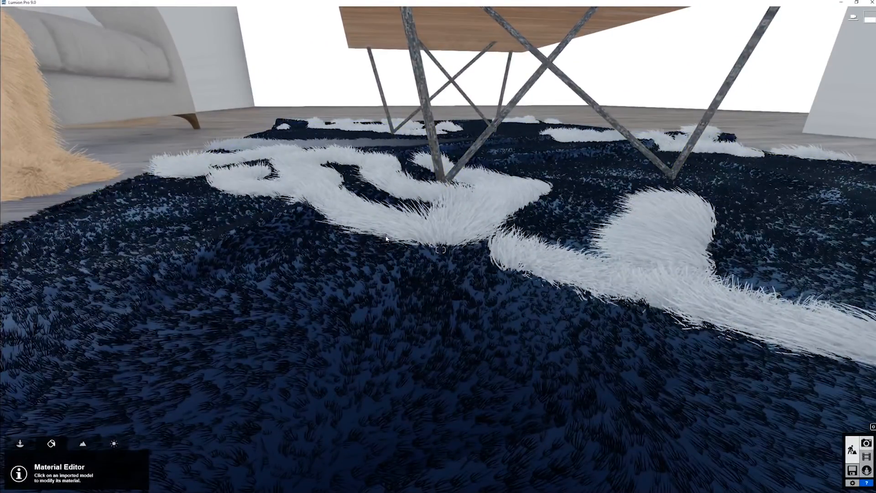
{"action": "key", "text": "q"}
{"action": "key", "text": "s"}
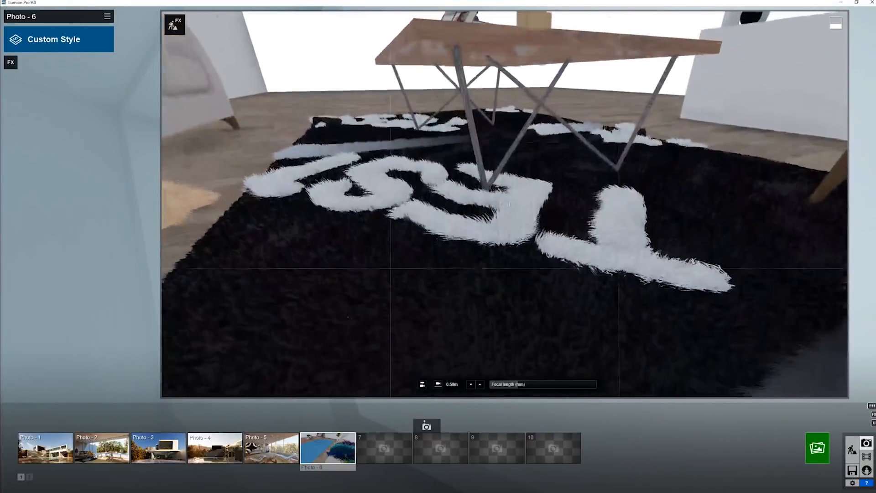
{"action": "left_click", "coordinate": [319, 425]}
Render the current shot at Desktop size, 1920x1080, saving it as test 3.jpg on the desktop.
{"action": "left_click", "coordinate": [818, 448]}
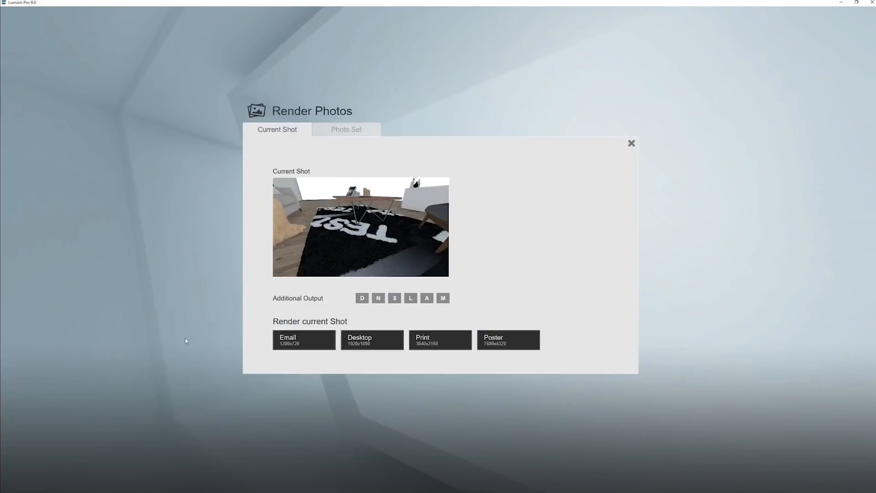
{"action": "left_click", "coordinate": [357, 346]}
{"action": "left_click", "coordinate": [408, 127]}
{"action": "left_click", "coordinate": [280, 382]}
{"action": "key", "text": "Return"}
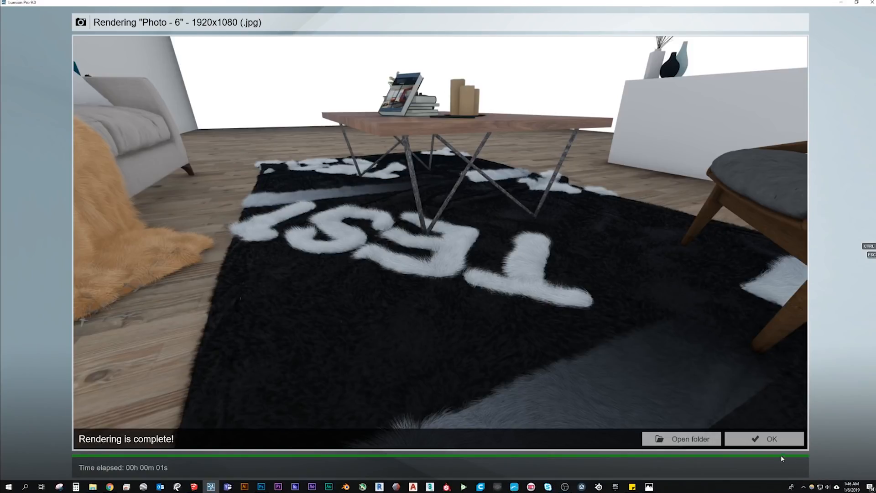
{"action": "left_click", "coordinate": [764, 439]}
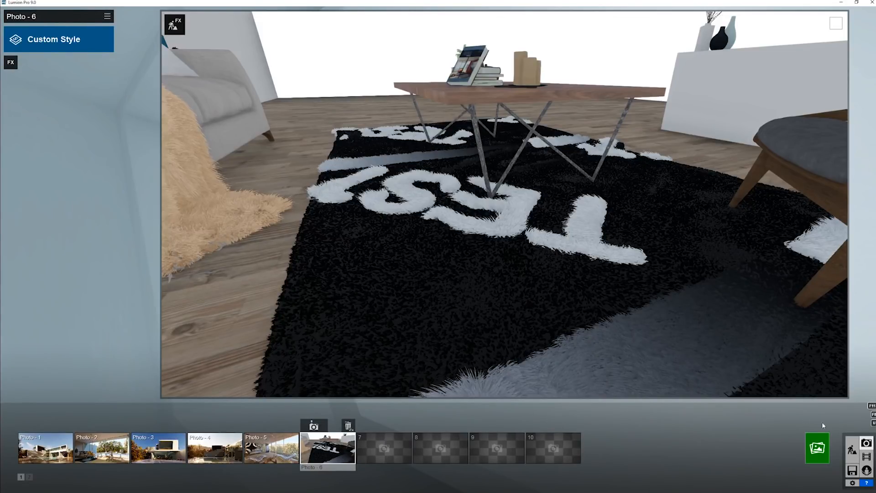
Return to Build mode and replace the rug's material with the Brown and Grey Fur preset from the Nature library.
{"action": "left_click", "coordinate": [852, 450]}
{"action": "key", "text": "w"}
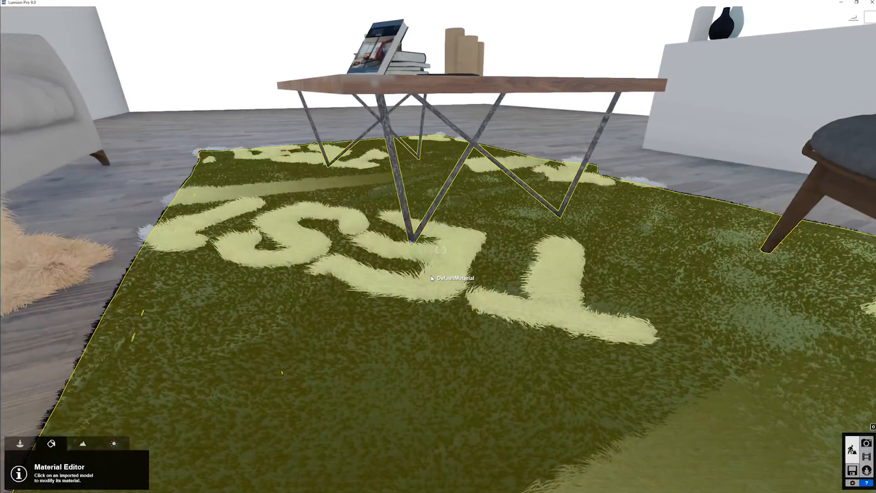
{"action": "key", "text": "s"}
{"action": "key", "text": "q"}
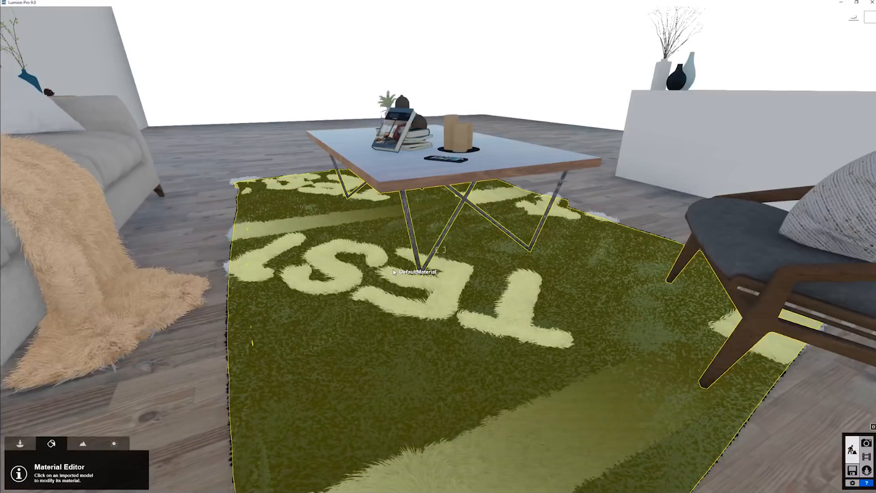
{"action": "right_click_drag", "start_coordinate": [393, 269], "coordinate": [393, 274]}
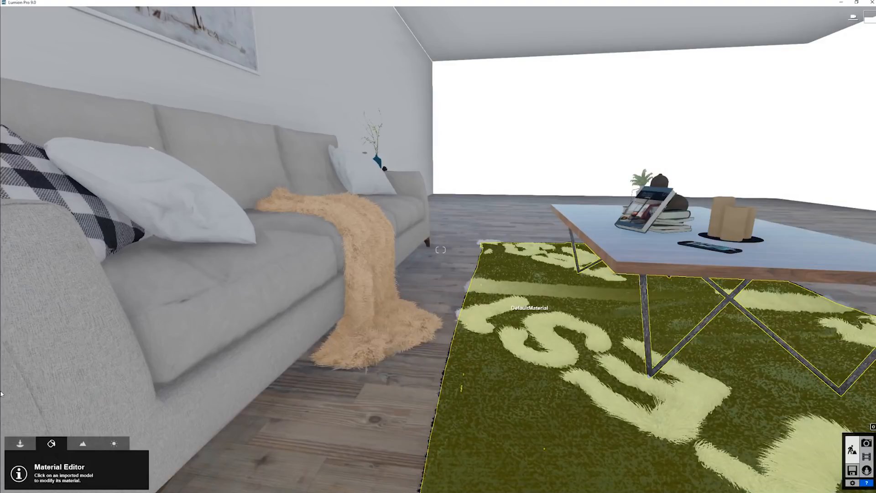
{"action": "left_click", "coordinate": [530, 314]}
{"action": "left_click", "coordinate": [29, 345]}
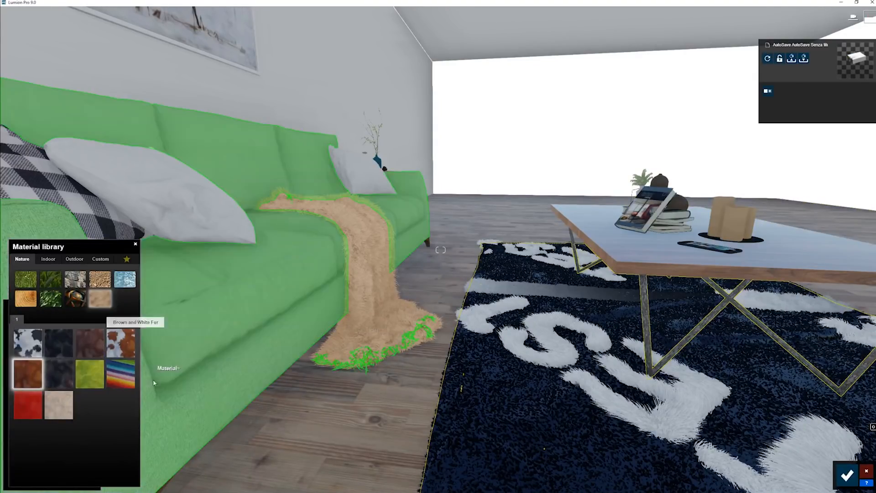
{"action": "left_click", "coordinate": [84, 345]}
{"action": "right_click_drag", "start_coordinate": [87, 347], "coordinate": [121, 349]}
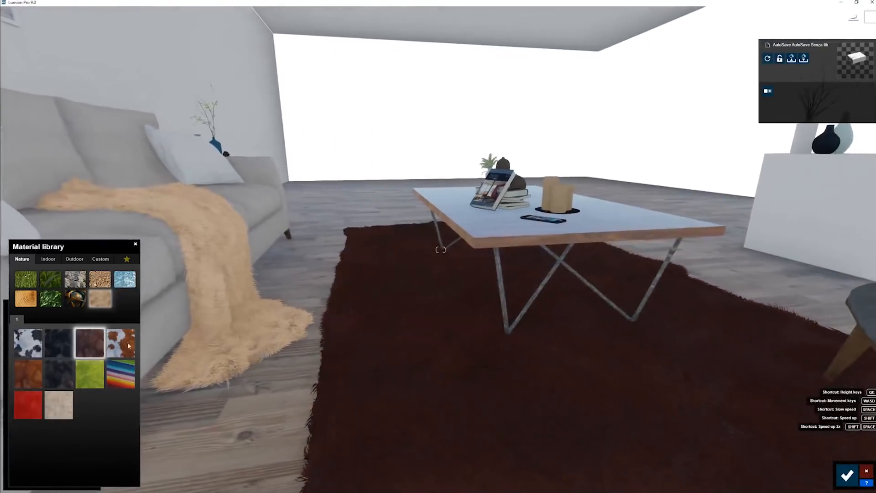
{"action": "left_click", "coordinate": [88, 349]}
Load Color Normals 9.jpg as the rug's color map and reduce Colorization to its minimum.
{"action": "left_click", "coordinate": [63, 322]}
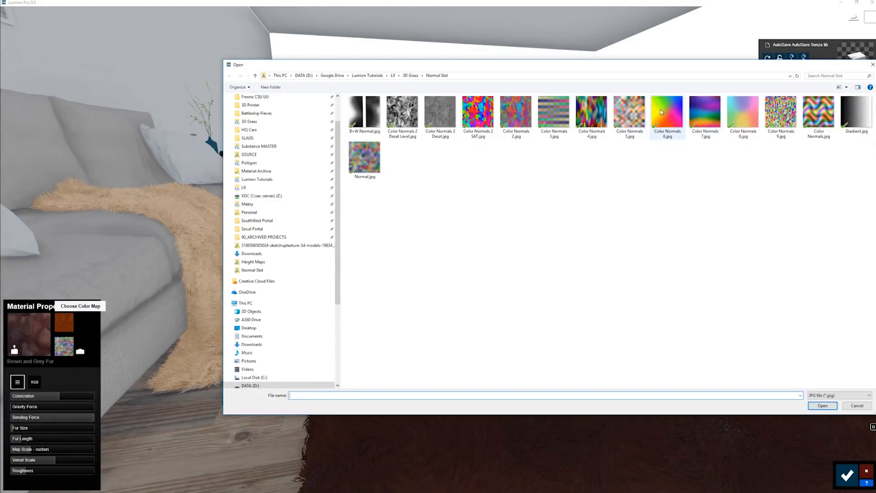
{"action": "left_click", "coordinate": [782, 104]}
{"action": "double_click", "coordinate": [781, 104]}
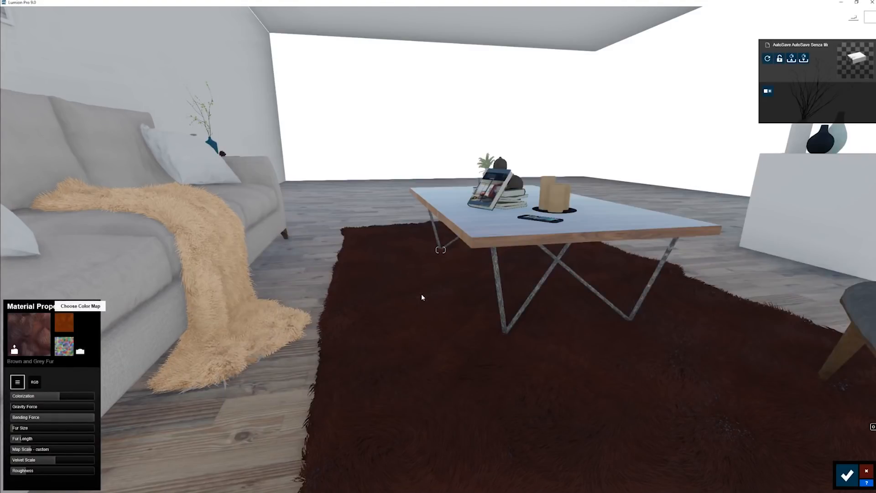
{"action": "right_click_drag", "start_coordinate": [422, 297], "coordinate": [511, 365]}
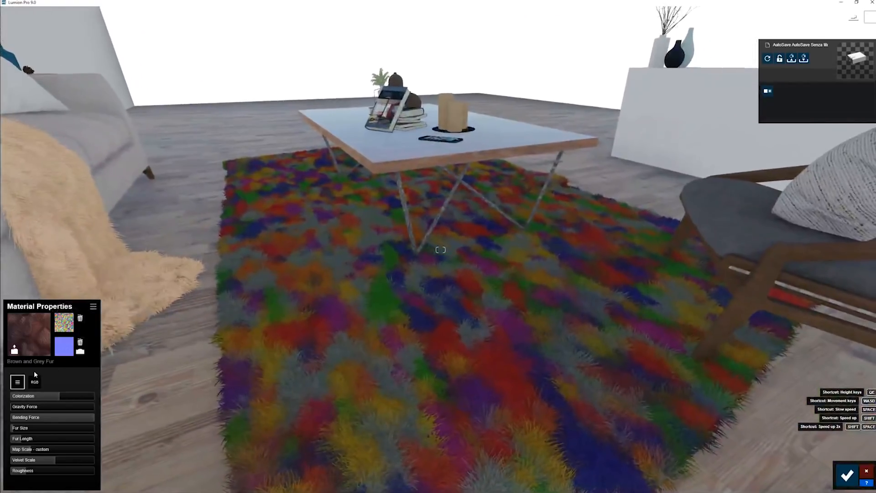
{"action": "left_click_drag", "start_coordinate": [42, 396], "coordinate": [10, 396]}
{"action": "right_click_drag", "start_coordinate": [199, 349], "coordinate": [2, 400]}
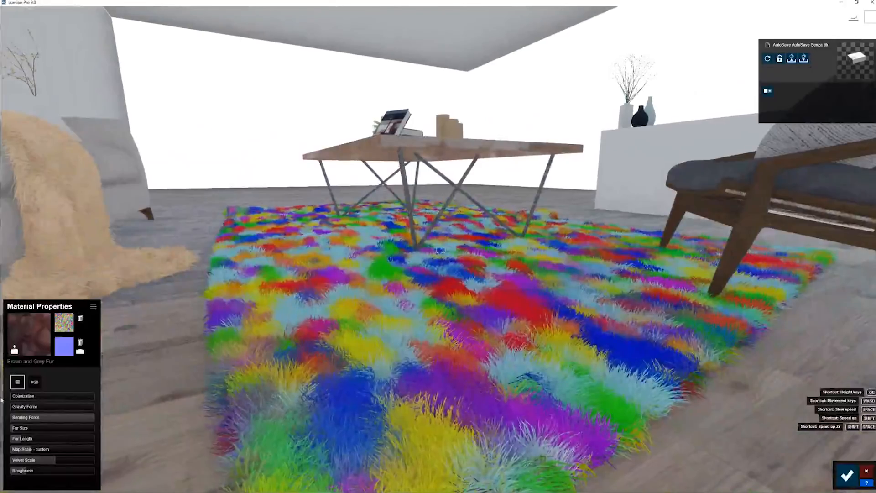
Load Color Normals 9.jpg as the rug's normal map as well and set Bending Force to 0.7.
{"action": "left_click_drag", "start_coordinate": [32, 417], "coordinate": [69, 419]}
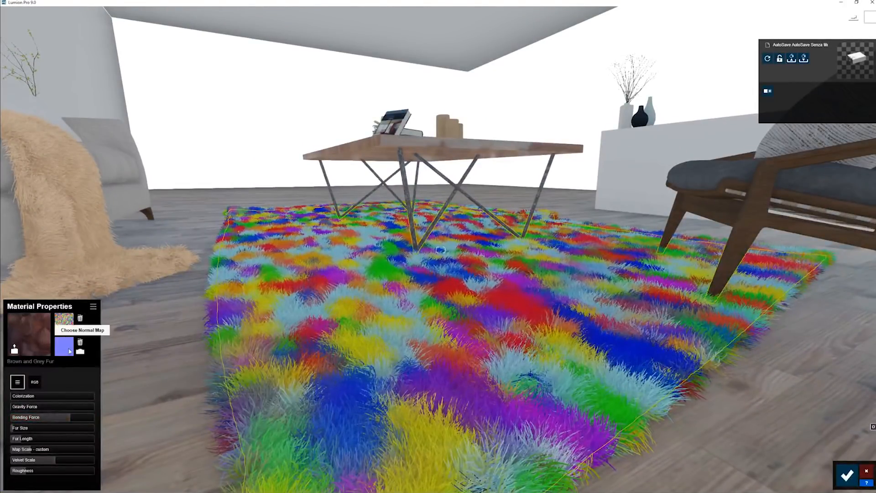
{"action": "left_click", "coordinate": [66, 353]}
{"action": "double_click", "coordinate": [781, 115]}
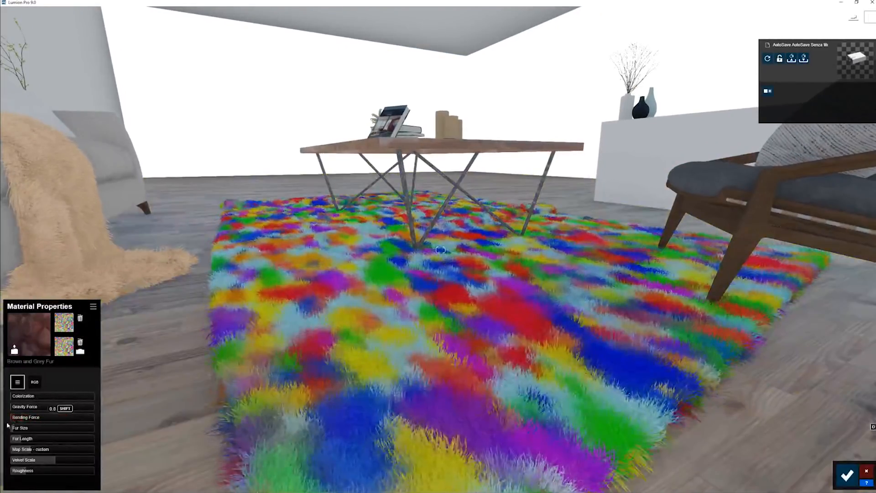
{"action": "mouse_move", "coordinate": [72, 419]}
{"action": "left_mouse_down"}
{"action": "mouse_move", "coordinate": [91, 424]}
{"action": "mouse_move", "coordinate": [70, 426]}
{"action": "left_mouse_up"}
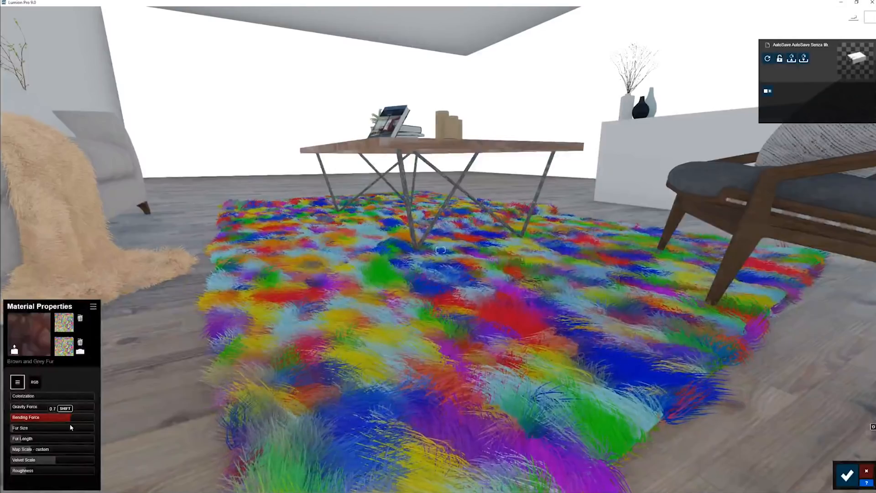
Examine the multicolored rug's fur up close and from across the living room.
{"action": "right_click_drag", "start_coordinate": [237, 348], "coordinate": [201, 401]}
{"action": "right_click_drag", "start_coordinate": [440, 250], "coordinate": [397, 246]}
{"action": "scroll", "coordinate": [440, 249], "scroll_direction": "down", "scroll_amount": 5}
{"action": "scroll", "coordinate": [440, 250], "scroll_direction": "up", "scroll_amount": 5}
{"action": "scroll", "coordinate": [441, 250], "scroll_direction": "up", "scroll_amount": 5}
{"action": "scroll", "coordinate": [441, 249], "scroll_direction": "down", "scroll_amount": 5}
{"action": "scroll", "coordinate": [441, 250], "scroll_direction": "down", "scroll_amount": 5}
{"action": "scroll", "coordinate": [317, 306], "scroll_direction": "down", "scroll_amount": 5}
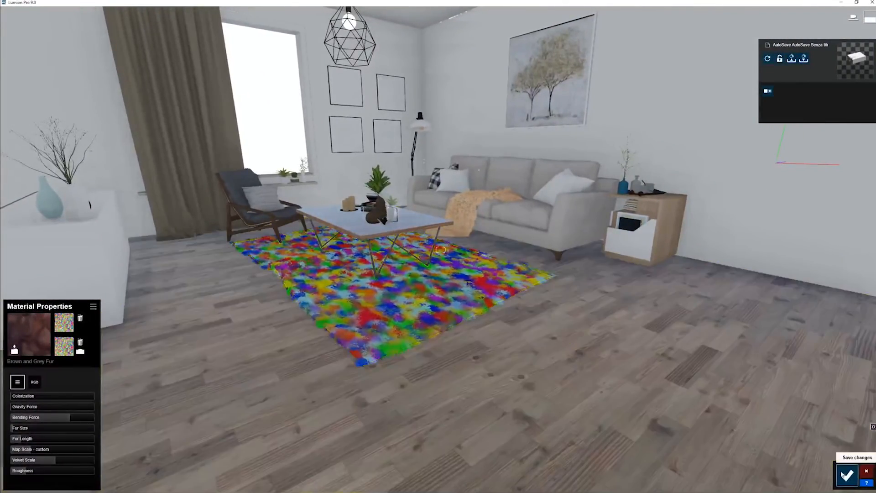
Save the rug's material, switch to Photo mode and store a view of the rug and sofa in Photo 6.
{"action": "left_click", "coordinate": [847, 474]}
{"action": "left_click", "coordinate": [853, 468]}
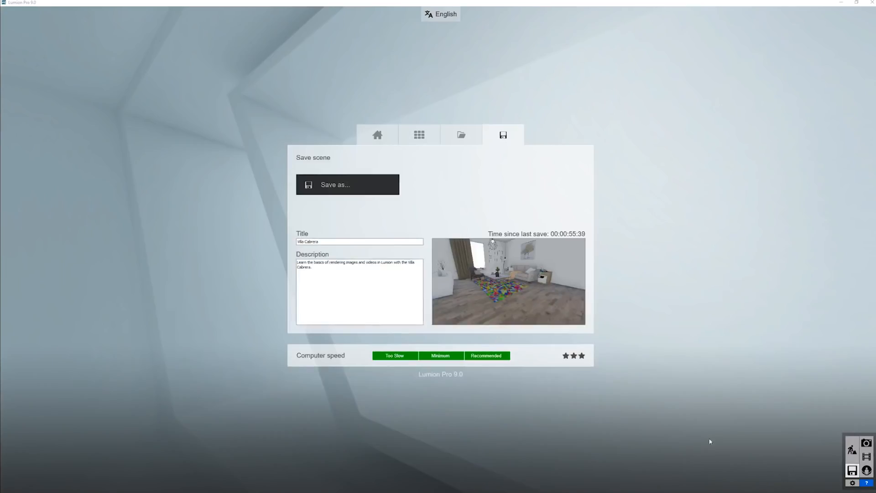
{"action": "left_click", "coordinate": [867, 443]}
{"action": "key", "text": "e"}
{"action": "right_click_drag", "start_coordinate": [476, 295], "coordinate": [477, 355]}
{"action": "key", "text": "w"}
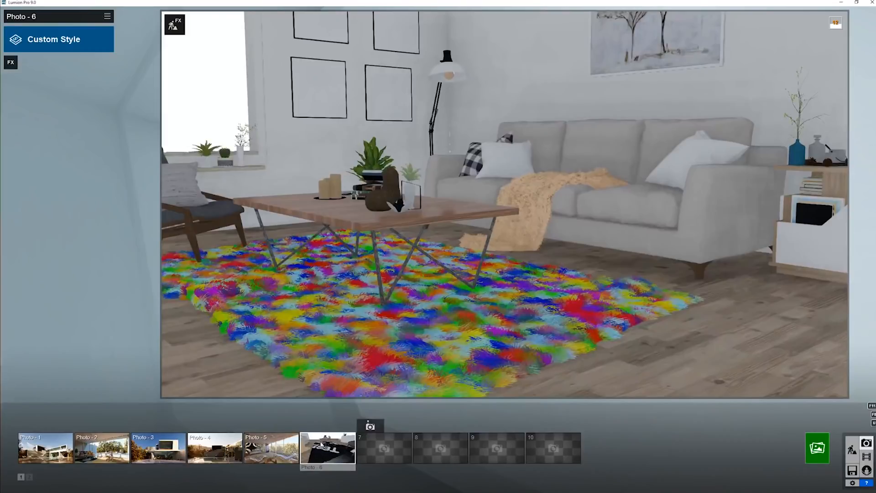
{"action": "left_click", "coordinate": [314, 427]}
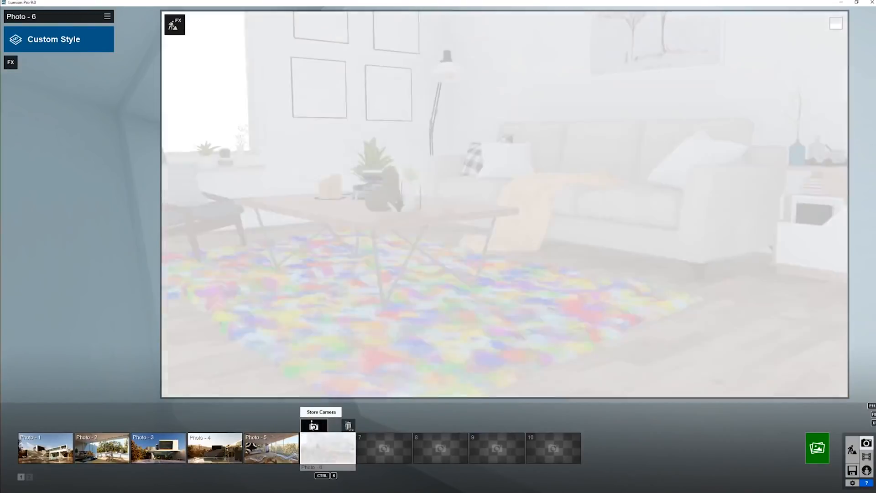
Apply the Interior style to Photo 6 and reframe the shot wider to include the whole side cabinet.
{"action": "left_click", "coordinate": [94, 50]}
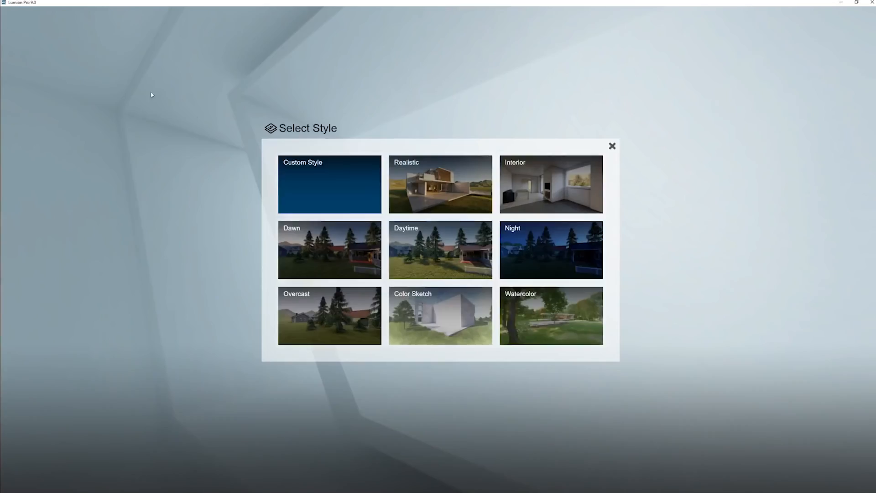
{"action": "left_click", "coordinate": [562, 186]}
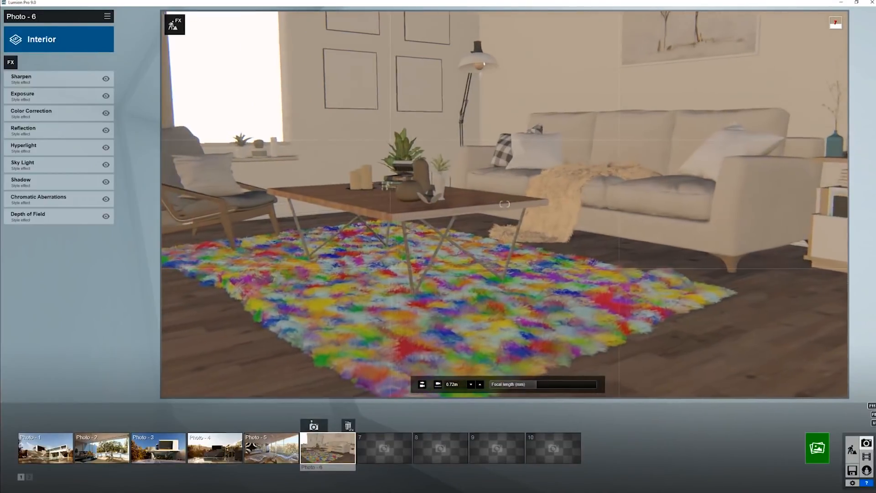
{"action": "right_click_drag", "start_coordinate": [504, 204], "coordinate": [505, 189]}
{"action": "key", "text": "d"}
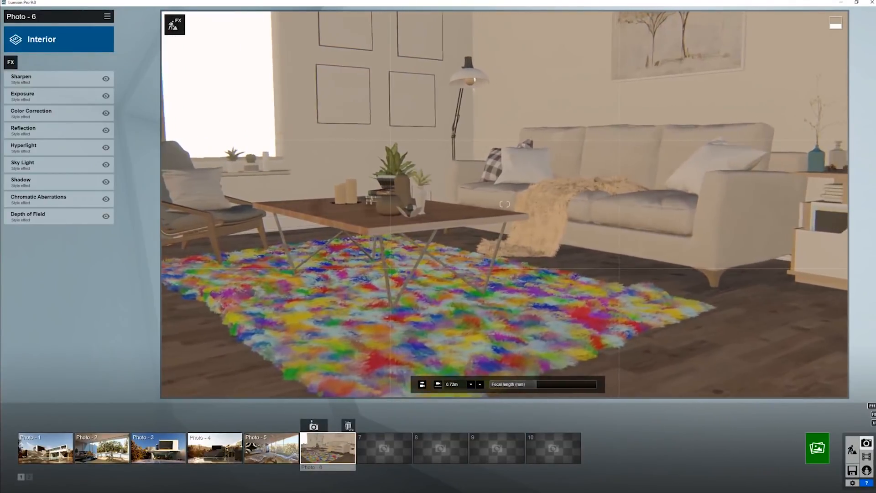
{"action": "key", "text": "s"}
{"action": "key", "text": "q"}
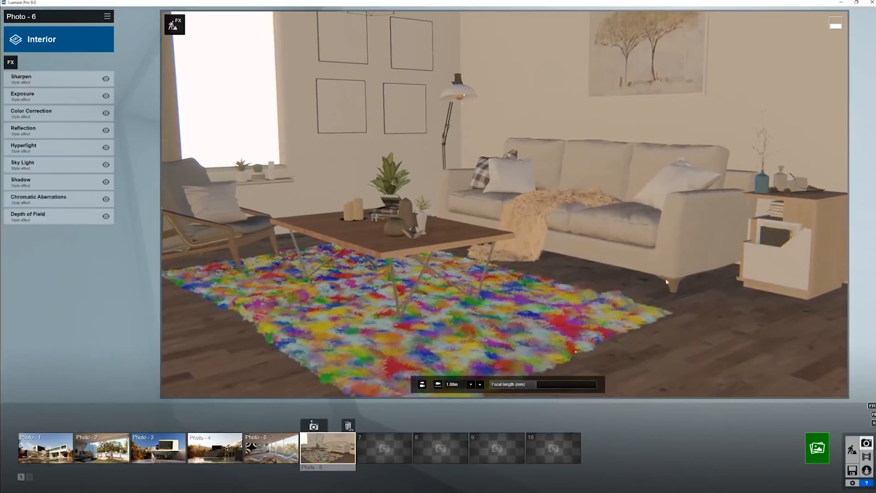
Render the current shot at Desktop size, 1920x1080, saving the JPG on the desktop as "test sc".
{"action": "left_click", "coordinate": [818, 448]}
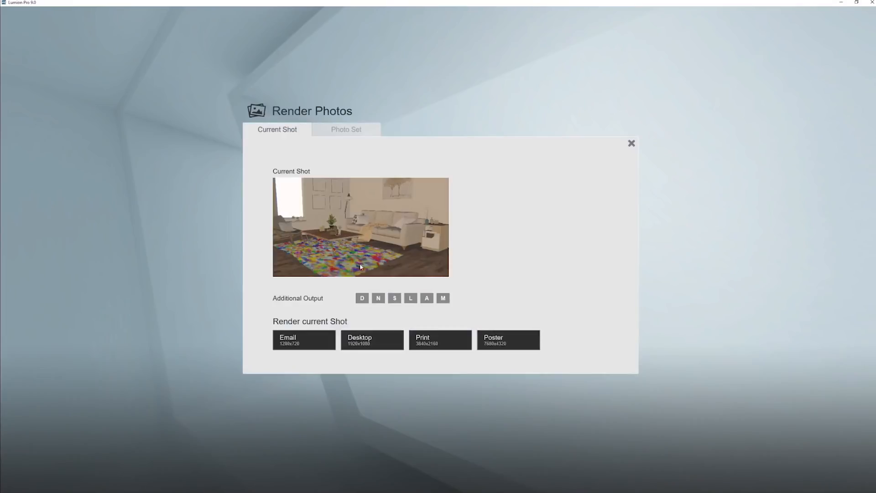
{"action": "left_click", "coordinate": [364, 340]}
{"action": "type", "text": "test sc"}
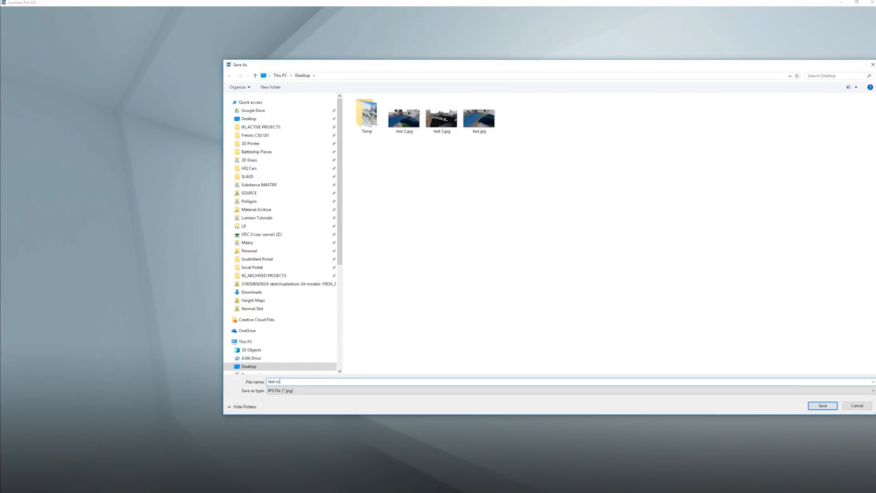
{"action": "key", "text": "Return"}
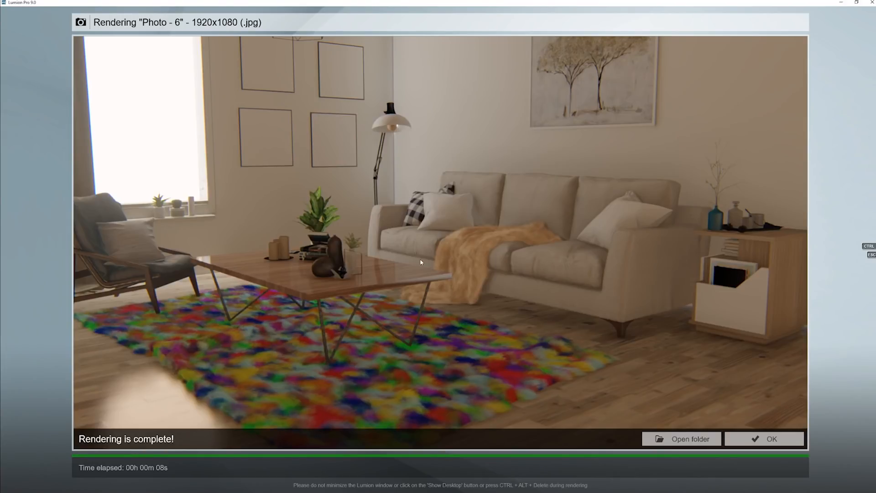
{"action": "left_click", "coordinate": [775, 440]}
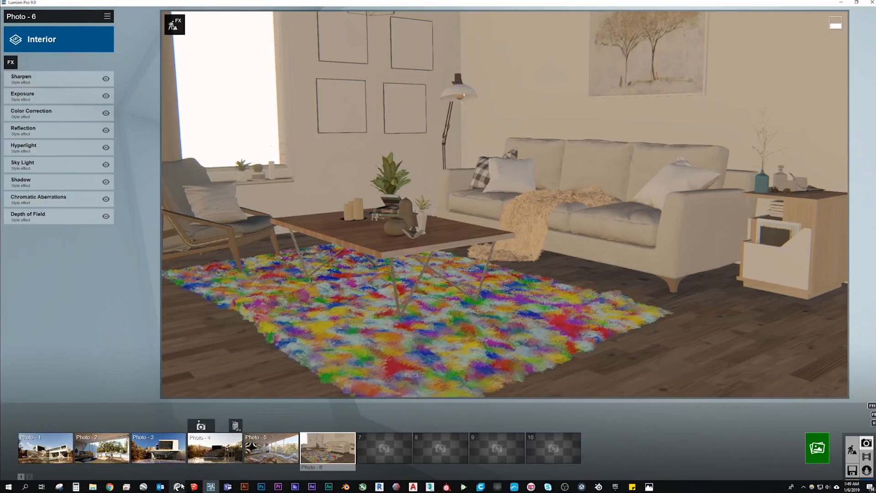
Switch to Chrome and review the Interior Frozen Window model page's description, preview image and artist gallery.
{"action": "mouse_move", "coordinate": [111, 489]}
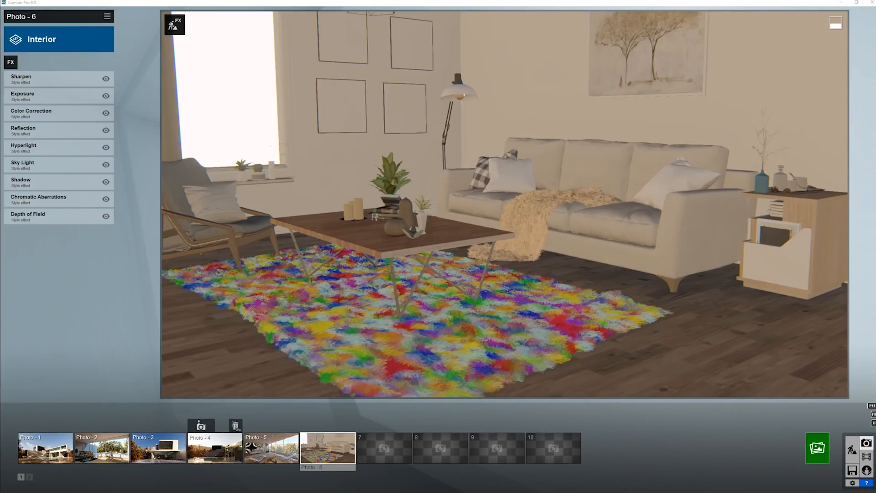
{"action": "key", "text": "alt+Tab"}
{"action": "scroll", "coordinate": [406, 214], "scroll_direction": "down", "scroll_amount": 5}
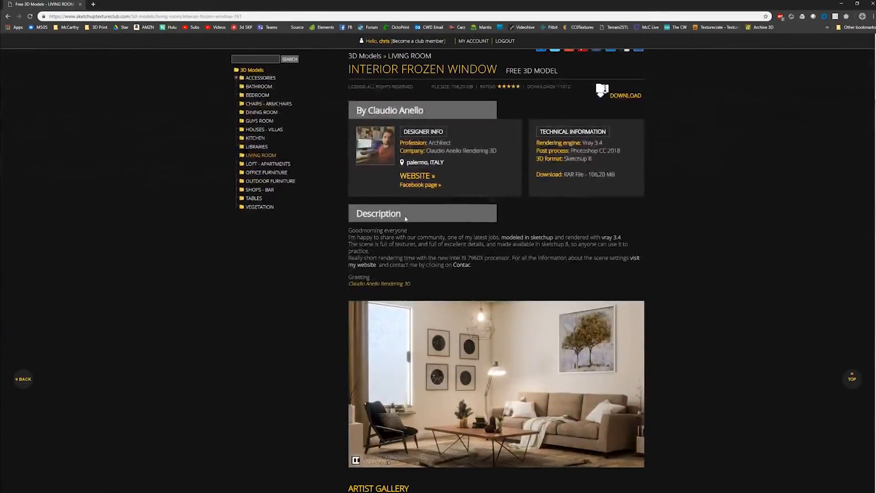
{"action": "scroll", "coordinate": [502, 329], "scroll_direction": "down", "scroll_amount": 2}
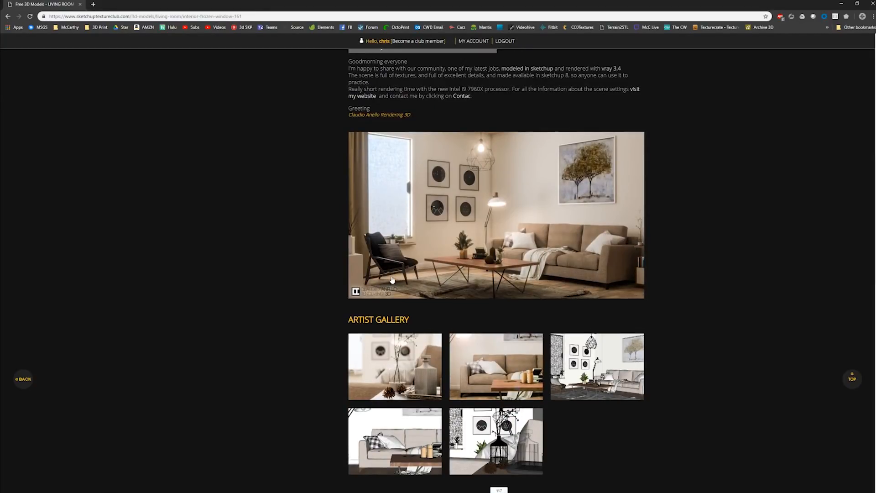
Look back over the model page's description and main preview image above the artist gallery.
{"action": "scroll", "coordinate": [383, 290], "scroll_direction": "up", "scroll_amount": 2}
{"action": "scroll", "coordinate": [382, 406], "scroll_direction": "down", "scroll_amount": 1}
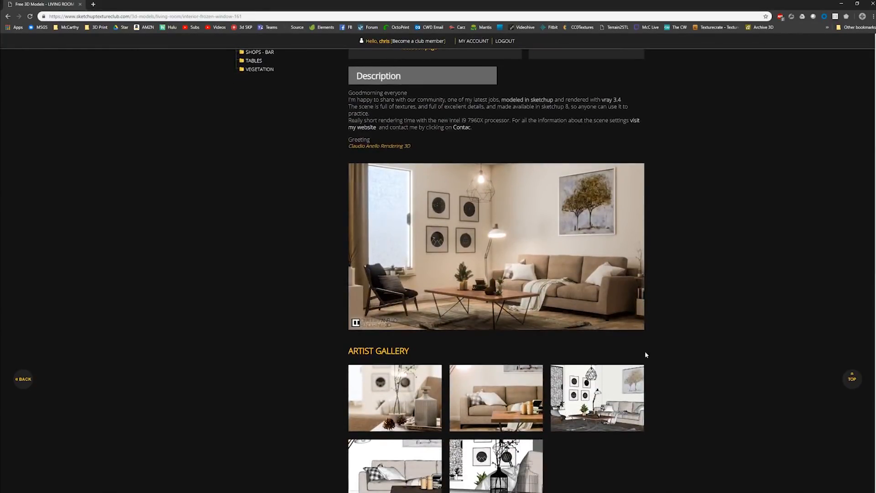
{"action": "scroll", "coordinate": [748, 211], "scroll_direction": "up", "scroll_amount": 3}
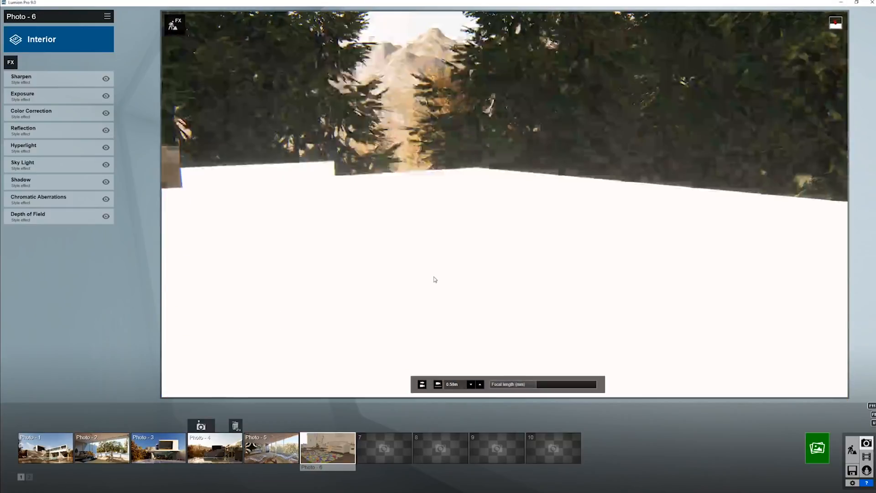
Switch to Lumion and inspect the floor lamp, coffee table, fur throw and multicolored rug up close in Photo 6.
{"action": "right_click_drag", "start_coordinate": [435, 280], "coordinate": [463, 352]}
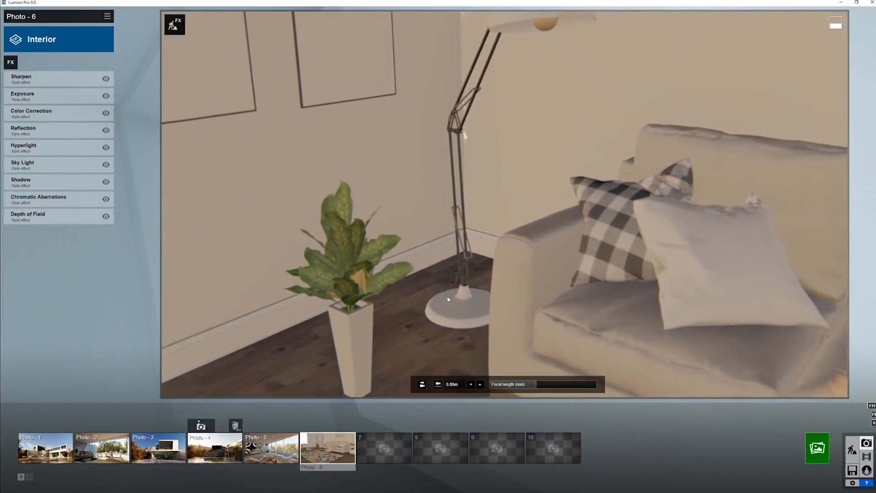
{"action": "scroll", "coordinate": [448, 299], "scroll_direction": "down", "scroll_amount": 5}
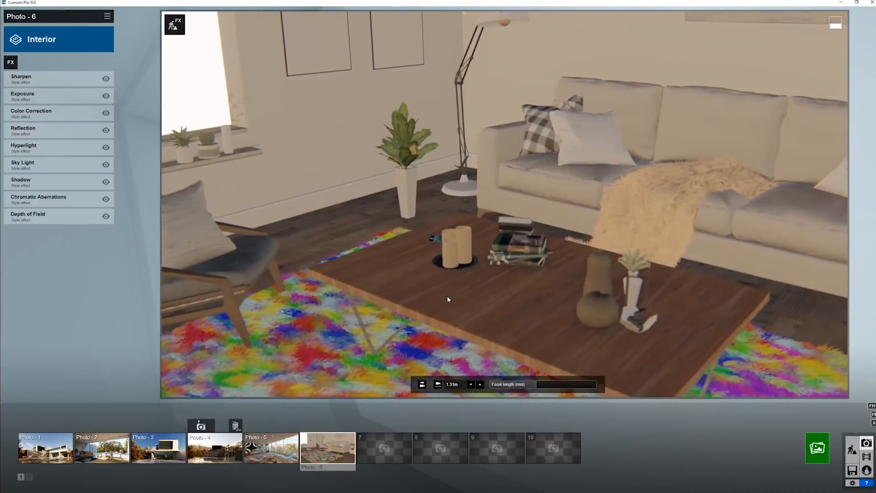
{"action": "scroll", "coordinate": [444, 294], "scroll_direction": "up", "scroll_amount": 3}
{"action": "right_click_drag", "start_coordinate": [444, 293], "coordinate": [471, 296]}
{"action": "right_click_drag", "start_coordinate": [504, 204], "coordinate": [427, 287]}
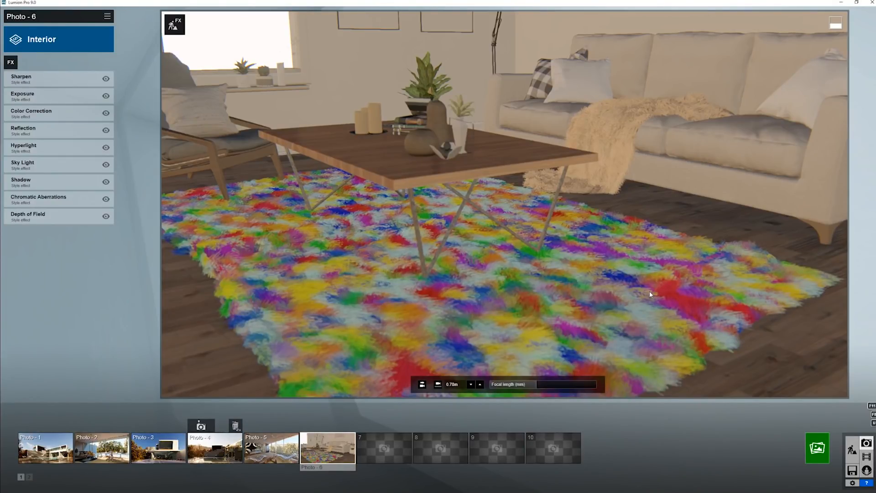
Return to Build mode and open the coffee table top's wood material for editing, with the whole rug in view.
{"action": "left_click", "coordinate": [852, 450]}
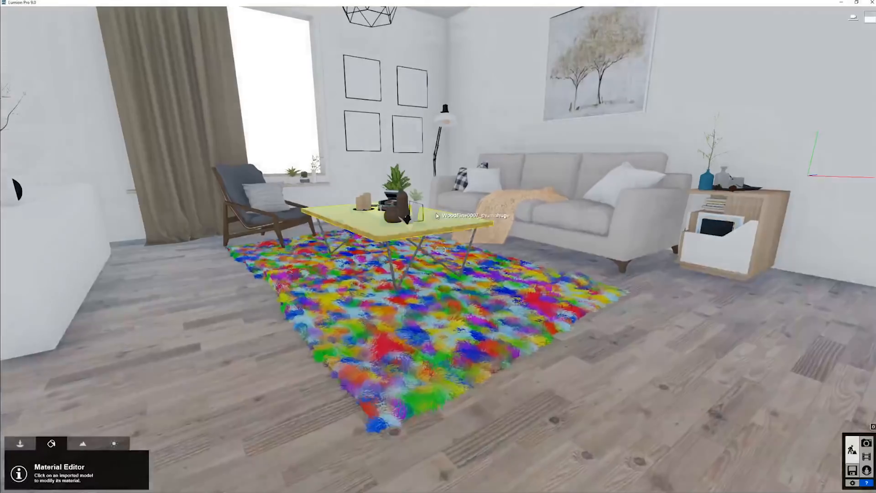
{"action": "key", "text": "w"}
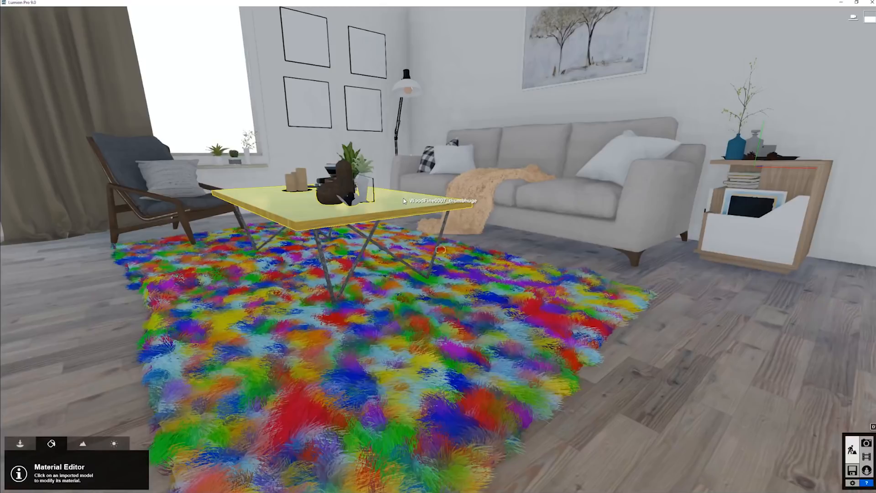
{"action": "left_click", "coordinate": [403, 201]}
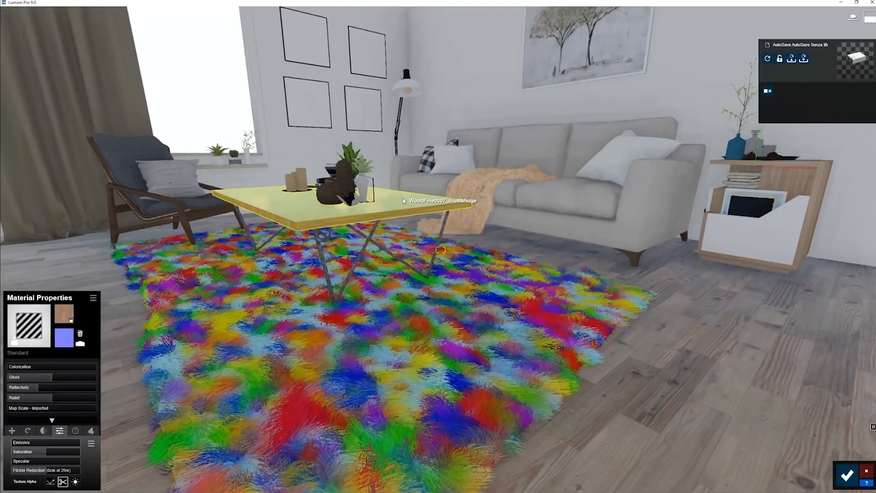
{"action": "mouse_move", "coordinate": [404, 200]}
{"action": "right_mouse_down"}
{"action": "mouse_move", "coordinate": [429, 206]}
{"action": "mouse_move", "coordinate": [419, 207]}
{"action": "right_mouse_up"}
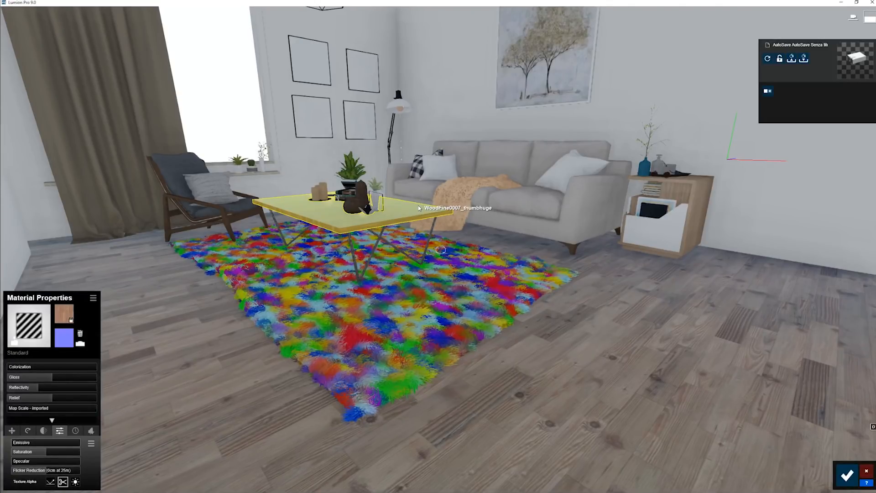
{"action": "left_click_drag", "start_coordinate": [419, 207], "coordinate": [420, 206]}
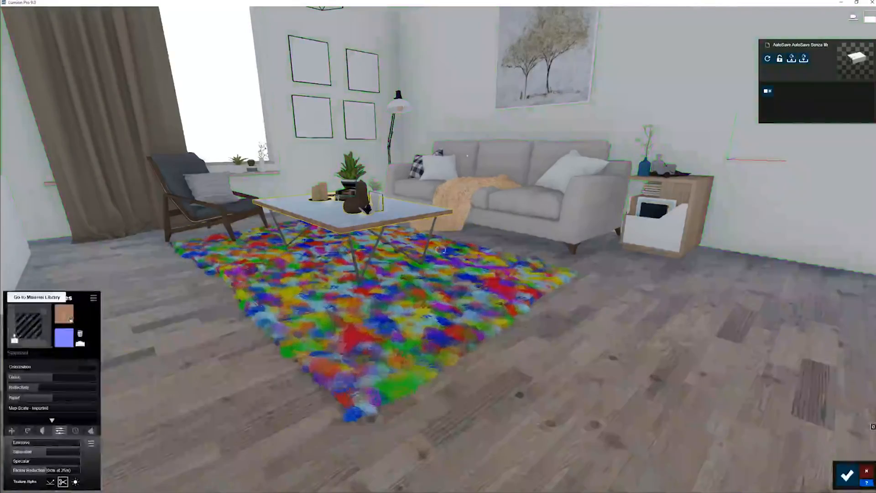